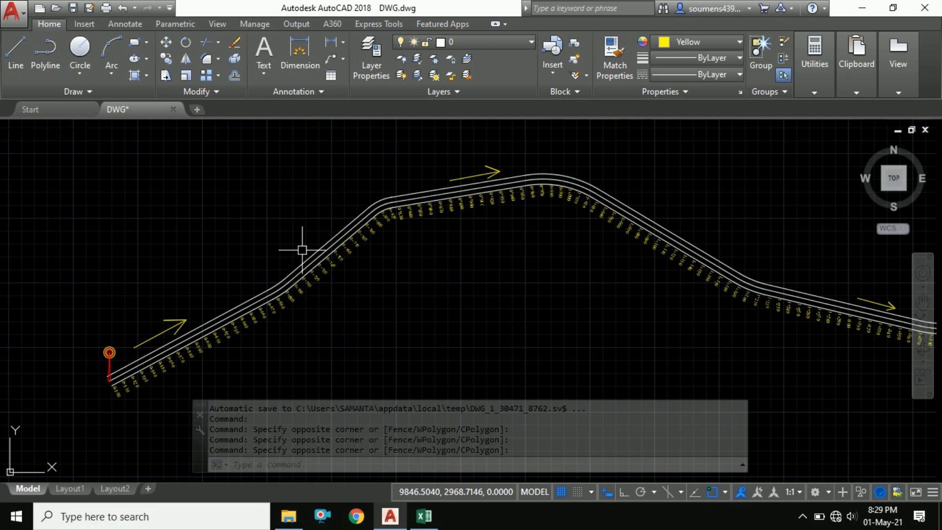
Examine the road alignment and its chainage labels, starting from the alignment's start point
scroll(324, 229, "down", 2)
middle_click_drag(429, 235, 318, 226)
scroll(248, 203, "up", 2)
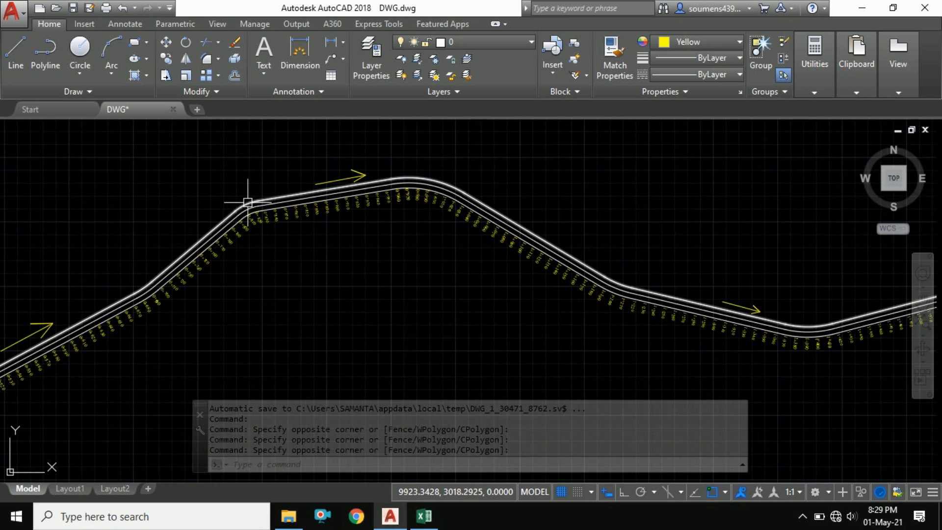
mouse_move(204, 221)
middle_mouse_down()
mouse_move(290, 212)
mouse_move(243, 215)
middle_mouse_up()
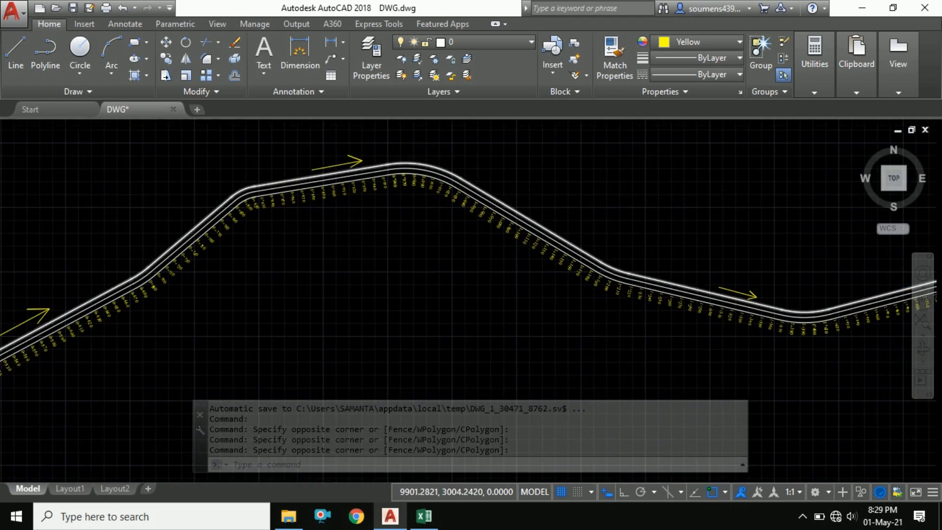
scroll(362, 211, "down", 3)
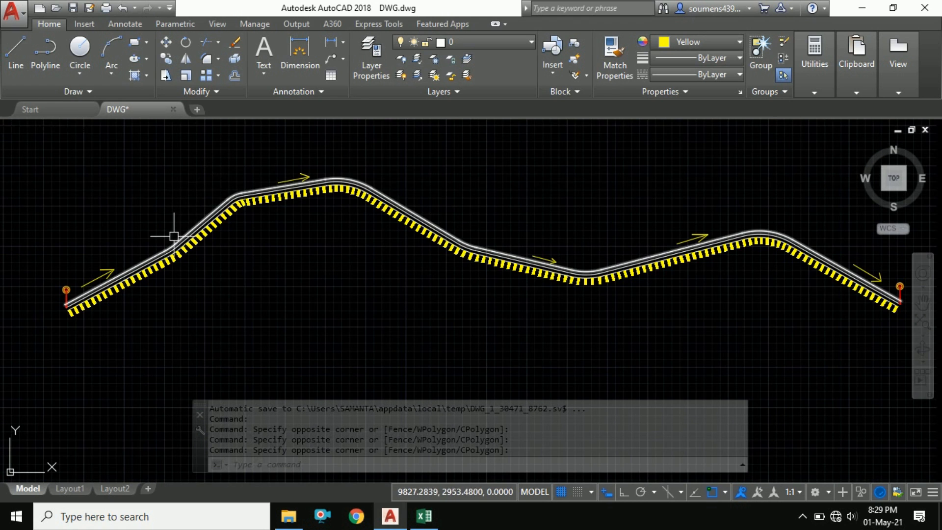
middle_click_drag(175, 236, 330, 192)
scroll(216, 263, "up", 6)
middle_click_drag(298, 222, 276, 280)
scroll(226, 317, "up", 2)
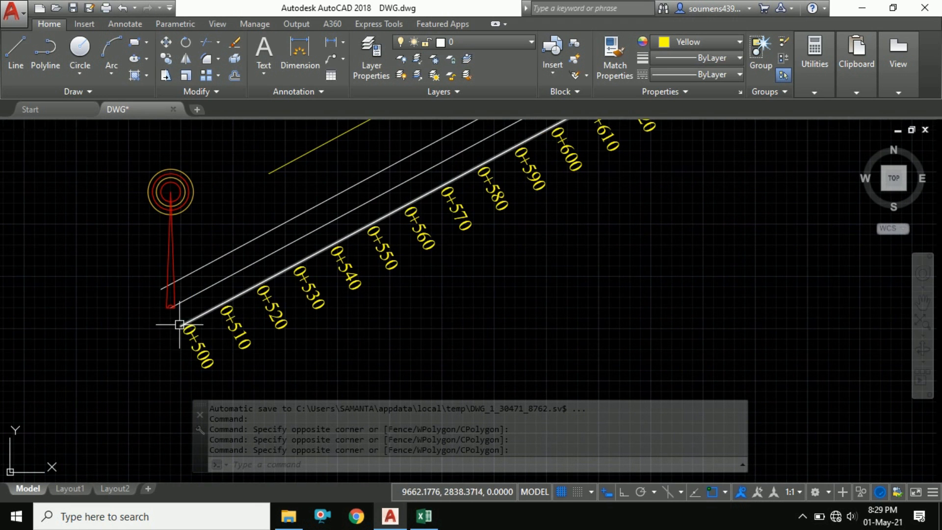
scroll(215, 310, "up", 4)
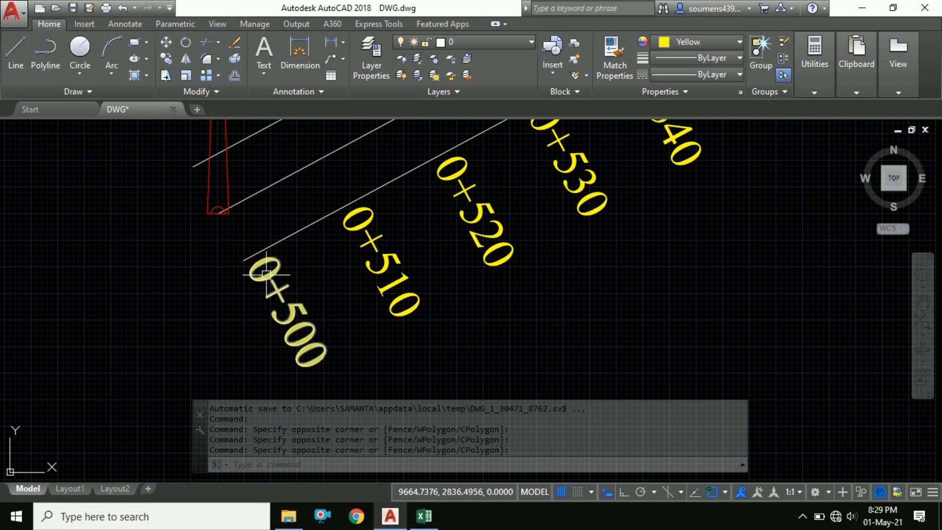
scroll(221, 304, "down", 2)
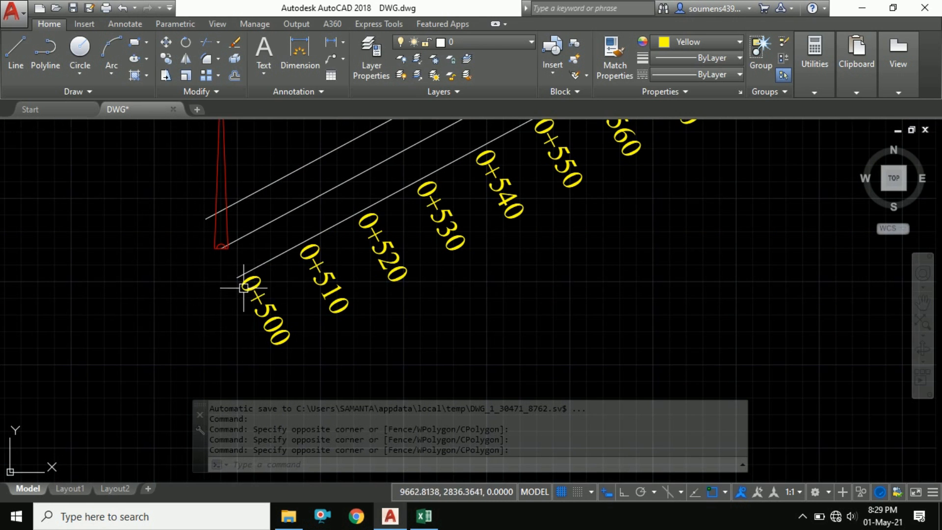
middle_click_drag(330, 248, 274, 275)
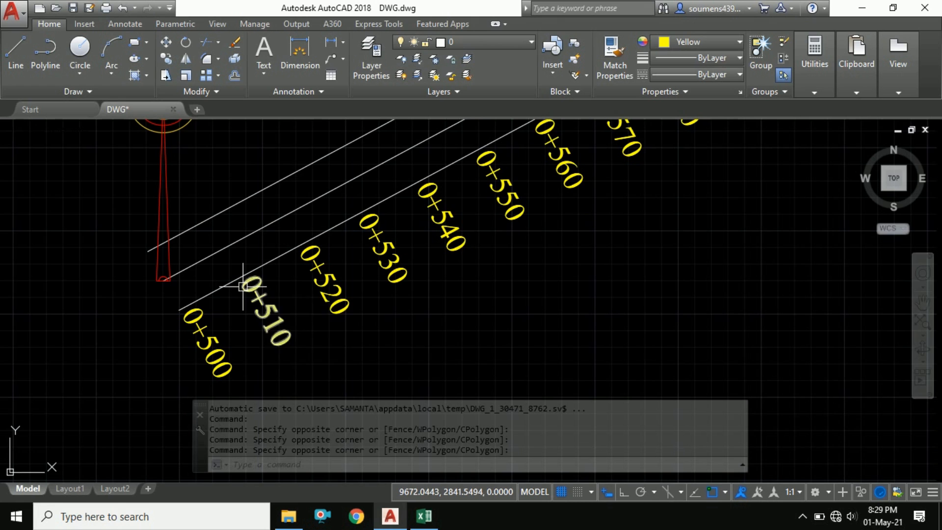
scroll(192, 283, "down", 1)
Select the road's centerline polyline and review it along the whole alignment
middle_click_drag(315, 227, 227, 270)
left_click(227, 269)
scroll(237, 270, "down", 2)
scroll(409, 198, "down", 1)
middle_click_drag(410, 198, 309, 267)
scroll(479, 158, "up", 1)
scroll(377, 203, "up", 1)
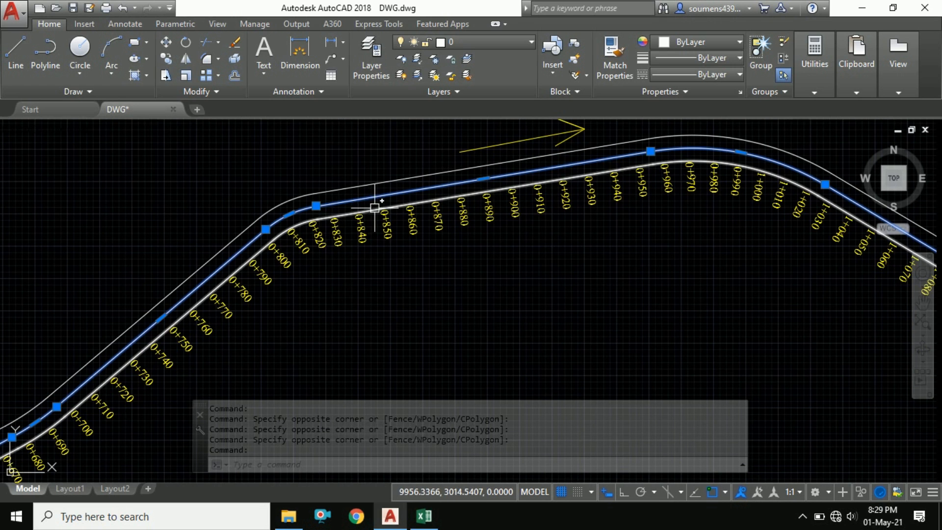
scroll(491, 211, "down", 2)
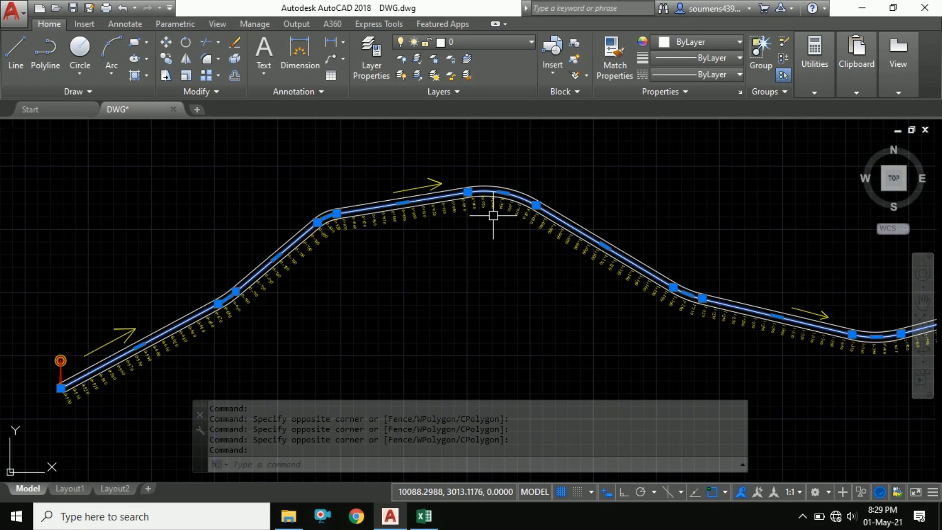
middle_click_drag(493, 223, 373, 235)
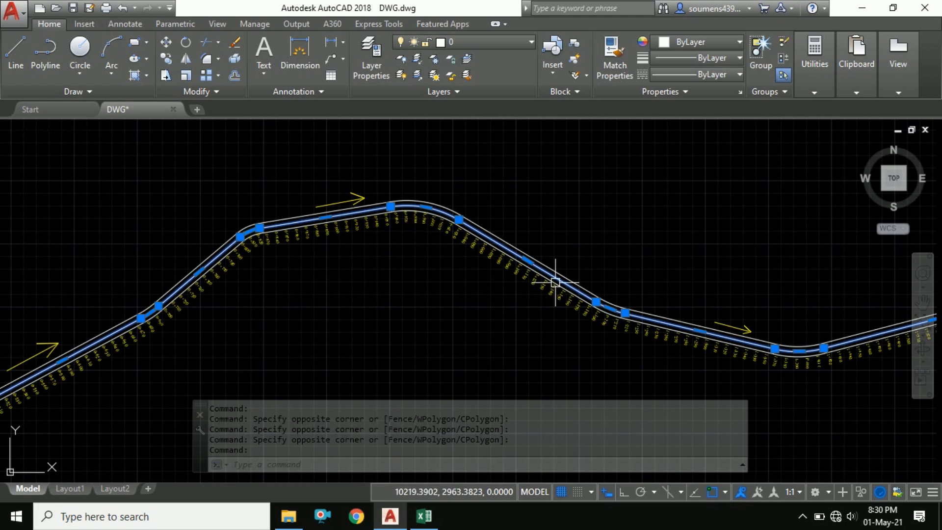
scroll(419, 204, "up", 2)
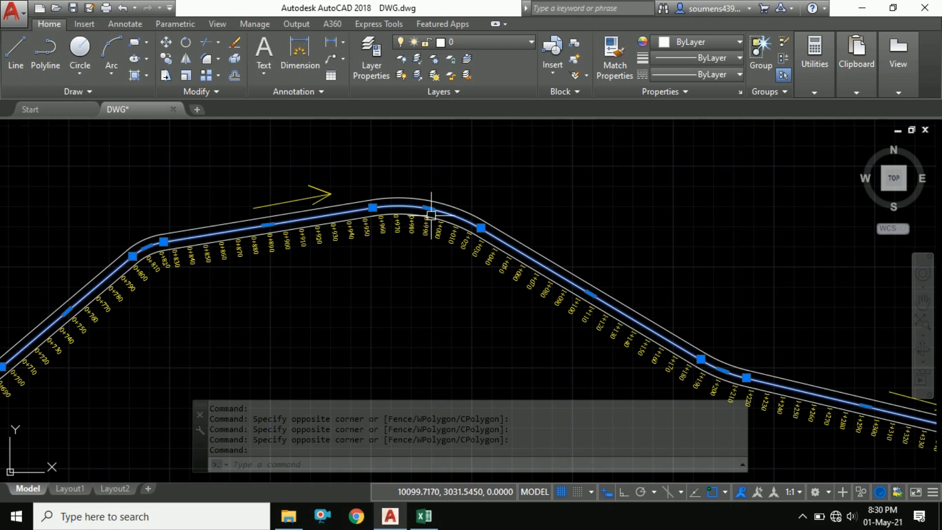
scroll(387, 250, "down", 2)
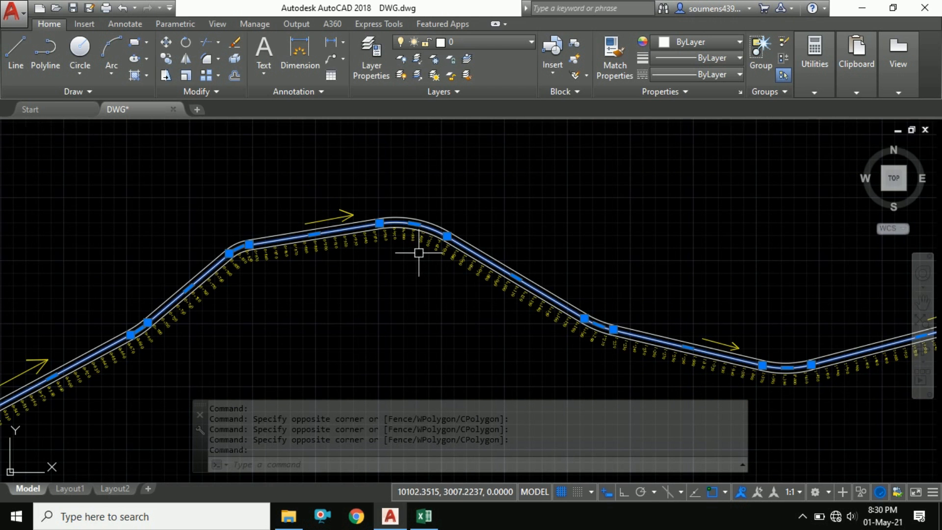
scroll(493, 267, "down", 2)
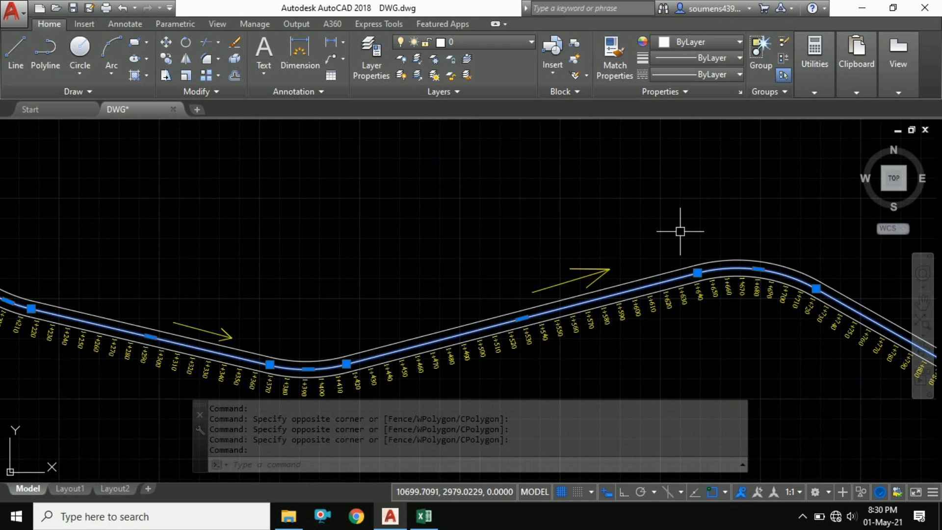
scroll(641, 249, "down", 1)
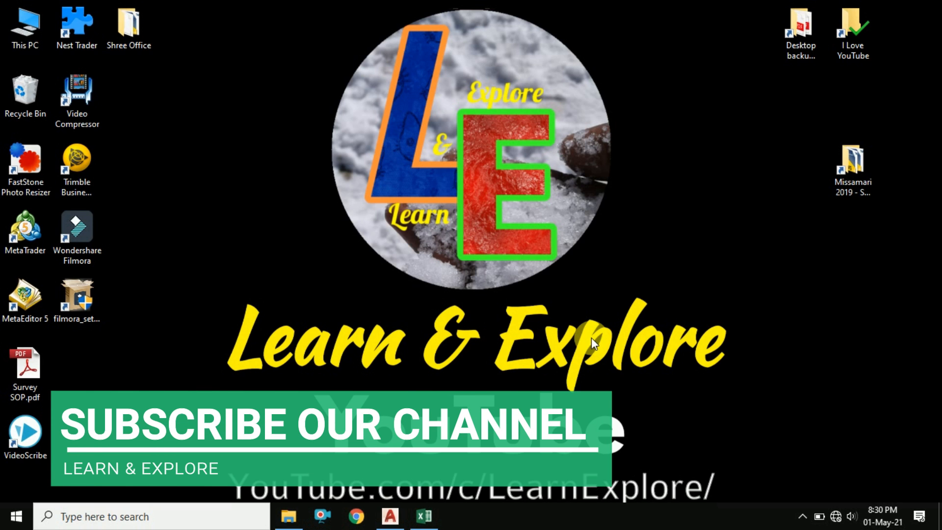
left_click(392, 510)
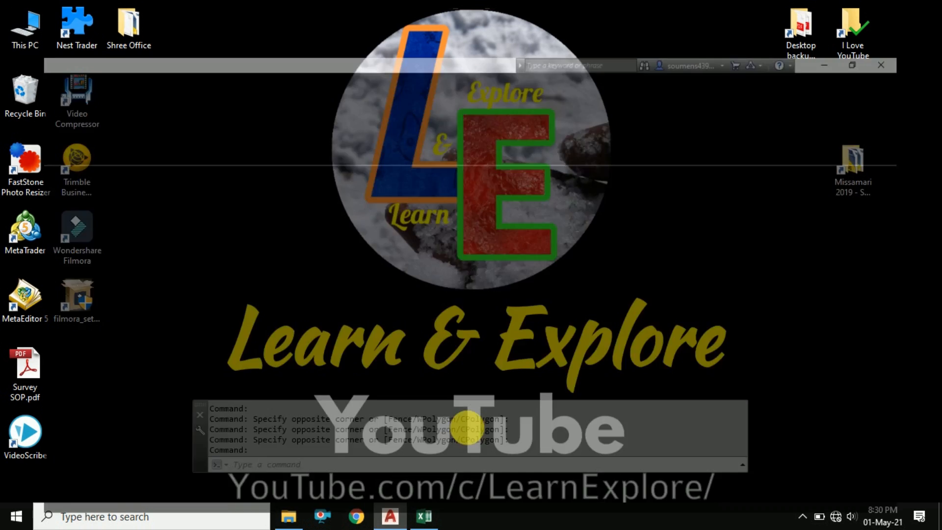
middle_click_drag(402, 257, 460, 256)
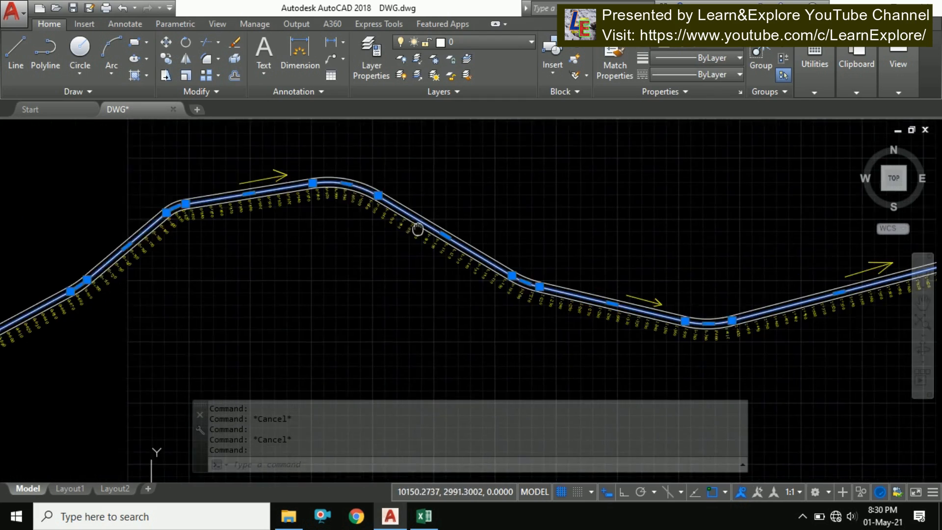
middle_click_drag(416, 228, 443, 221)
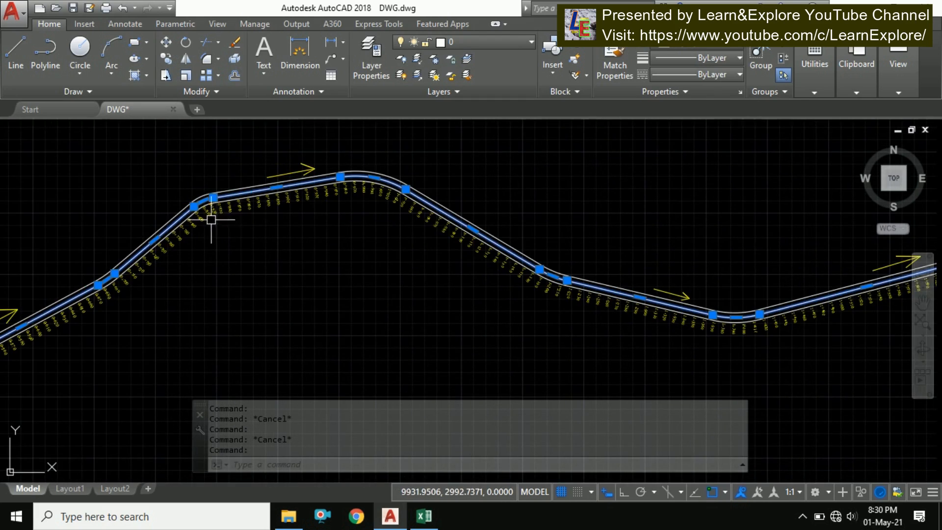
Inspect the centerline near chainage 0+500 and clear the selection
middle_click_drag(190, 228, 339, 219)
scroll(162, 319, "up", 4)
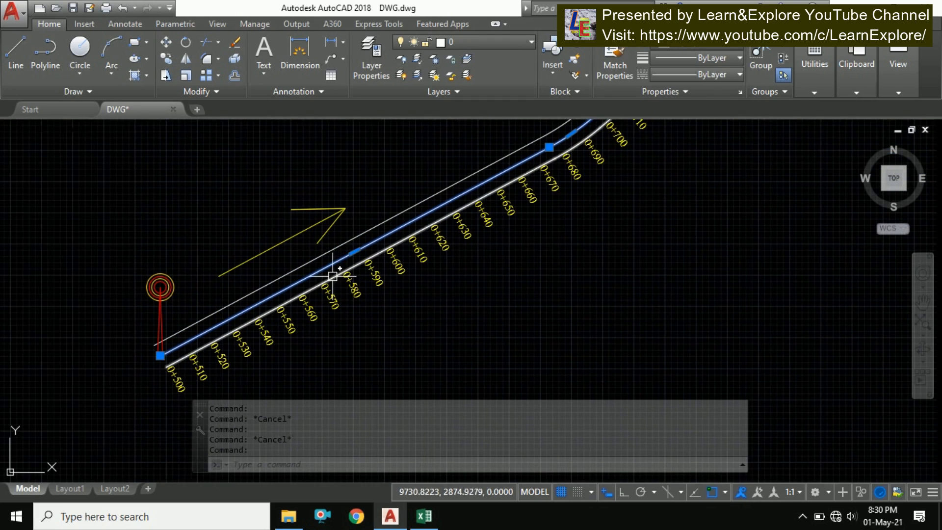
mouse_move(295, 297)
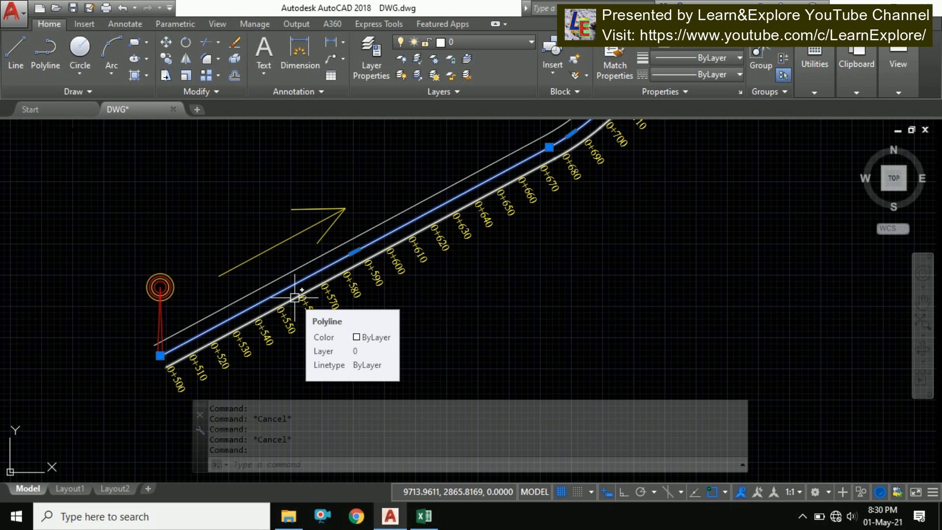
scroll(294, 297, "down", 5)
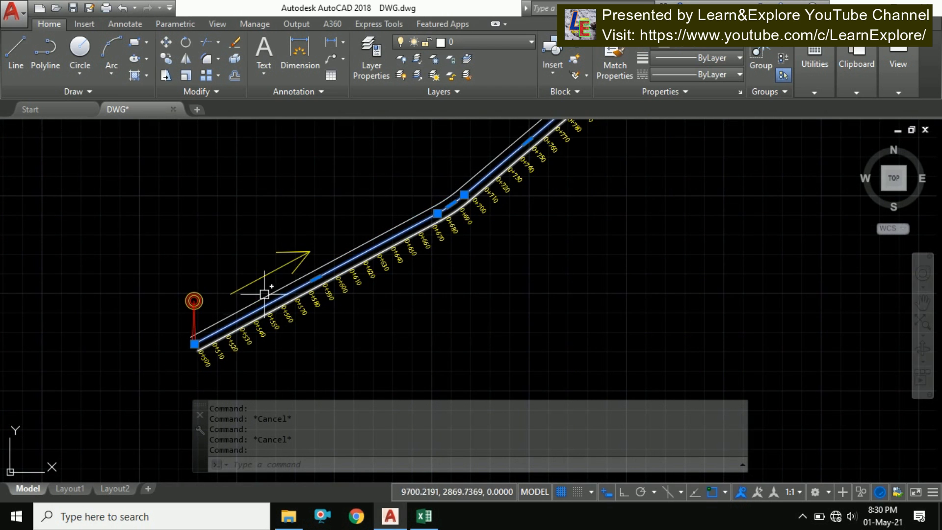
key("Escape")
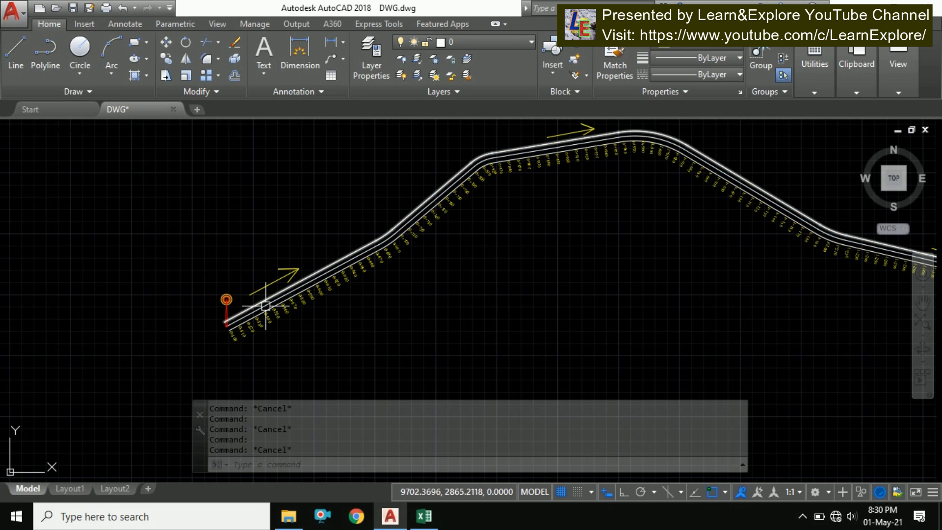
Use MEASURE on the centerline polyline to place points at a segment length of 10
scroll(245, 321, "up", 5)
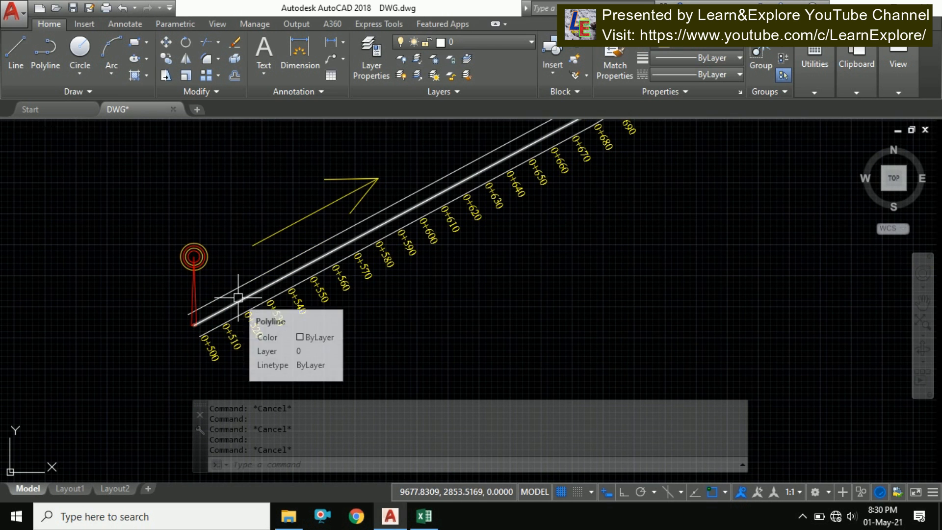
type("MeASURe")
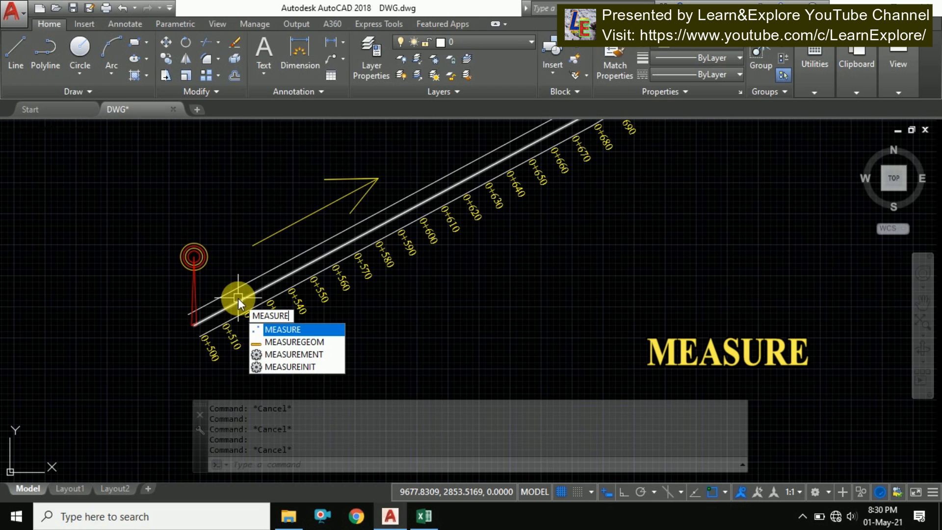
left_click(304, 328)
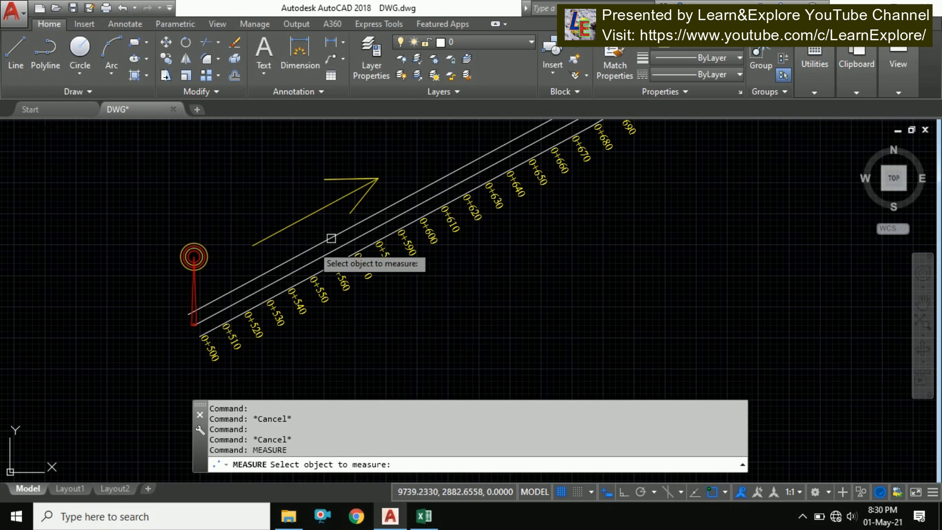
scroll(331, 238, "down", 3)
middle_click_drag(378, 238, 362, 265)
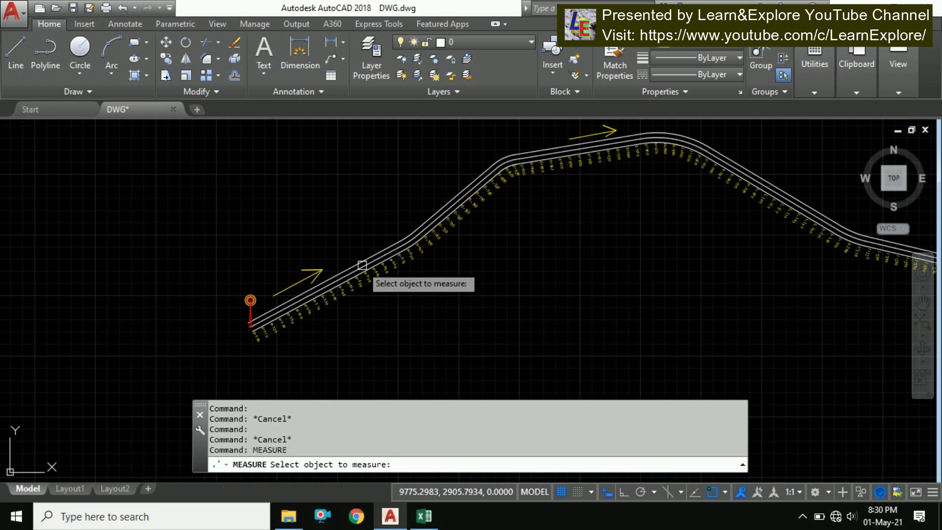
scroll(299, 306, "up", 5)
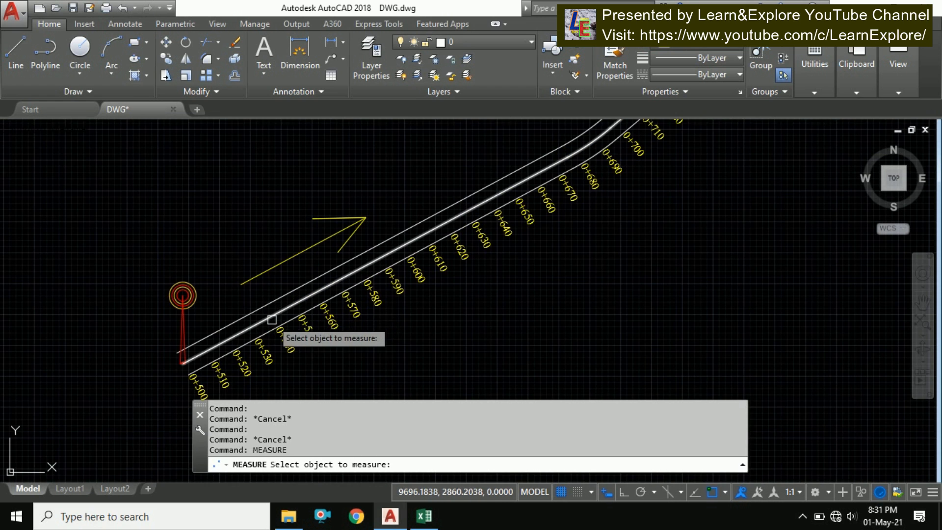
scroll(265, 321, "down", 2)
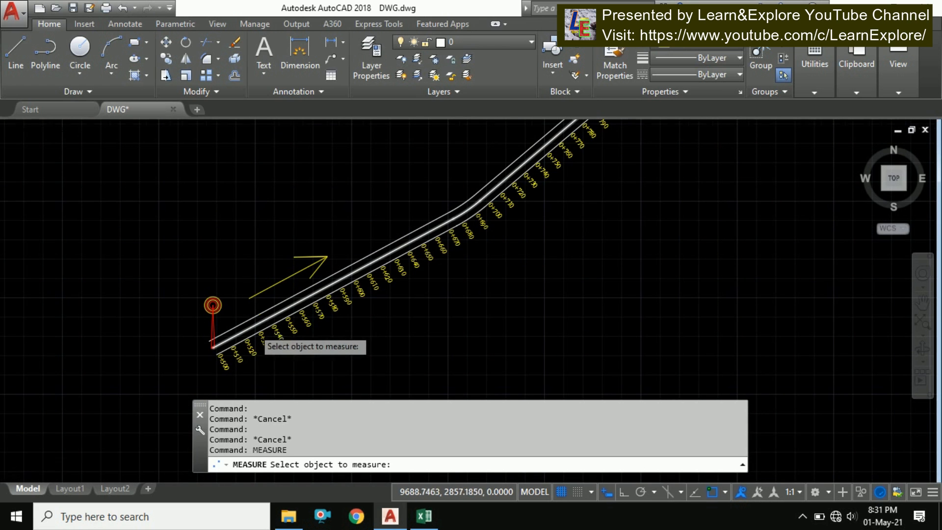
scroll(267, 322, "down", 4)
middle_click_drag(316, 294, 216, 283)
scroll(168, 296, "up", 6)
middle_click_drag(167, 317, 221, 276)
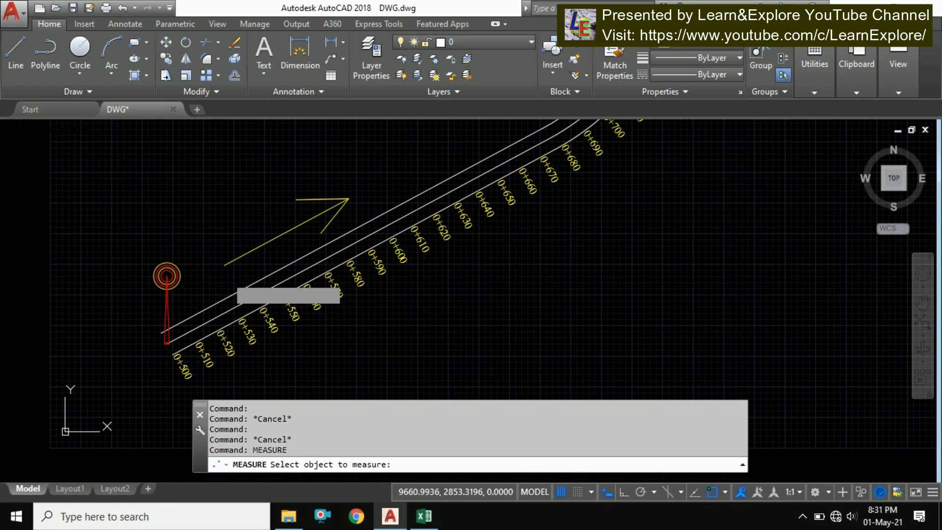
left_click(240, 306)
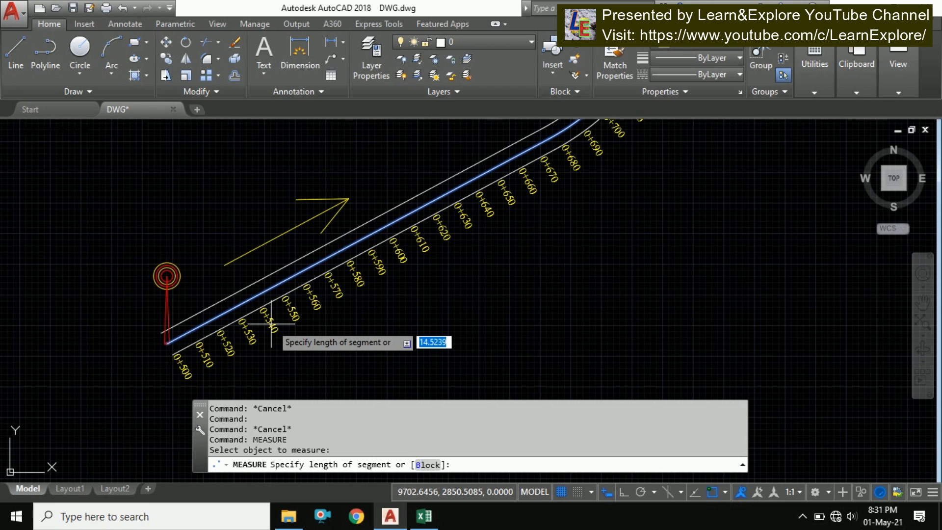
type("1")
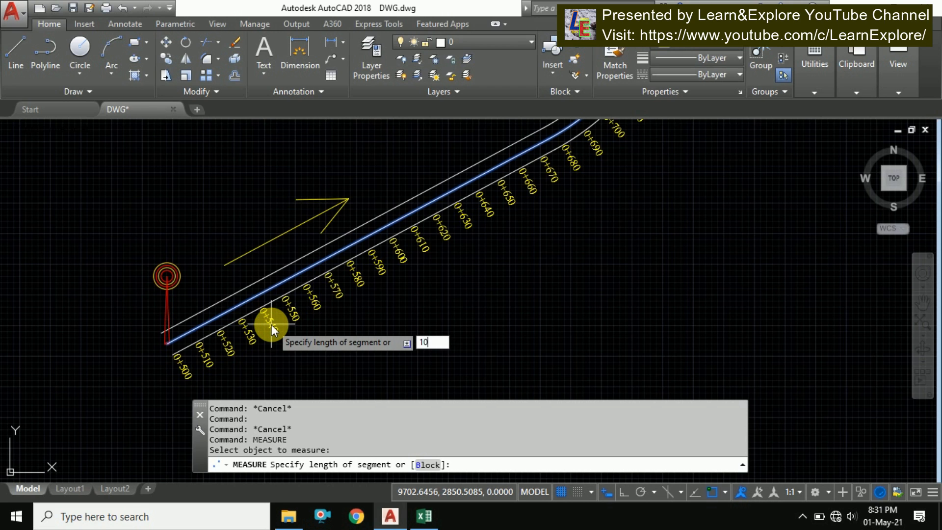
type("0")
key("Return")
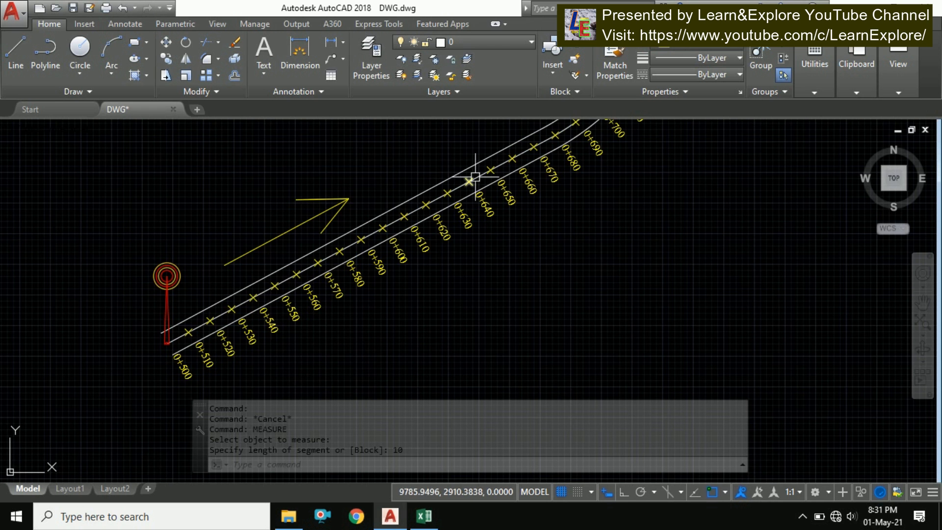
Review the measure points placed along the centerline against the chainage labels
scroll(416, 260, "down", 4)
middle_click_drag(561, 198, 423, 254)
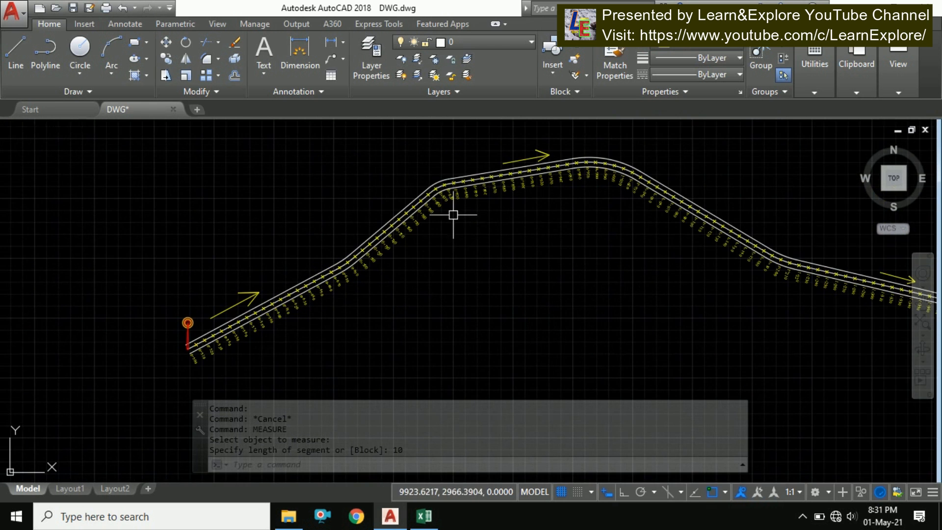
scroll(547, 151, "up", 4)
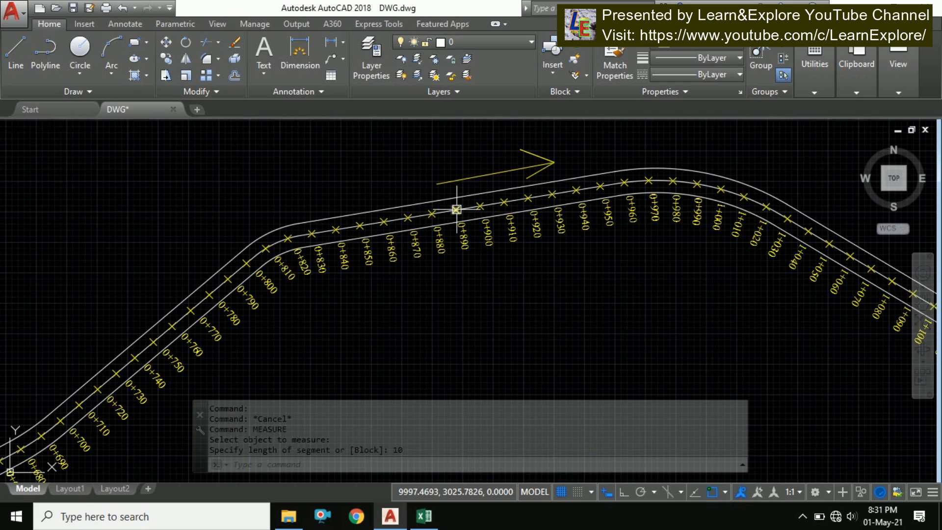
scroll(456, 204, "up", 2)
scroll(416, 204, "up", 1)
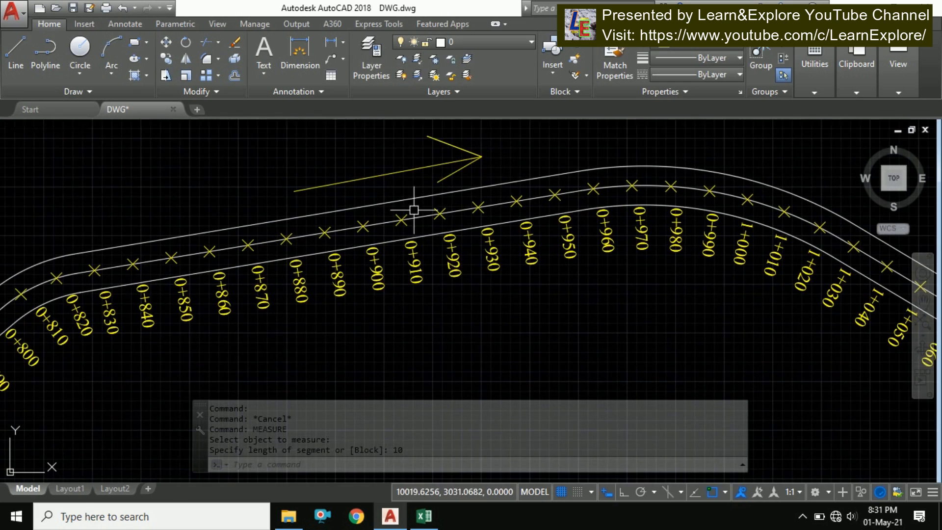
scroll(452, 199, "up", 2)
scroll(531, 212, "down", 2)
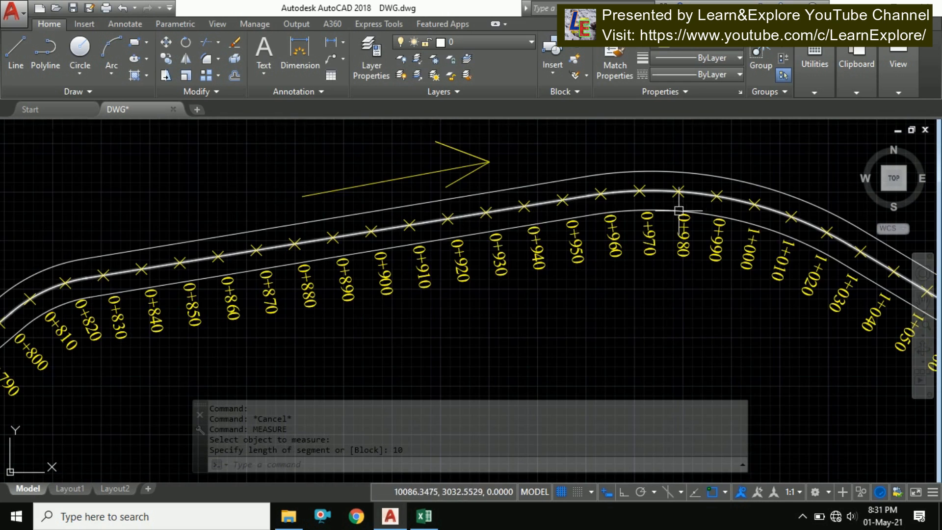
middle_click_drag(612, 205, 503, 197)
scroll(500, 186, "up", 3)
scroll(535, 195, "down", 6)
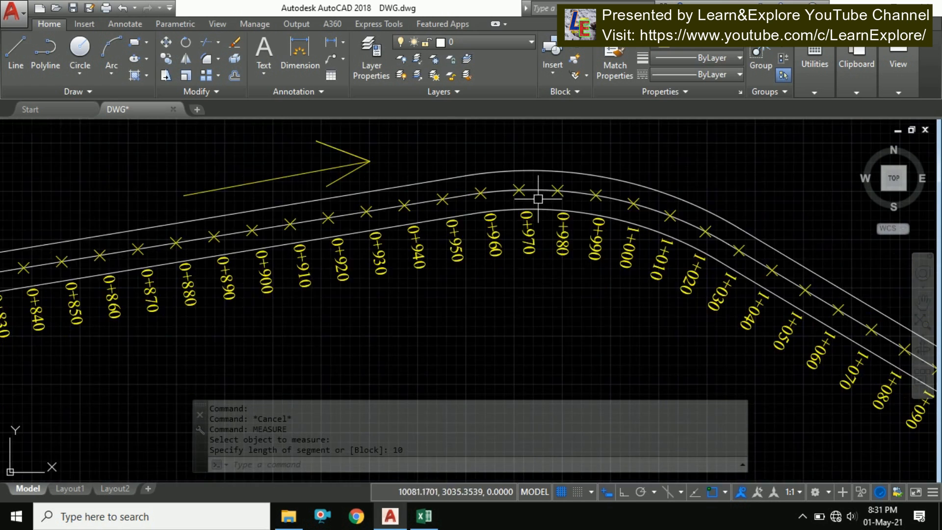
Inspect the measure points near the start of the alignment around chainage 0+500
scroll(496, 170, "up", 2)
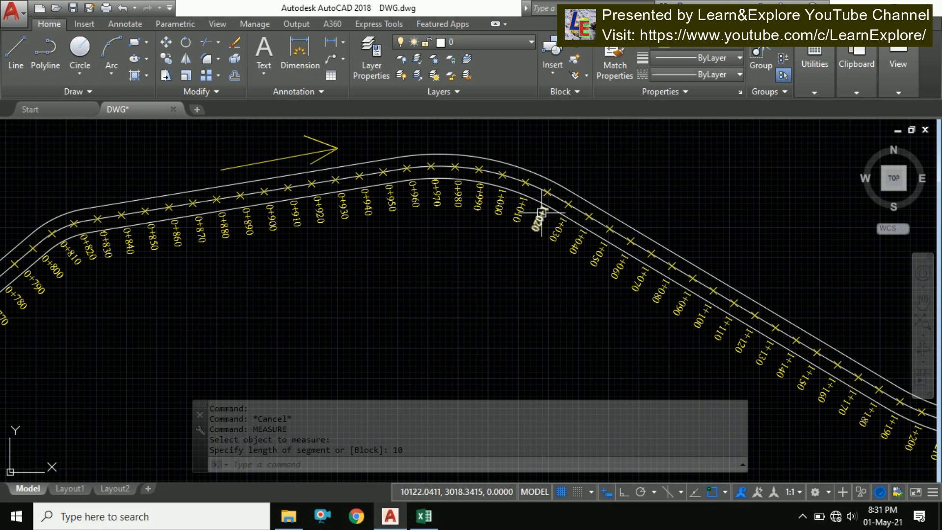
scroll(542, 212, "down", 2)
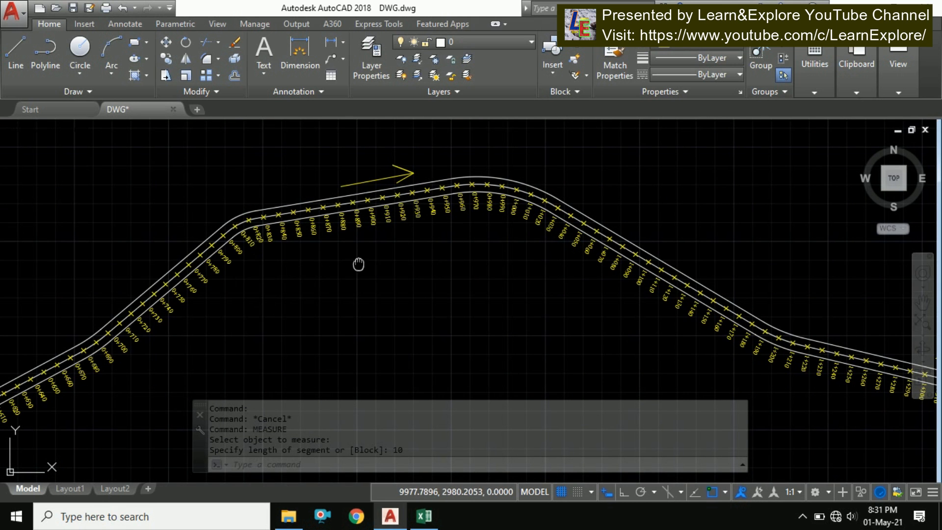
scroll(387, 255, "down", 3)
scroll(343, 295, "up", 6)
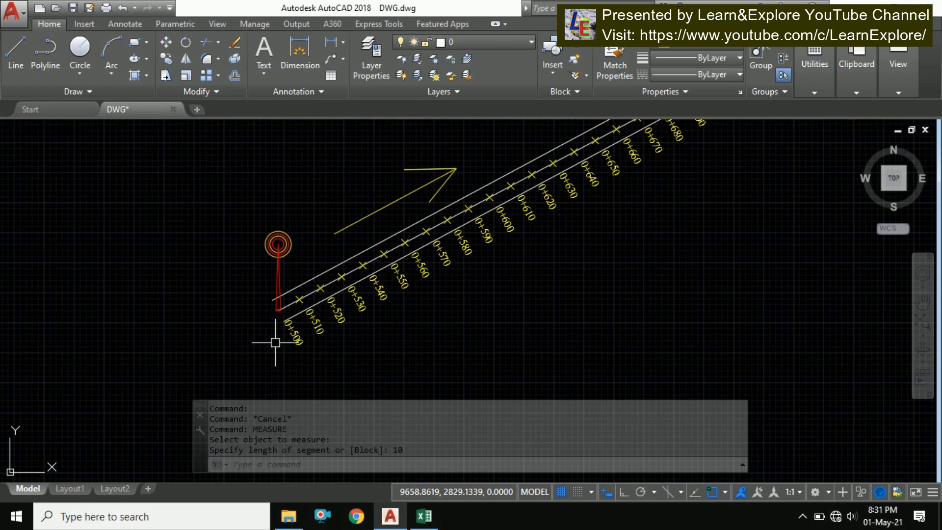
scroll(275, 343, "up", 2)
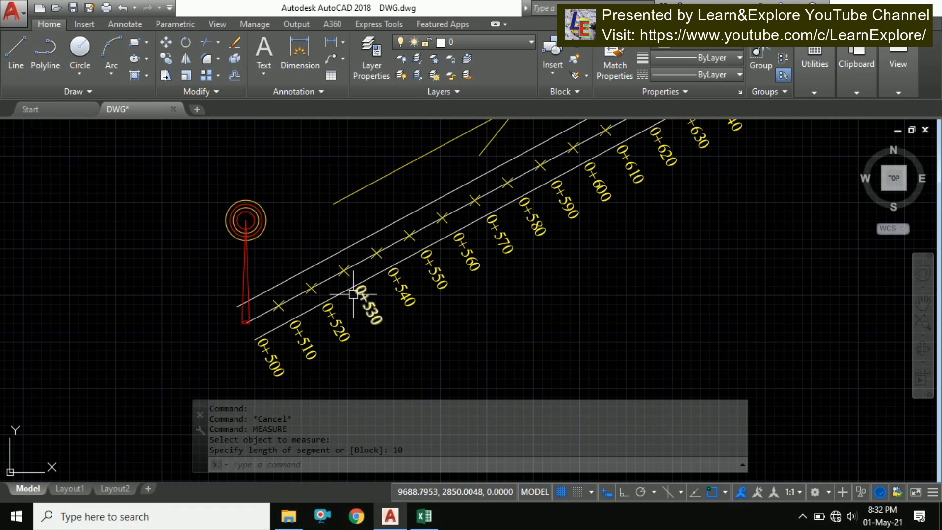
middle_click_drag(371, 282, 303, 319)
scroll(303, 318, "down", 2)
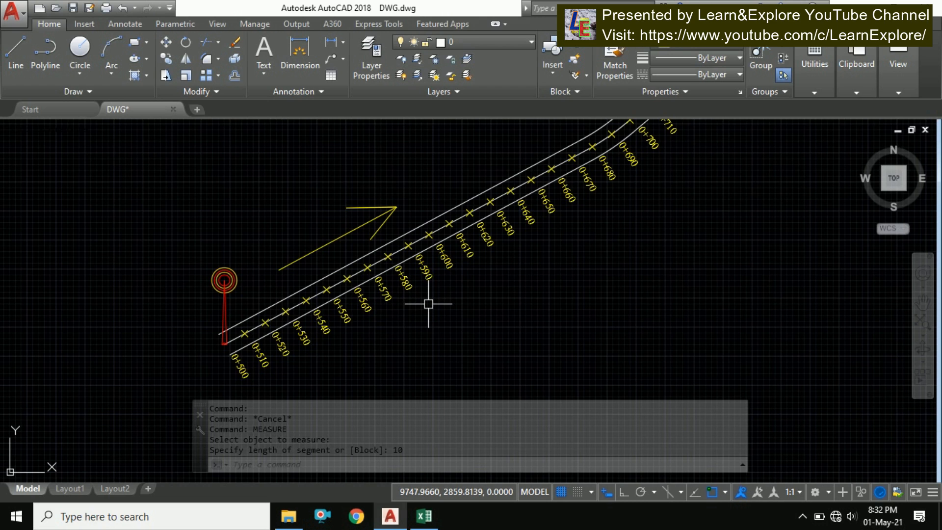
type("PDMODE")
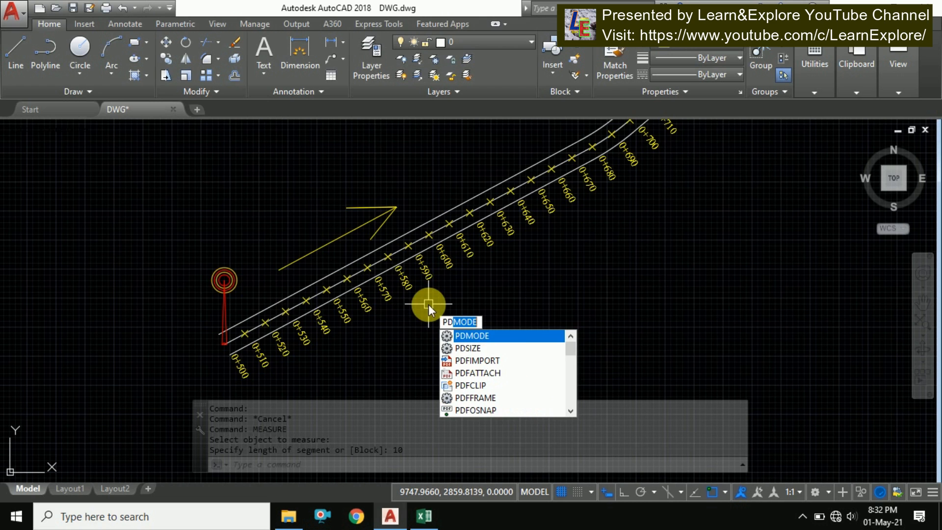
key("Return")
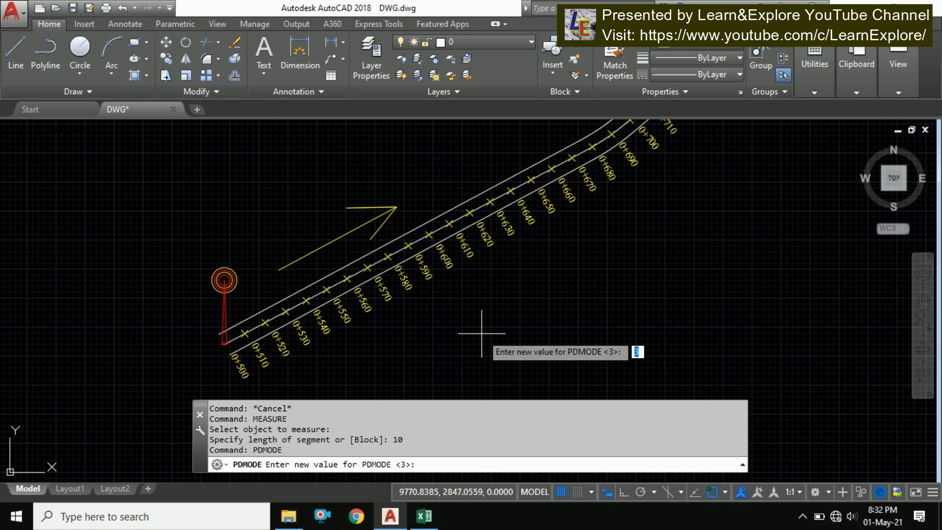
key("Escape")
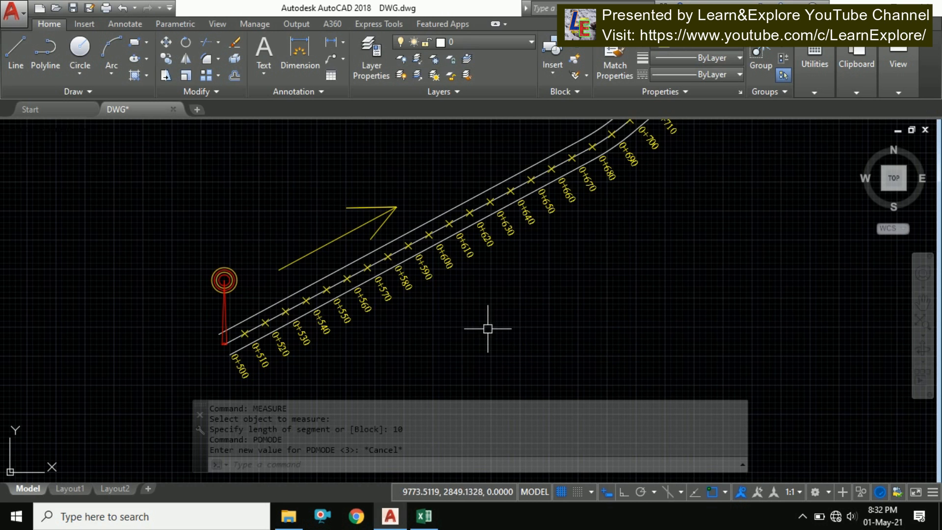
Review the measure points along the whole centerline from start to end
scroll(363, 311, "up", 1)
scroll(216, 336, "up", 1)
scroll(202, 358, "up", 1)
mouse_move(202, 358)
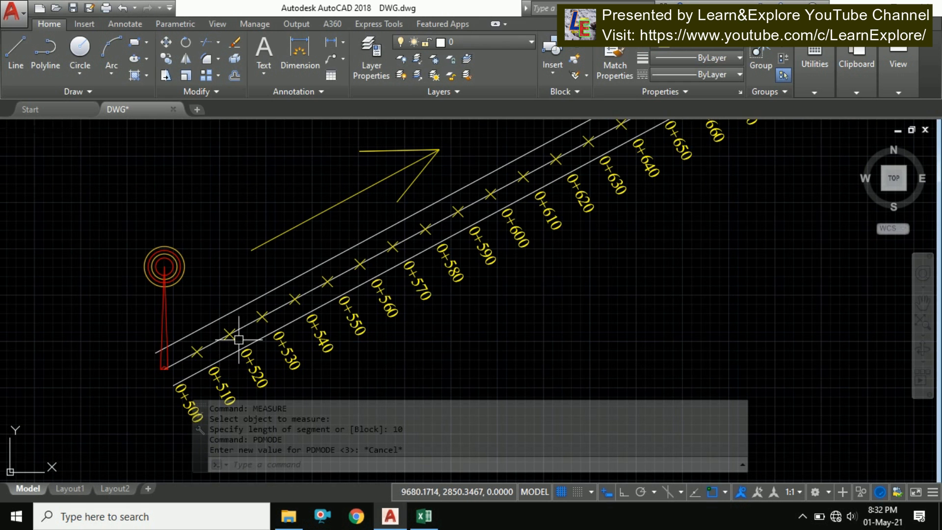
scroll(263, 320, "down", 5)
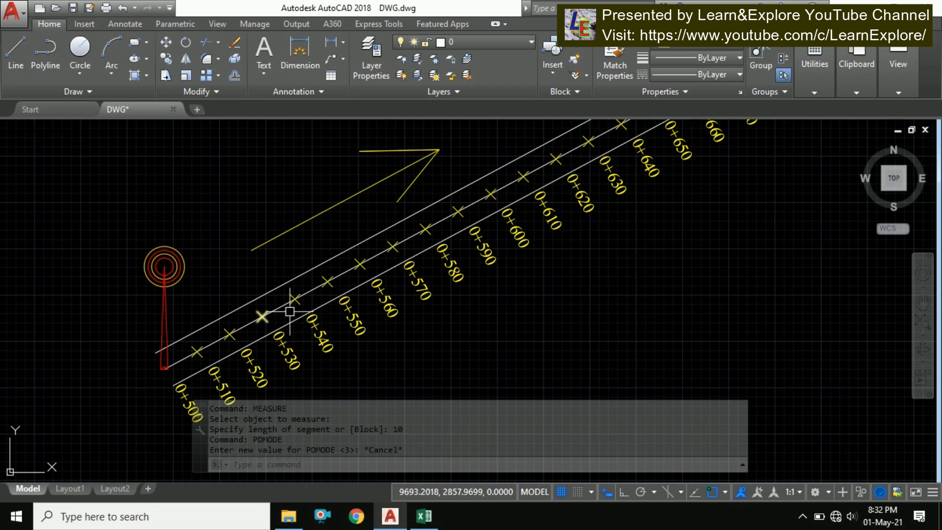
scroll(432, 229, "down", 2)
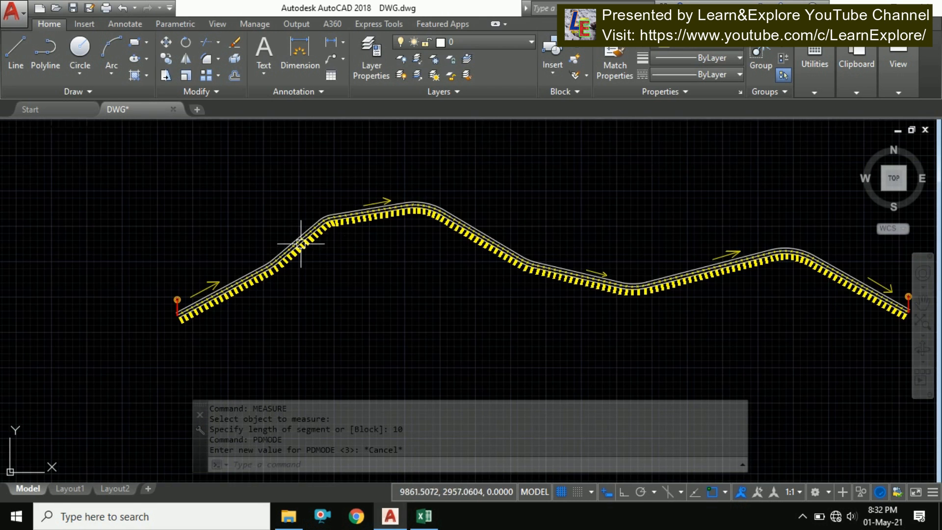
middle_click_drag(542, 266, 406, 183)
scroll(664, 219, "up", 5)
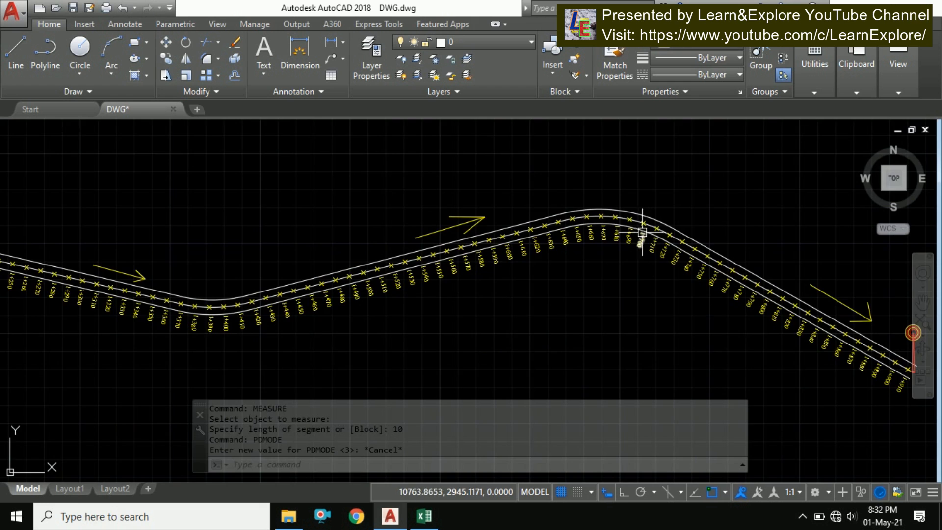
scroll(639, 237, "down", 5)
Use Quick Select to select all Point objects in the entire drawing
right_click(495, 185)
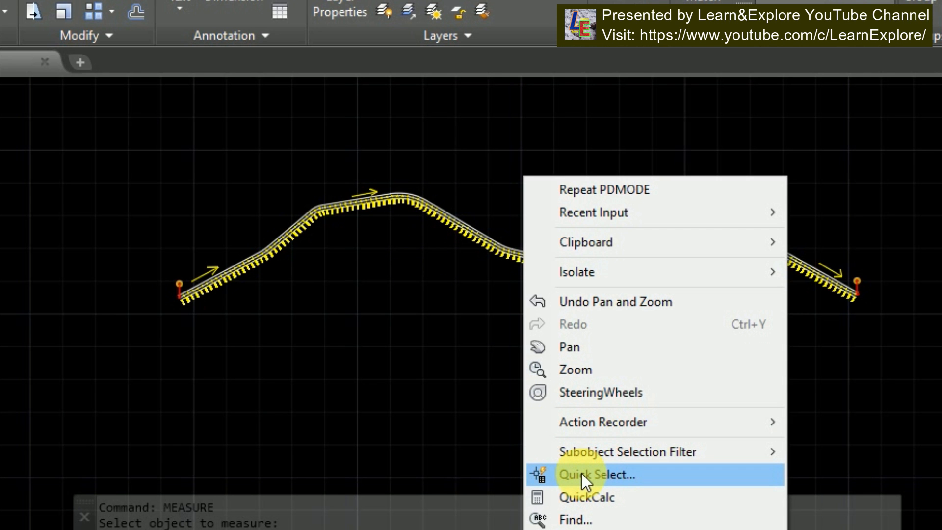
left_click(602, 472)
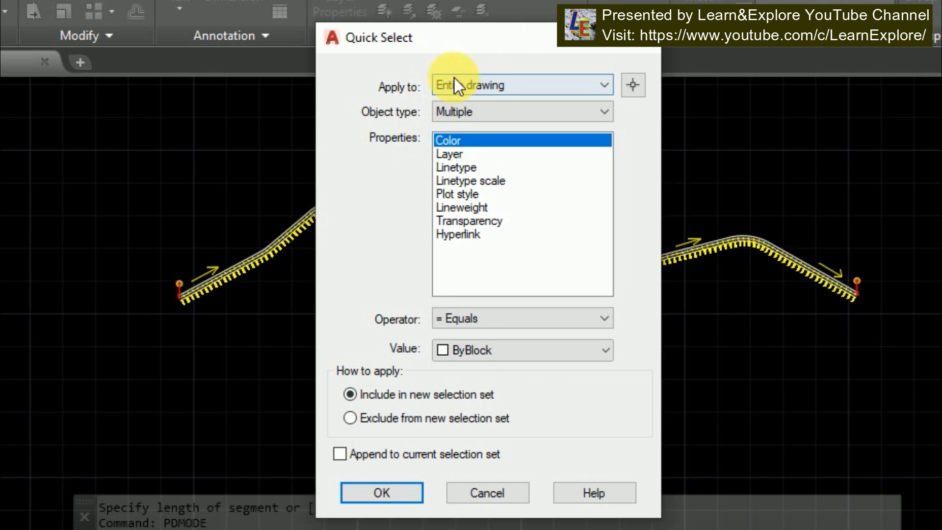
left_click(463, 110)
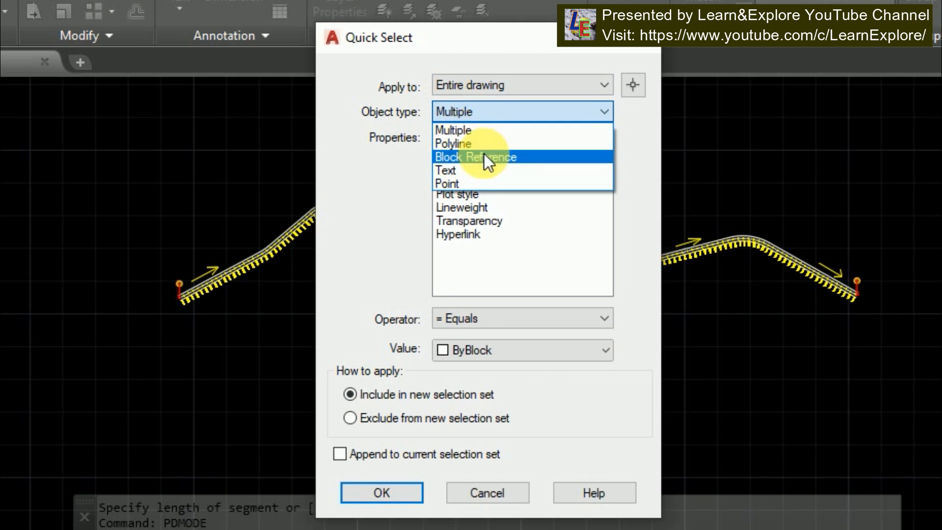
left_click(470, 183)
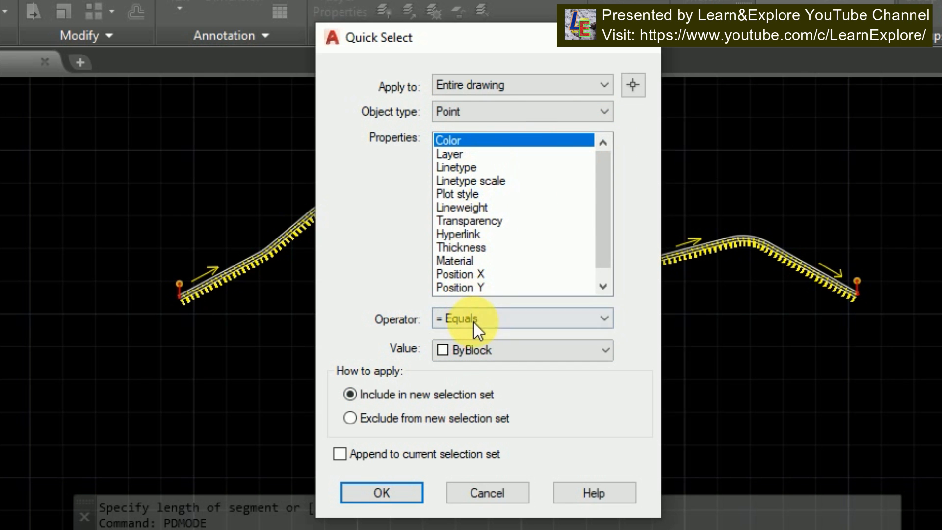
left_click(487, 319)
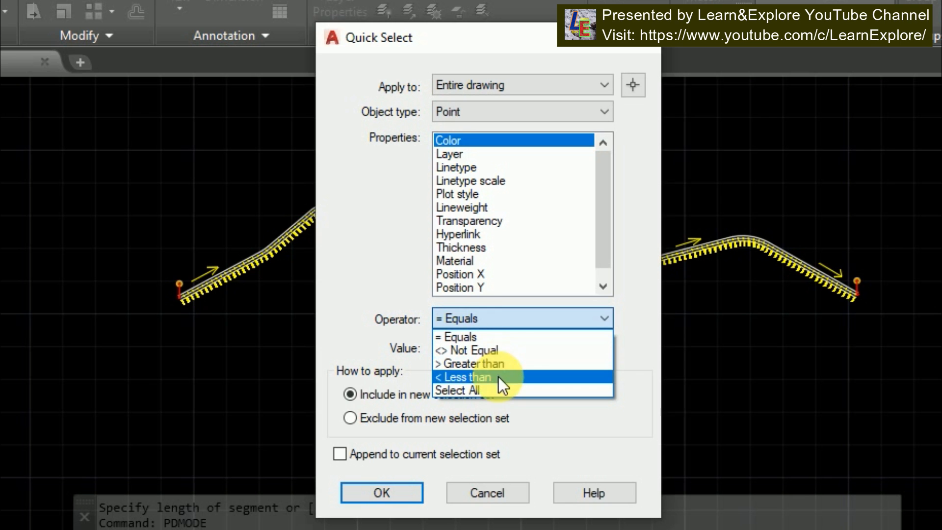
left_click(480, 391)
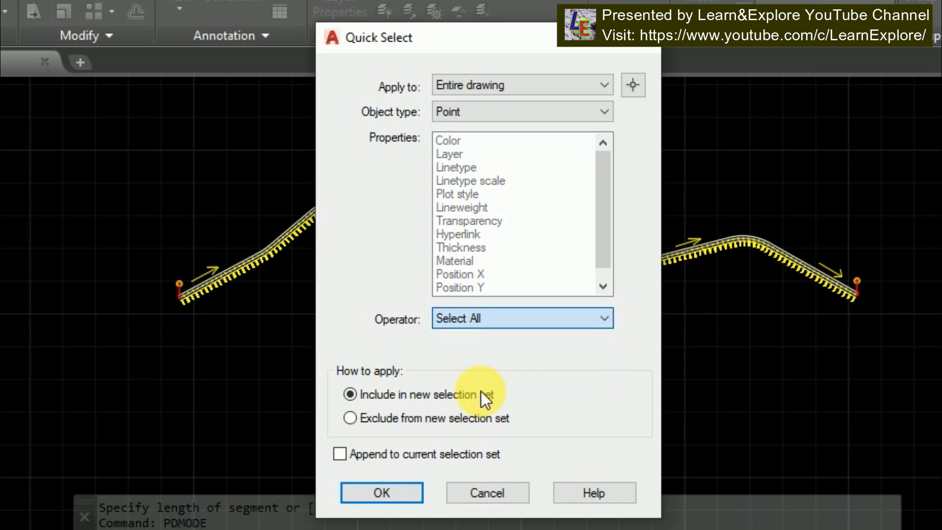
left_click(382, 492)
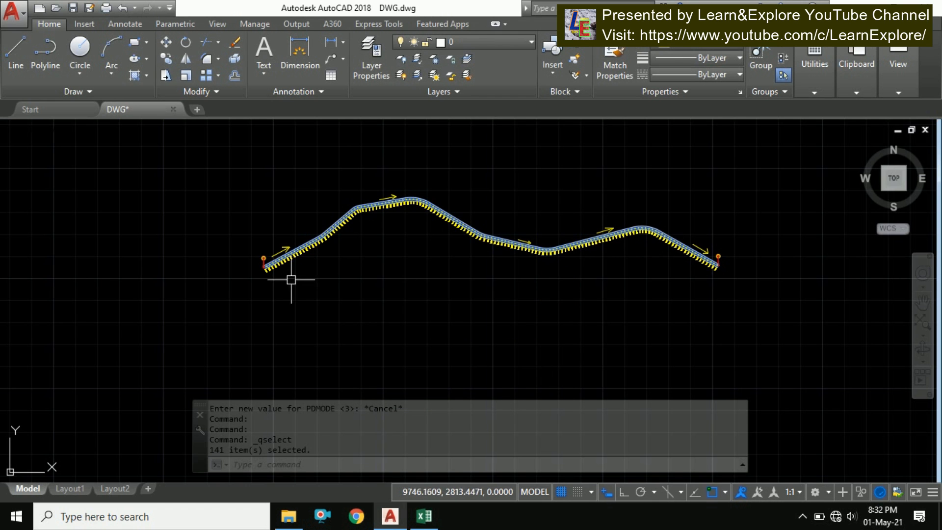
Check that the selected points cover the full length of the centerline
scroll(249, 264, "up", 5)
scroll(245, 325, "up", 5)
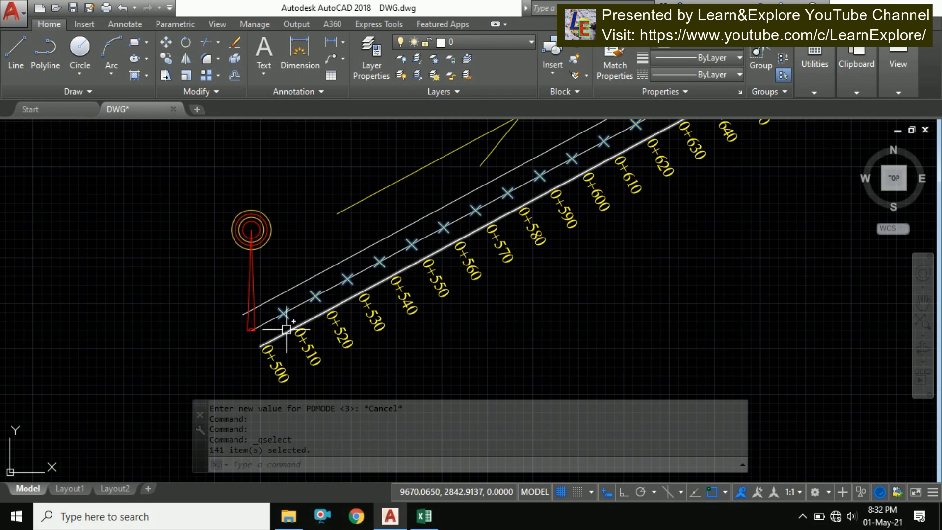
scroll(256, 330, "down", 9)
scroll(421, 255, "up", 4)
scroll(455, 189, "down", 5)
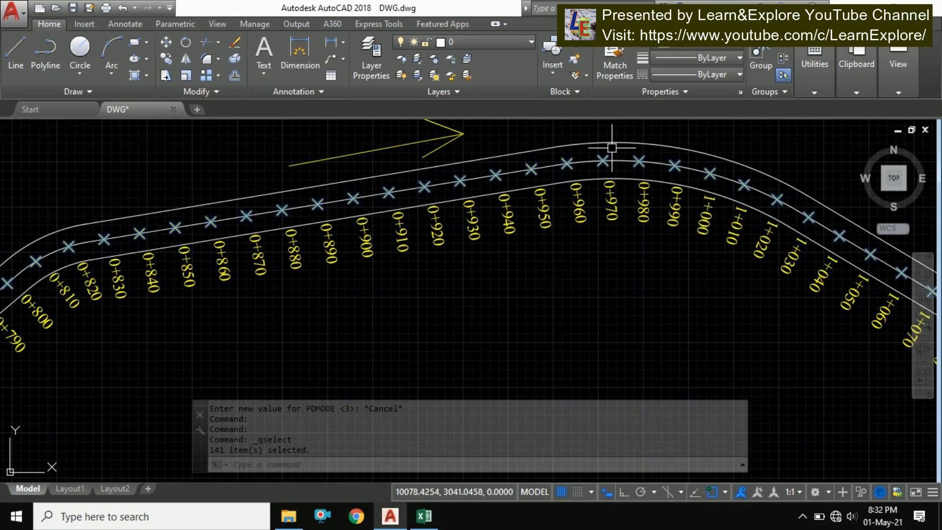
scroll(675, 217, "up", 5)
scroll(675, 216, "down", 4)
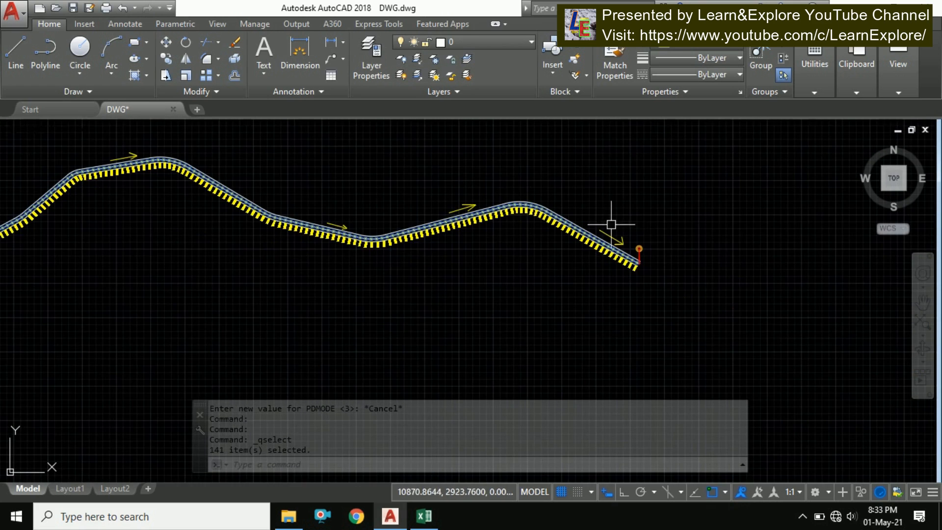
scroll(582, 262, "up", 2)
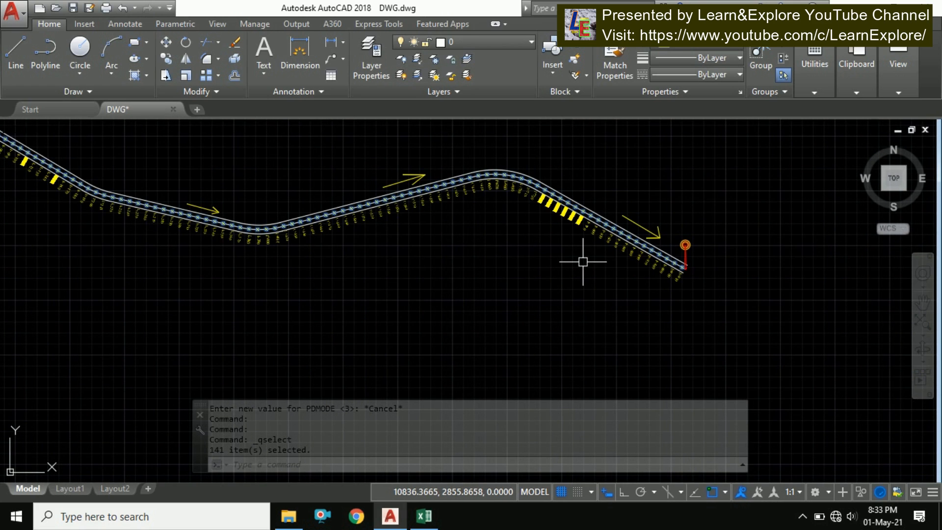
List the selected points' properties, stepping through several entries, then cancel the listing
type("LIST")
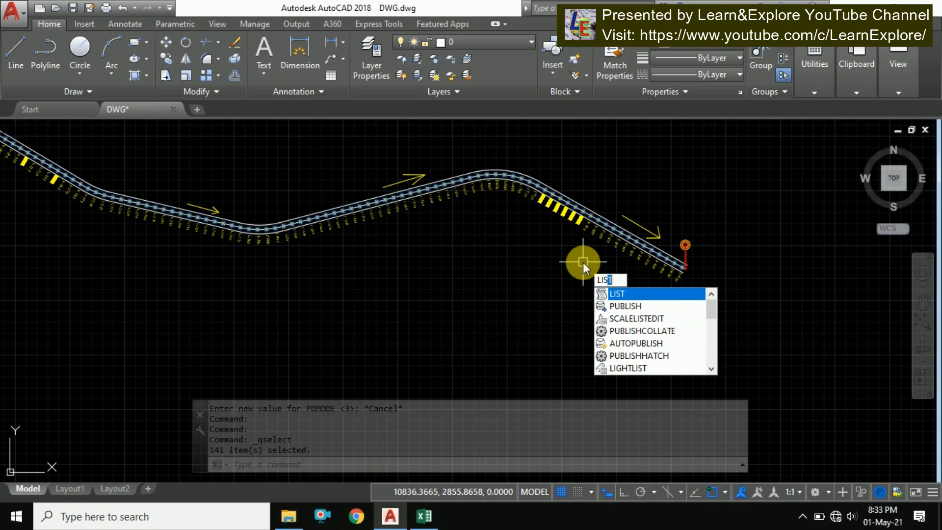
key("Return")
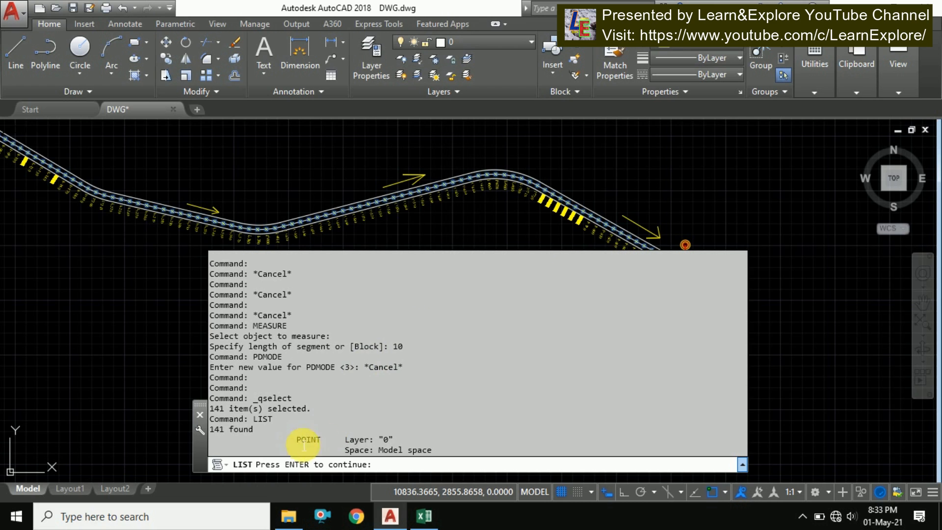
key("Return")
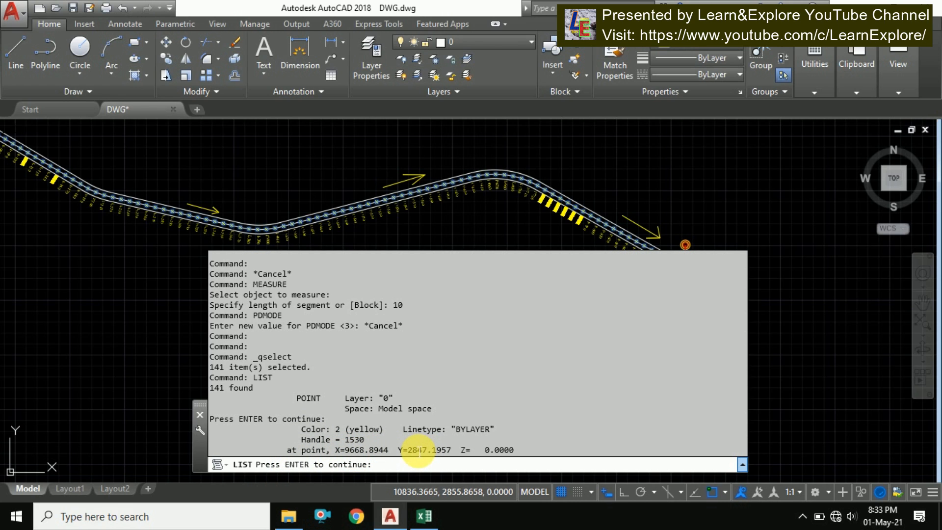
key("Return")
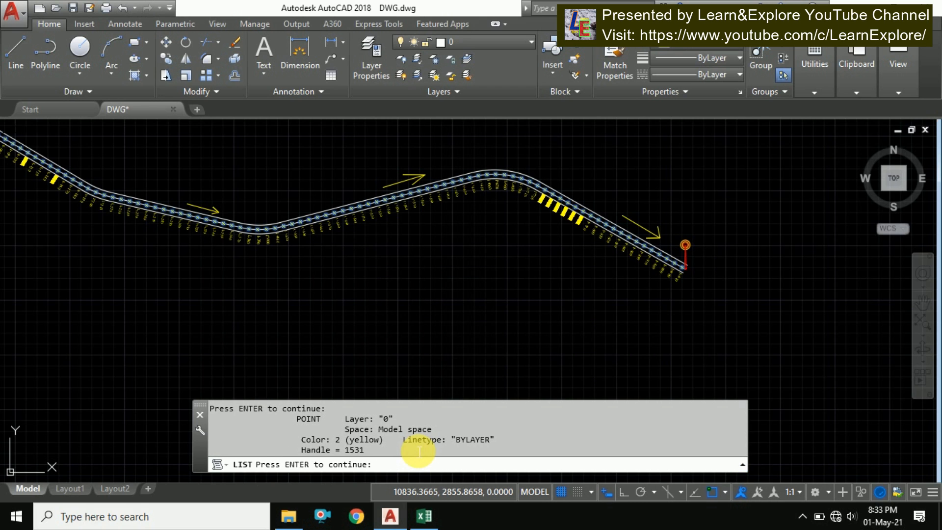
key("Return")
key("Return")
key("Return")
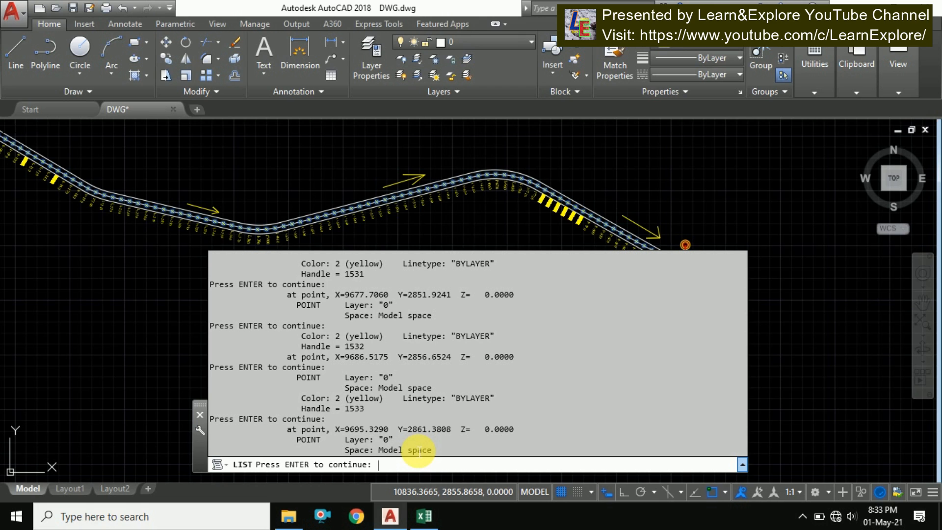
key("Escape")
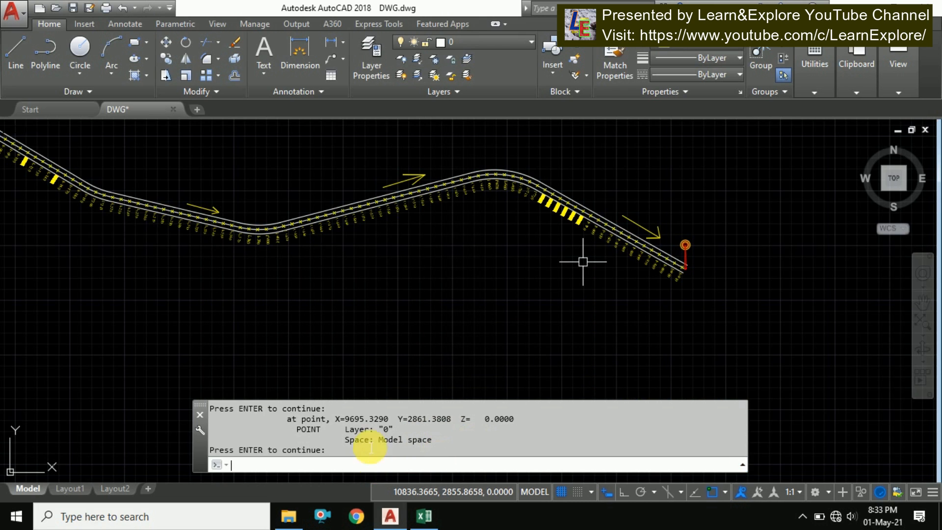
key("Escape")
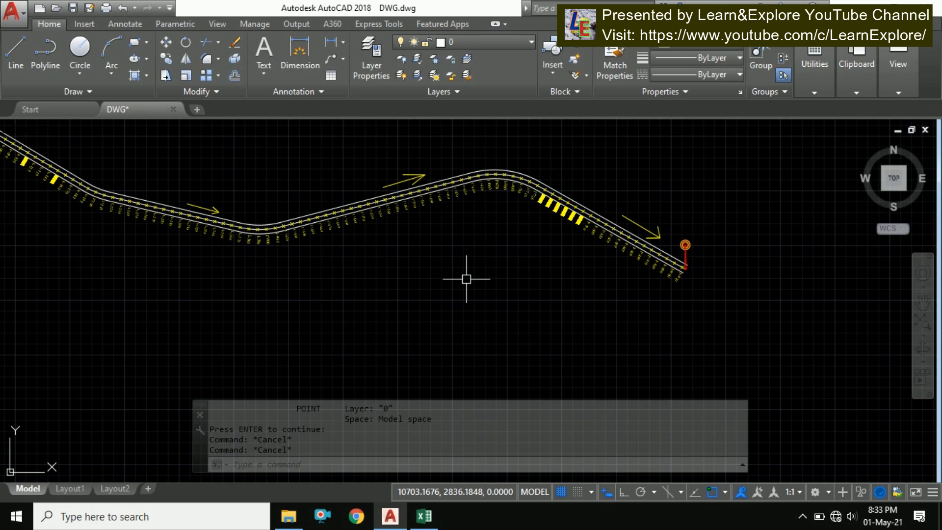
Open the AutoCAD LOG folder under Documents in File Explorer and copy its folder path
type("LOGFILEPATH")
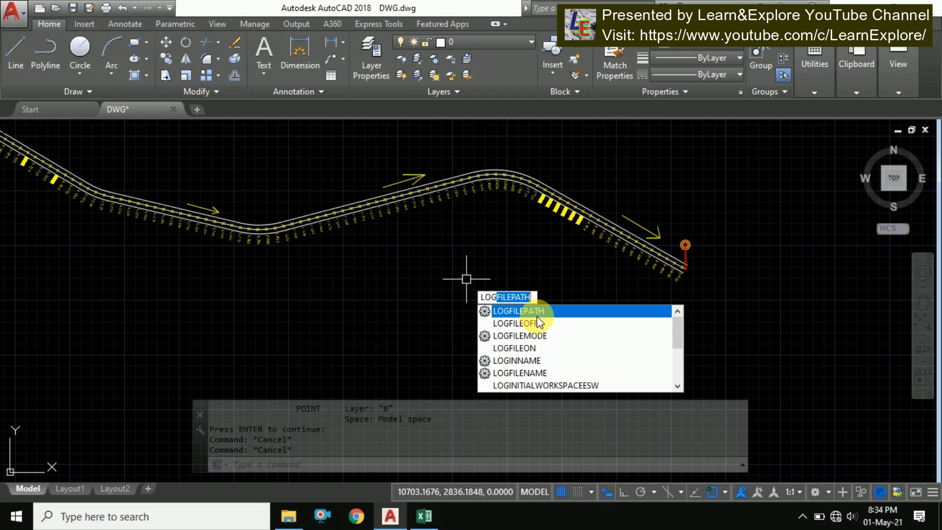
left_click(289, 517)
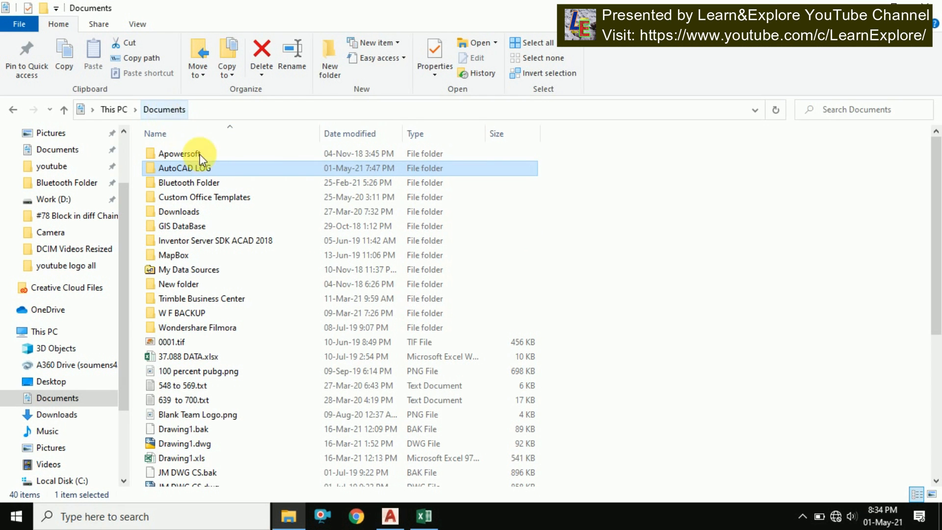
left_click(204, 168)
double_click(231, 168)
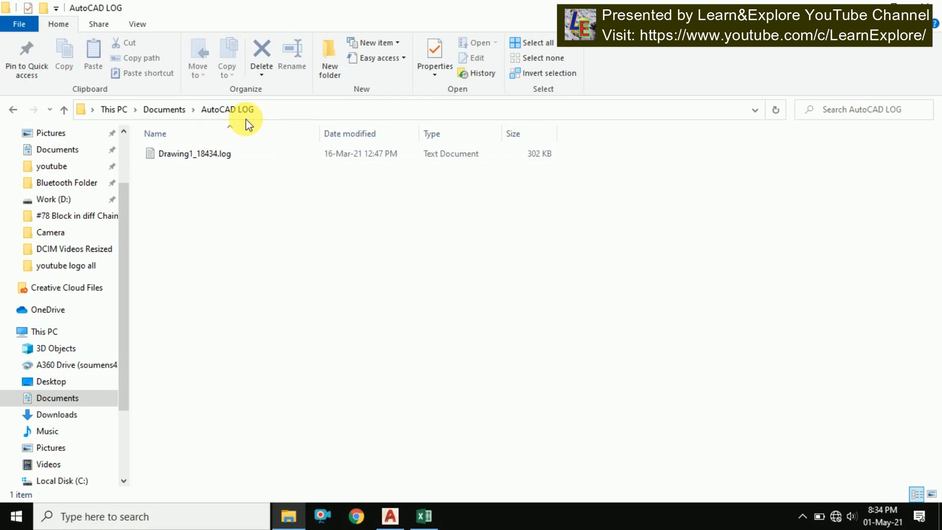
left_click(271, 109)
key("ctrl+c")
right_click(281, 114)
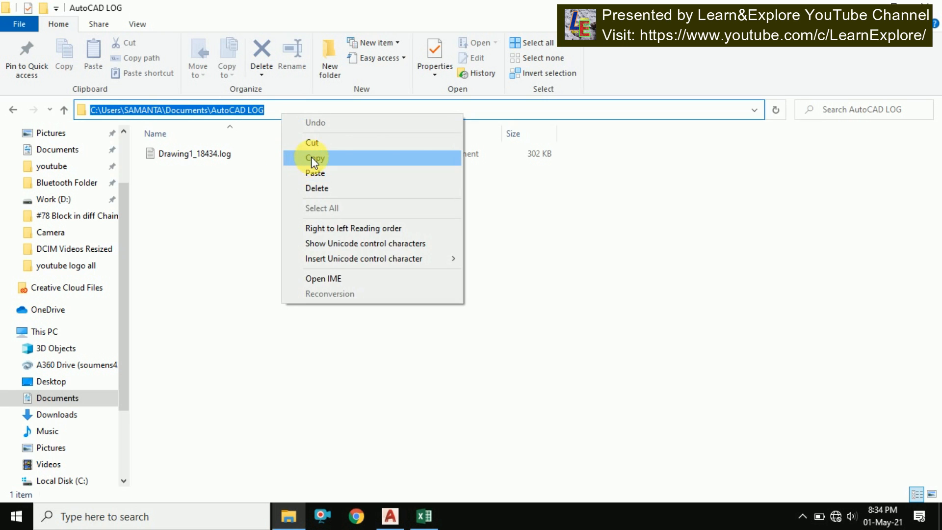
left_click(311, 157)
left_click(268, 207)
Set the LOGFILEPATH system variable to the copied AutoCAD LOG folder path
left_click(390, 515)
type("LOGFILEPATH")
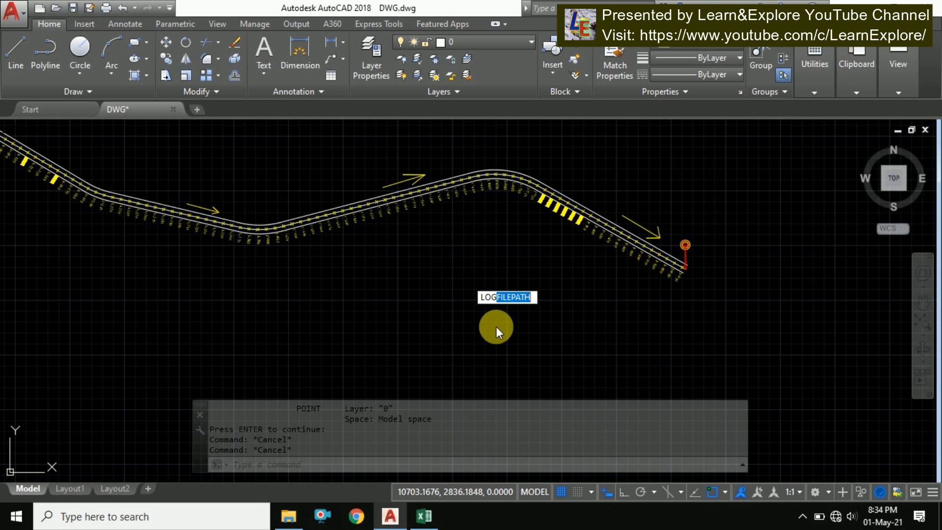
key("Return")
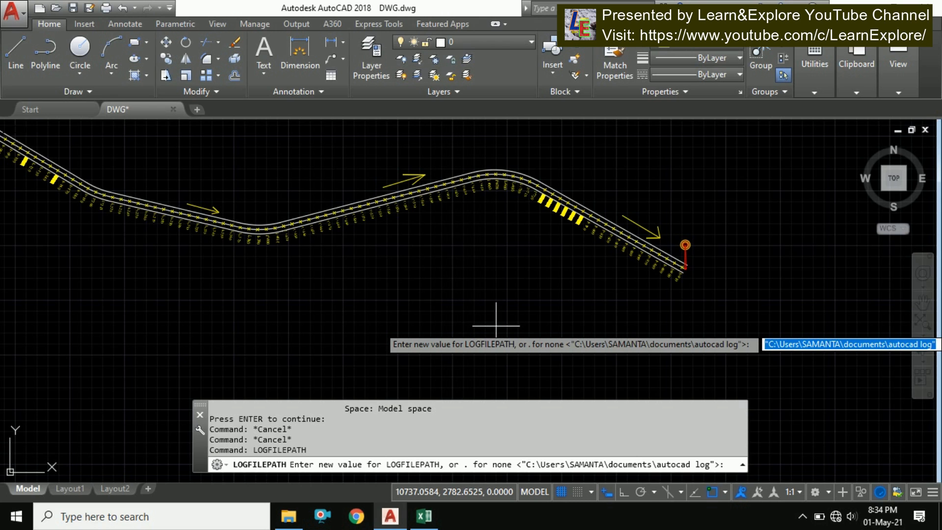
left_click(736, 472)
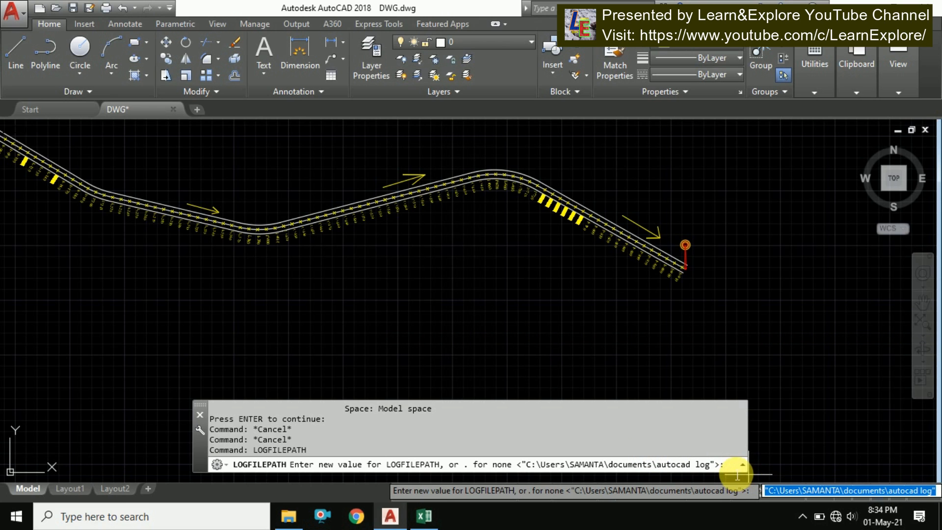
right_click(736, 473)
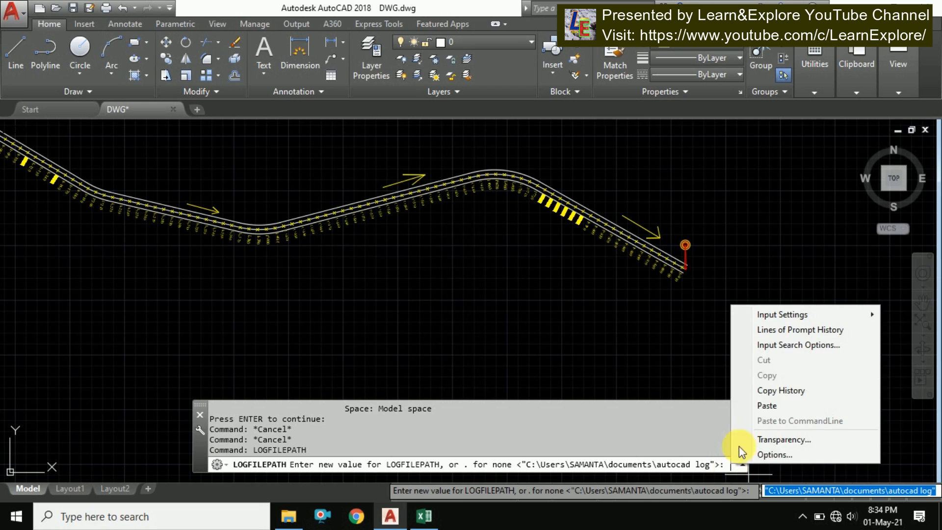
left_click(768, 402)
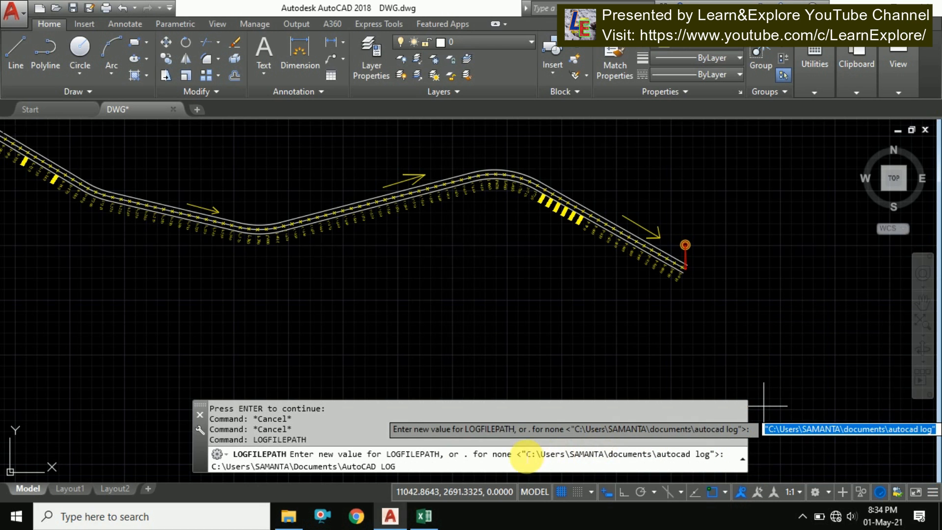
key("Return")
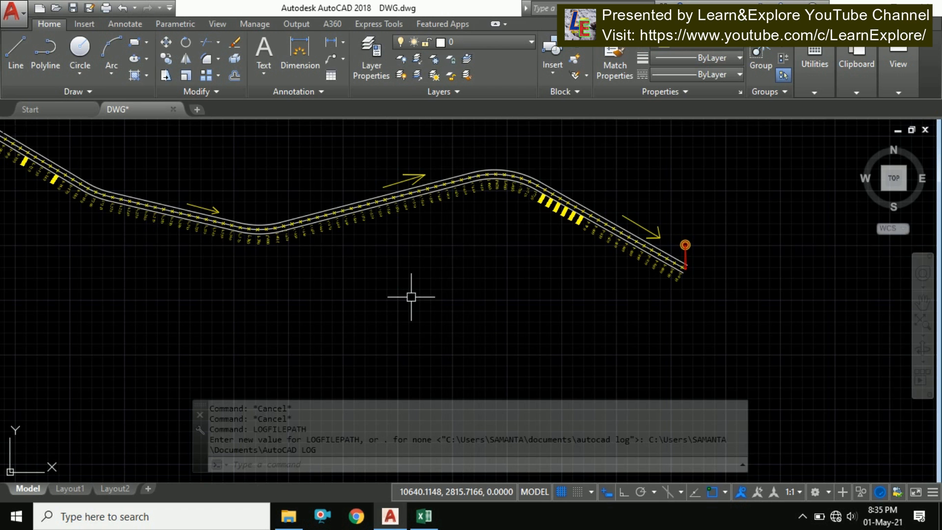
Turn on log file recording with the LOGFILEON command
scroll(509, 251, "down", 4)
scroll(301, 225, "up", 2)
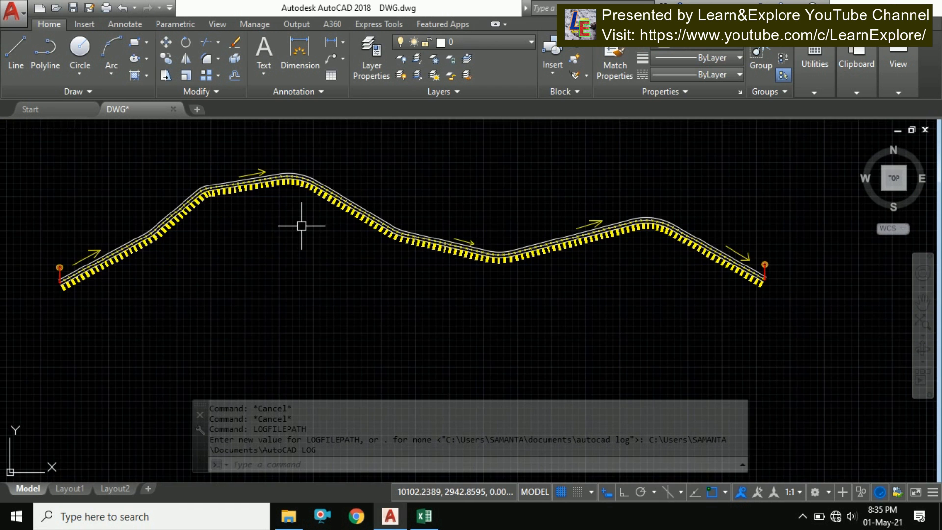
middle_click_drag(301, 226, 336, 229)
type("li")
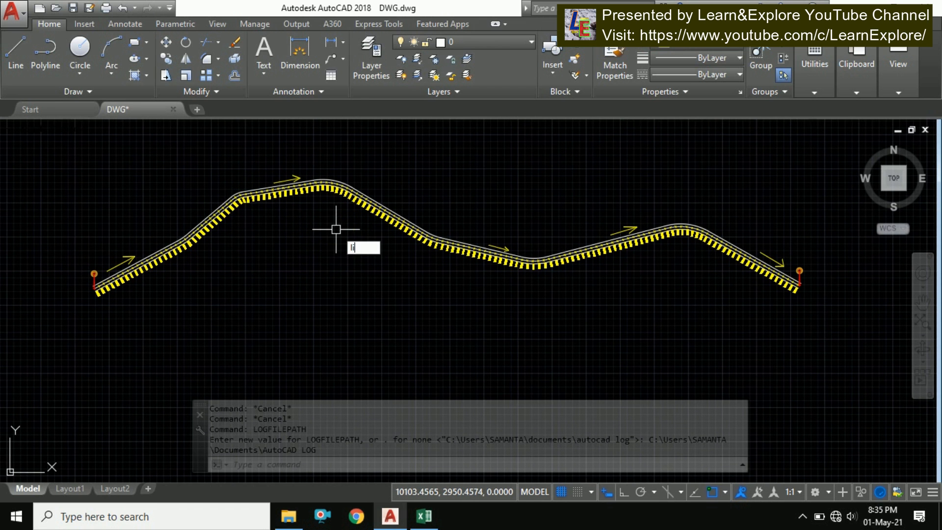
type("g")
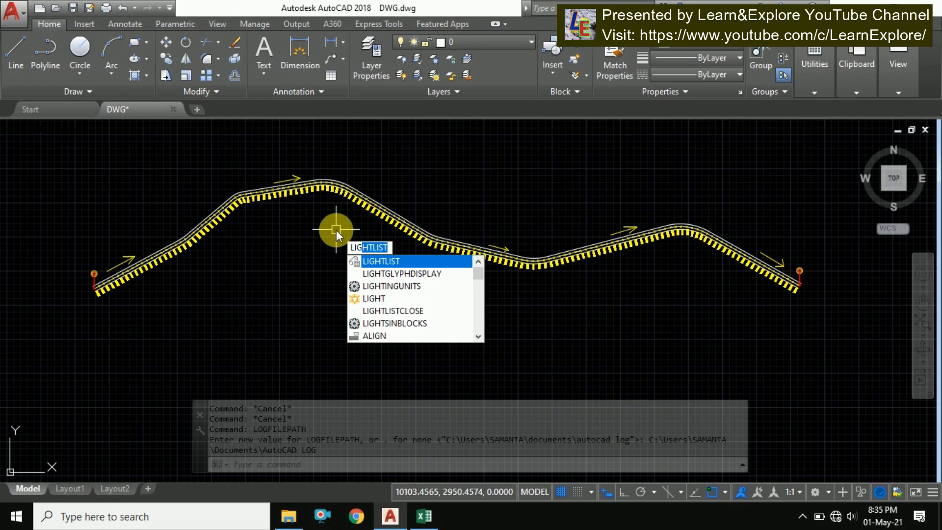
type("f")
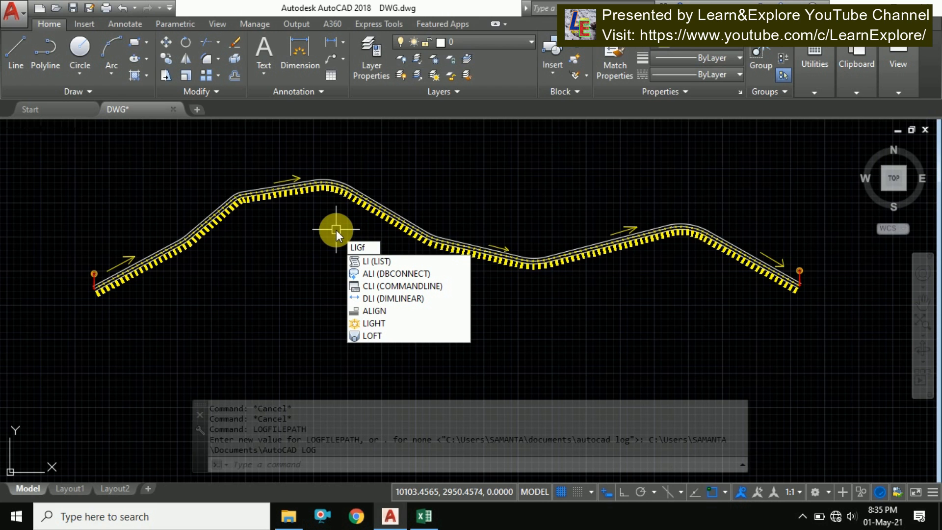
key("BackSpace")
key("BackSpace")
key("BackSpace")
type("Og")
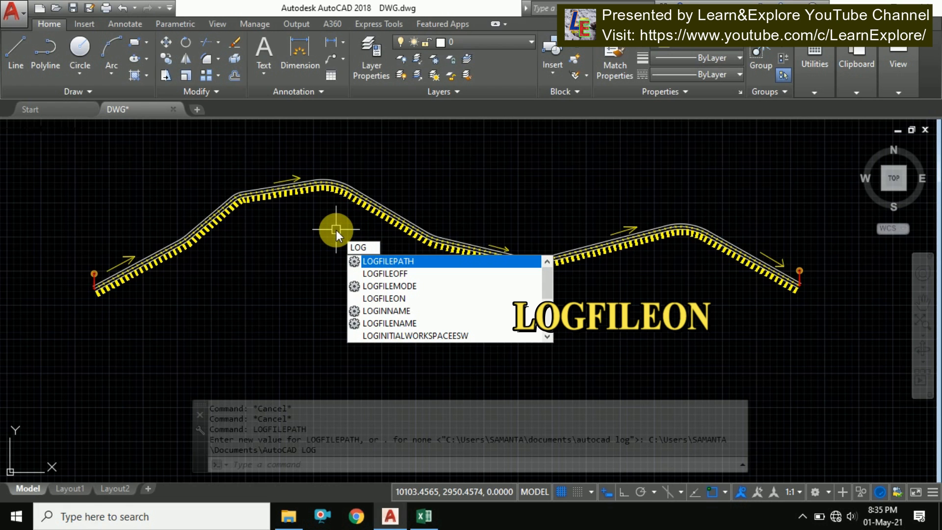
left_click(395, 301)
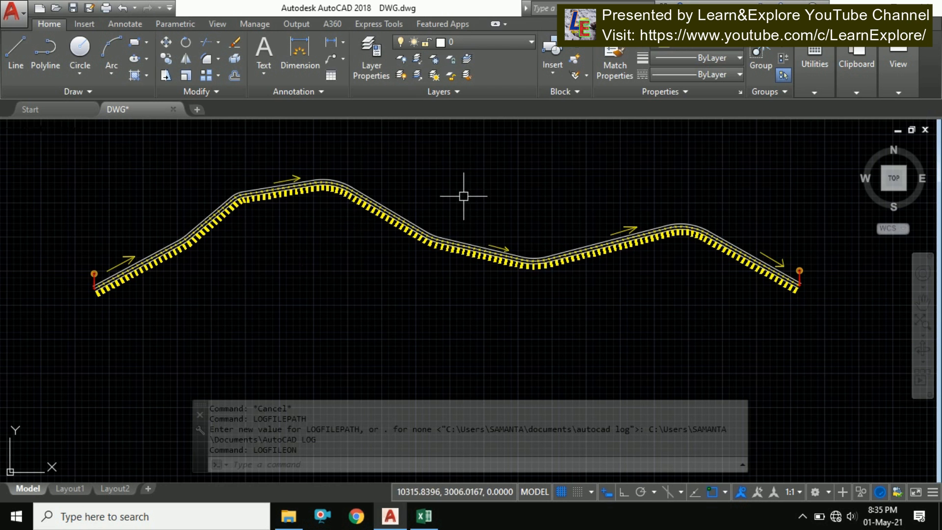
Use Quick Select to select all Point objects in the entire drawing
right_click(431, 183)
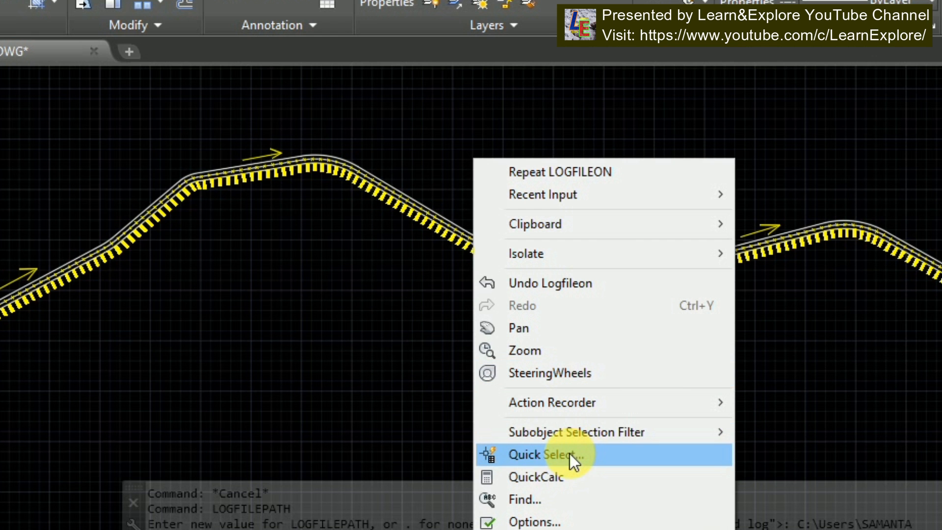
left_click(570, 453)
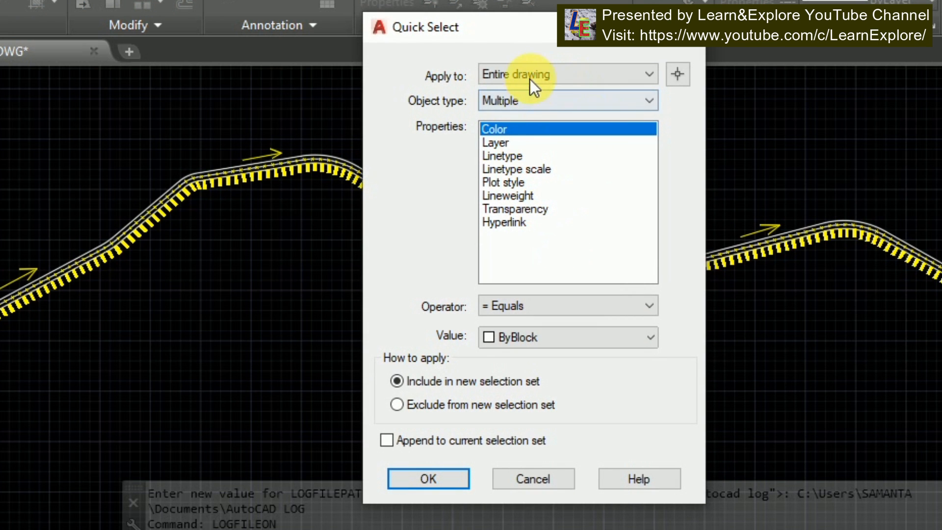
left_click(519, 101)
left_click(516, 171)
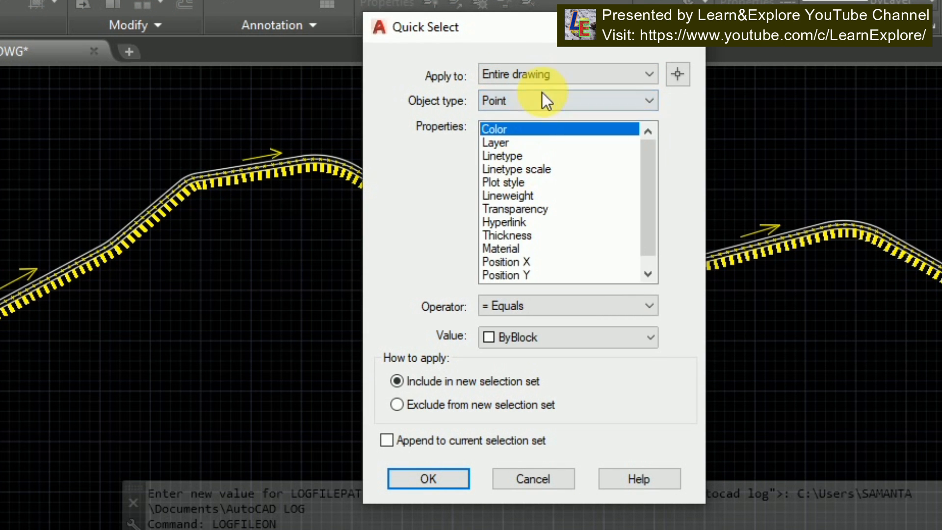
left_click(510, 306)
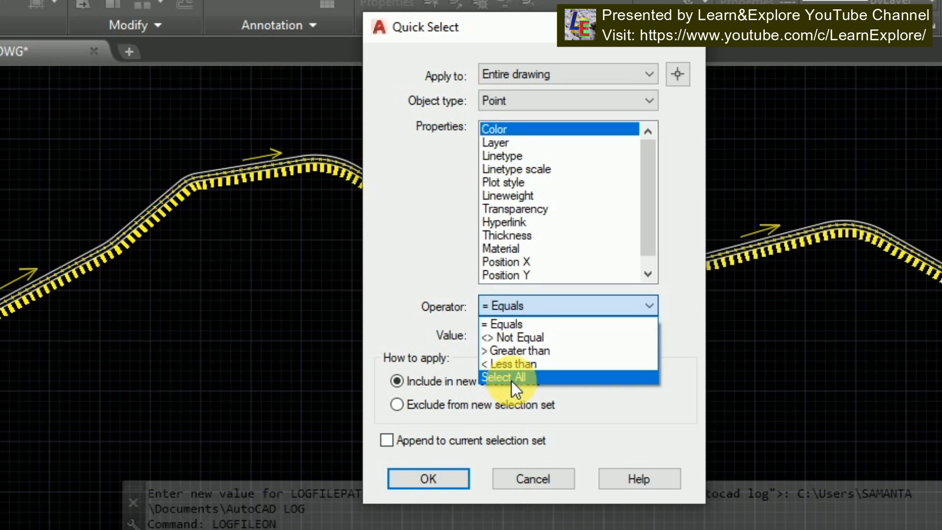
left_click(511, 381)
left_click(428, 478)
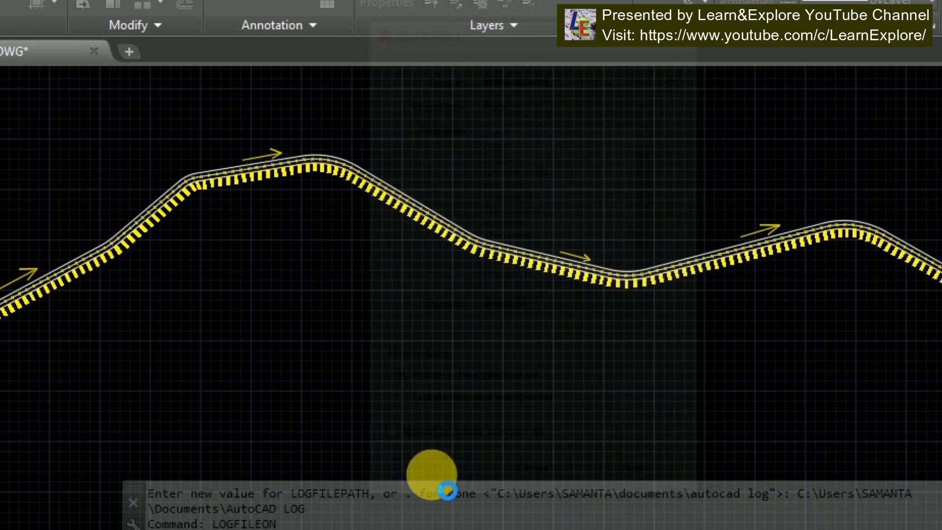
Inspect the selected points along the full length of the centerline
scroll(809, 280, "up", 5)
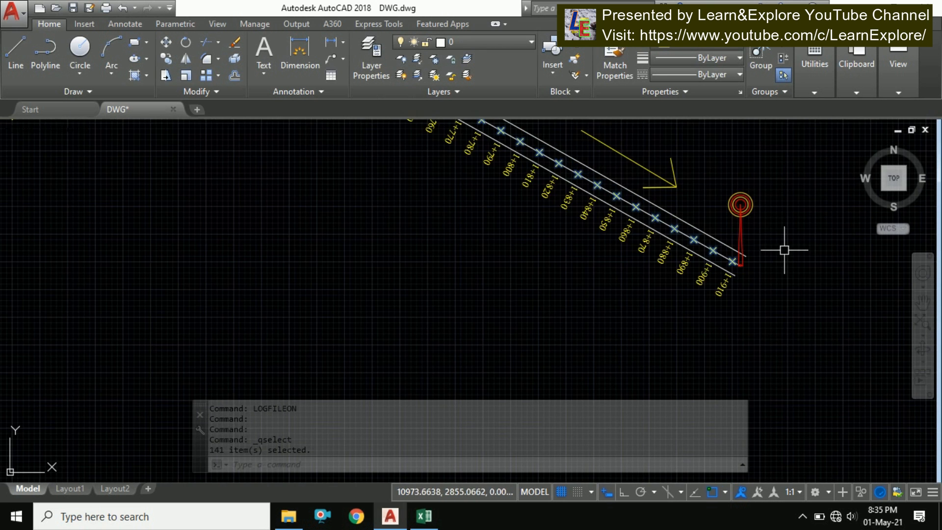
scroll(809, 260, "down", 6)
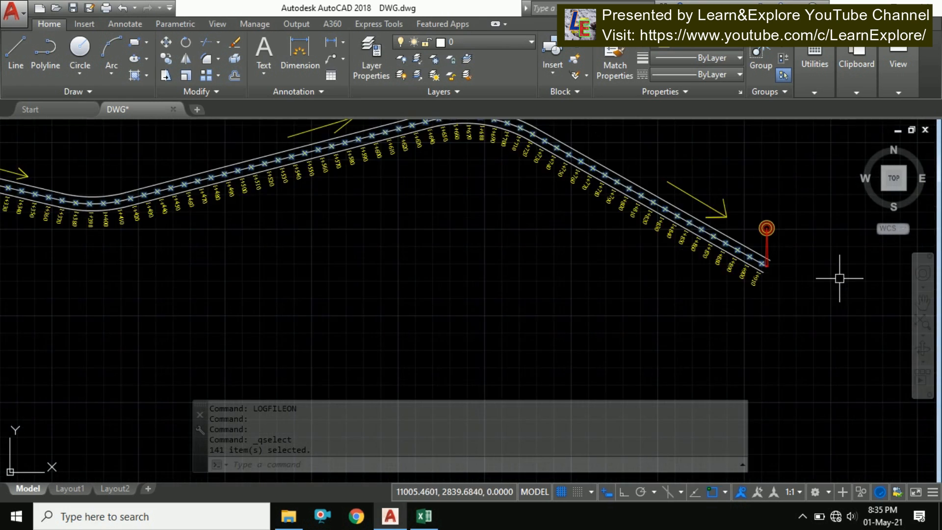
scroll(476, 307, "up", 2)
scroll(460, 295, "down", 2)
scroll(431, 285, "up", 2)
middle_click_drag(431, 285, 389, 274)
scroll(390, 275, "down", 2)
scroll(559, 248, "up", 2)
middle_click_drag(559, 248, 474, 257)
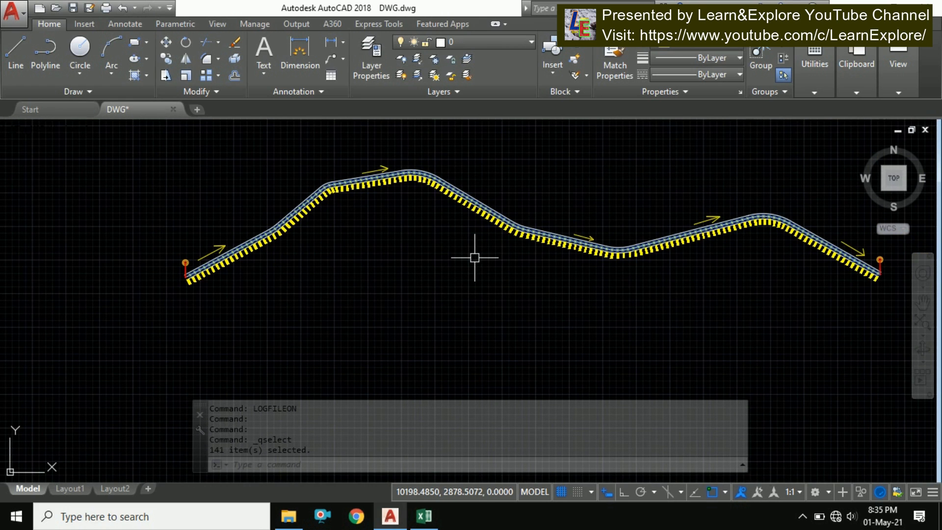
List the properties of all selected points, continuing through every entry until the listing ends, then cancel the command
type("LIST")
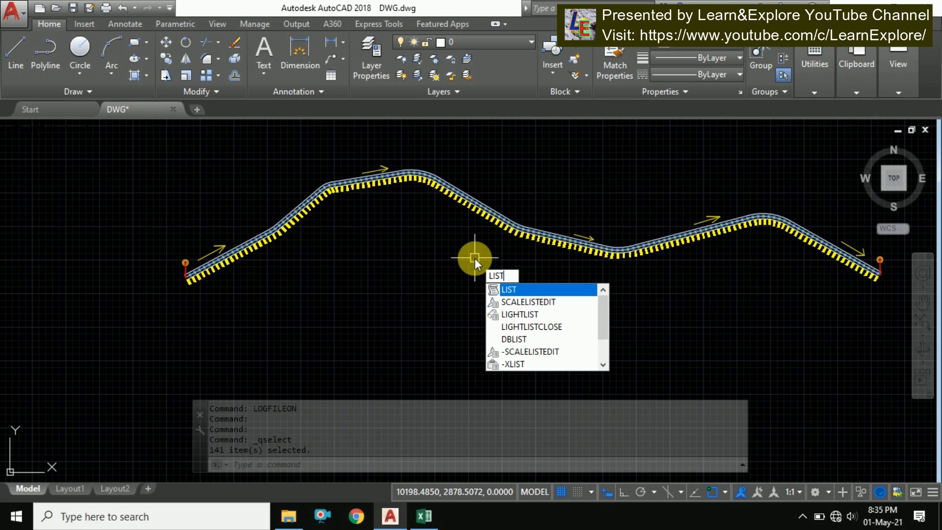
key("Return")
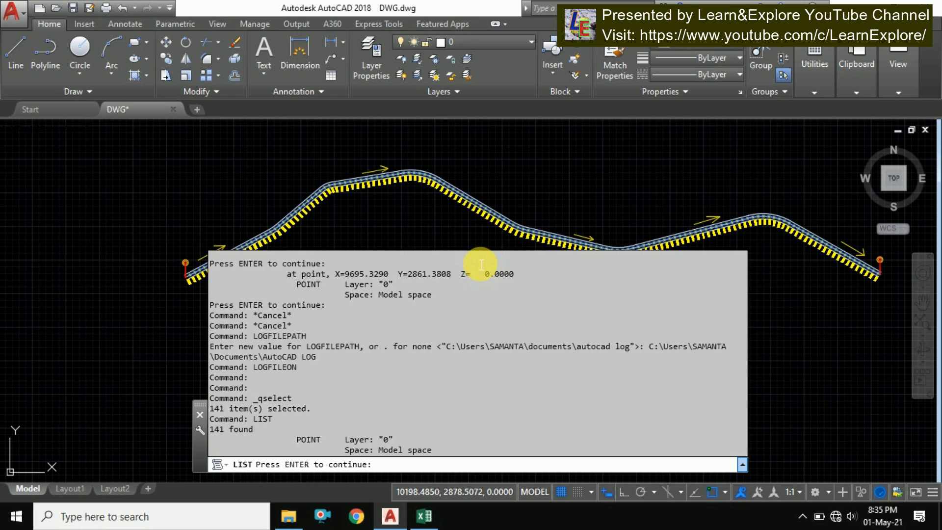
key("Return")
key("Return")
key("Return")
key("Return")
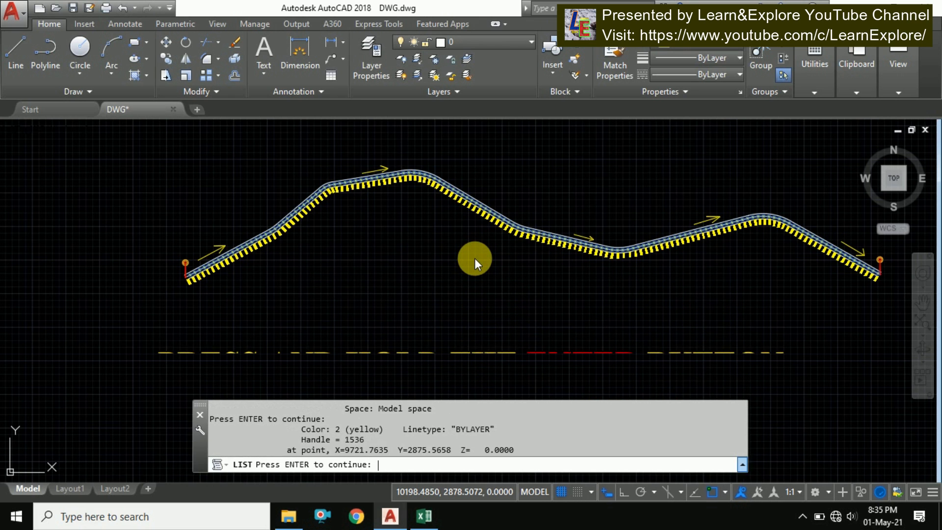
key("Return")
key("Return")
key("Return")
key("Return")
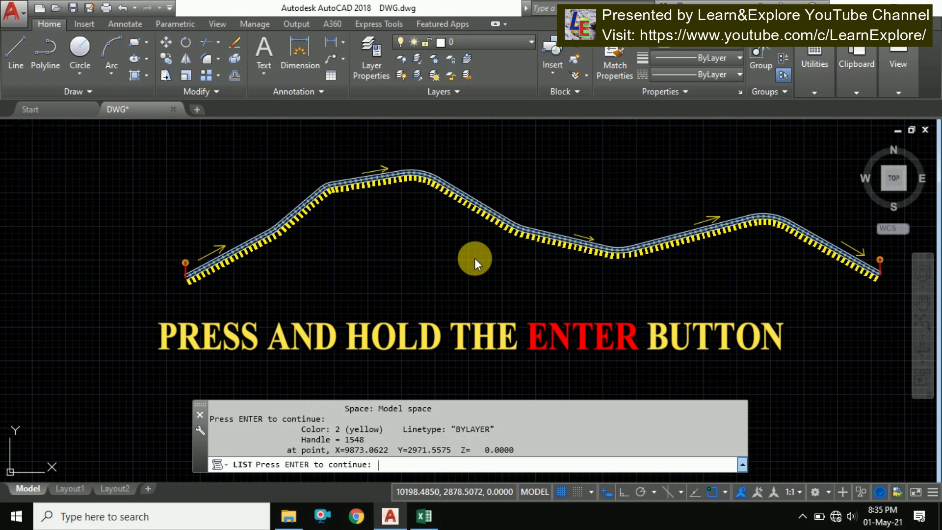
key("Return")
key("Return")
key("Return")
key("Return")
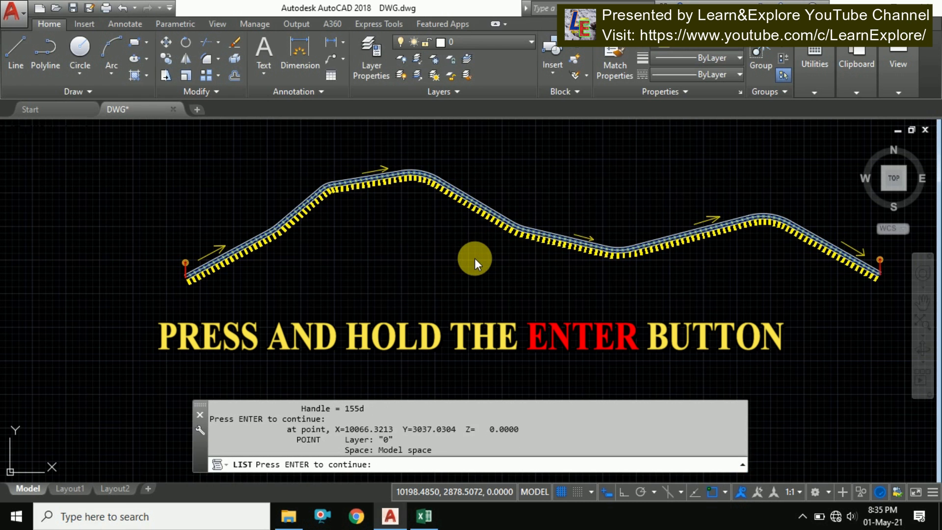
key("Return")
key("Return")
key("Return")
key("Return")
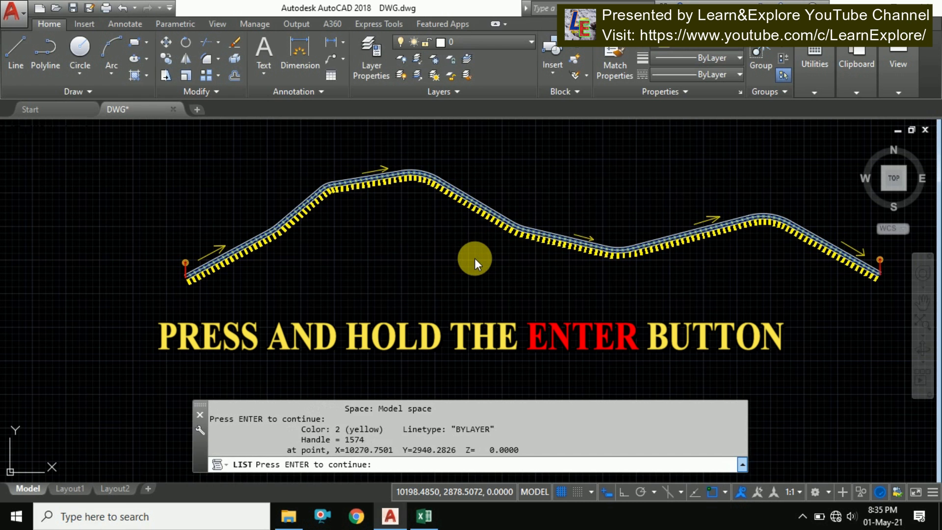
key("Return")
key("Return")
key("Return")
key("Return")
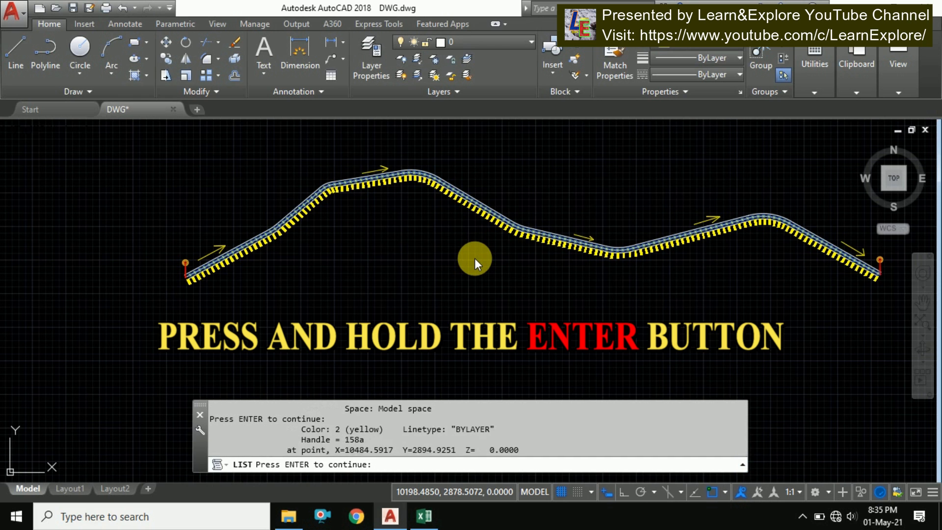
key("Return")
key("Return")
key("Return")
key("Return")
key("Return")
key("Return")
key("Return")
key("Return")
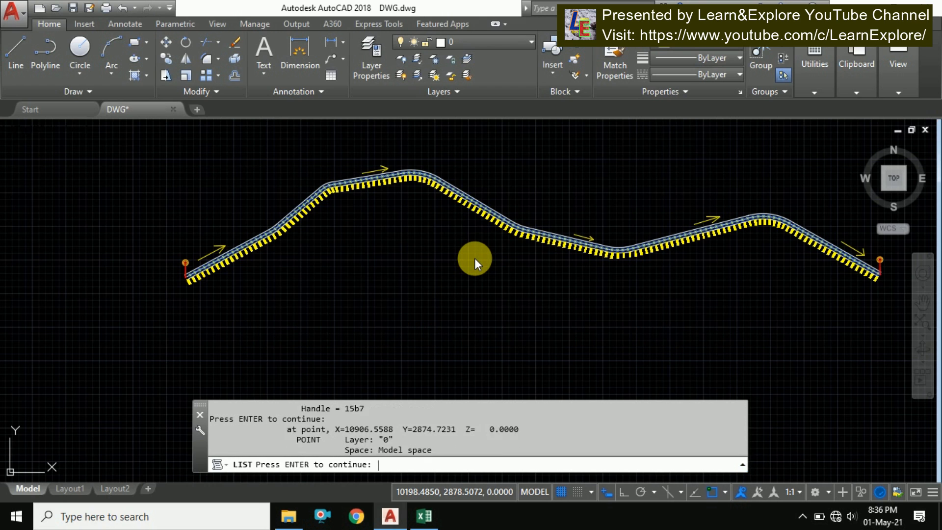
key("Return")
key("Return")
key("Return")
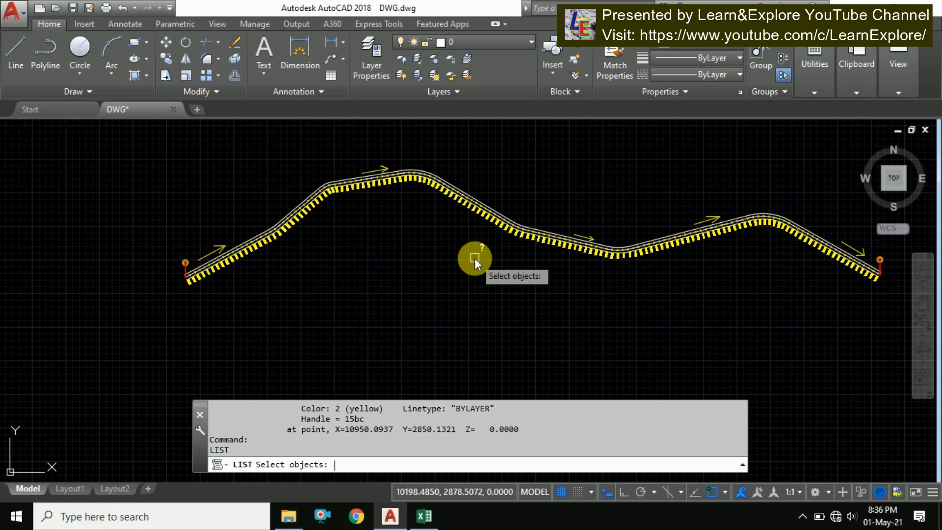
key("Escape")
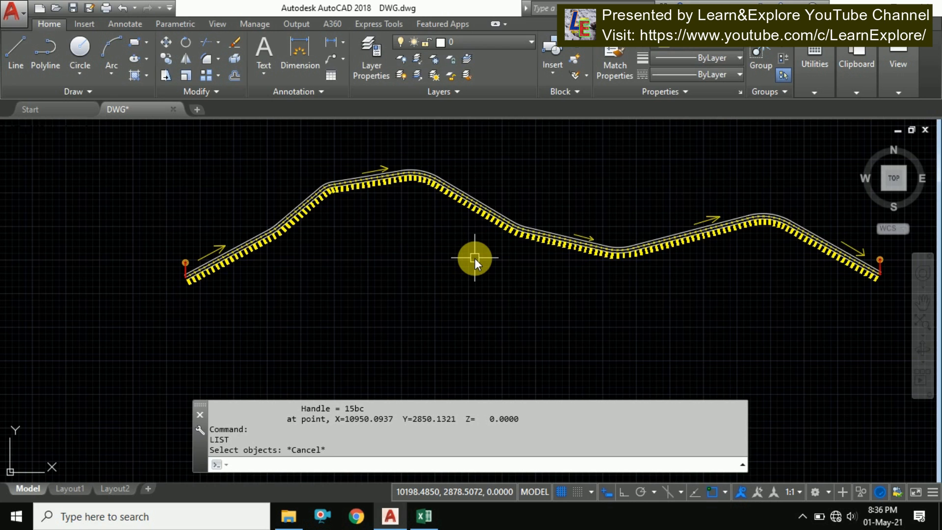
Review the listed point coordinates in the expanded command history window, then close it
key("F2")
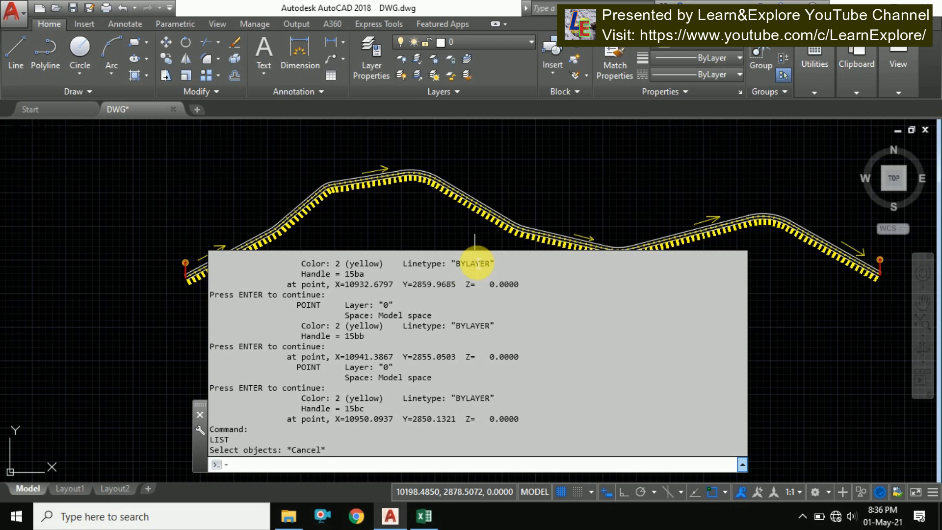
scroll(468, 304, "up", 7)
scroll(467, 314, "up", 5)
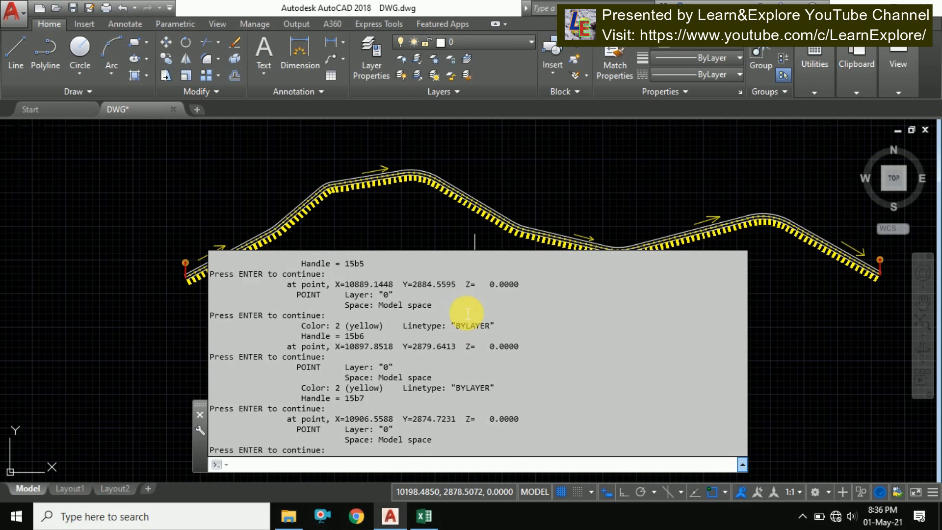
key("F2")
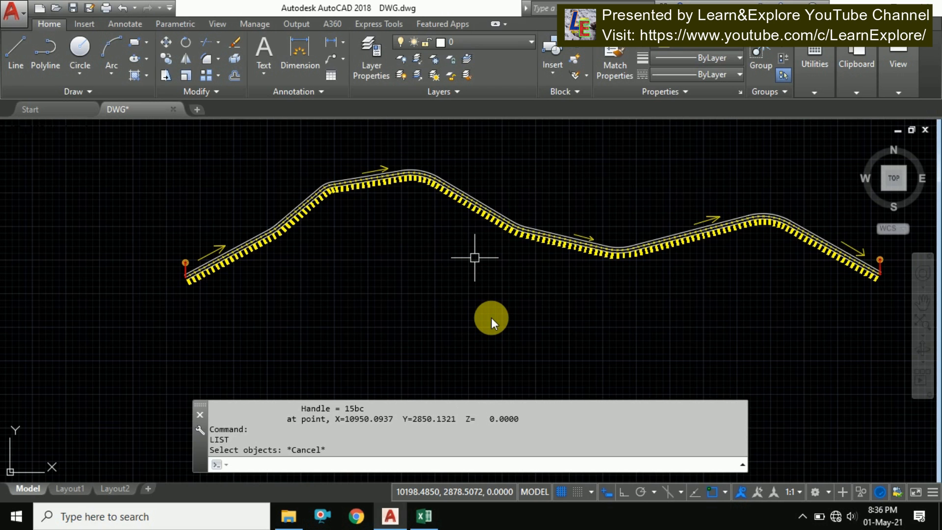
key("Escape")
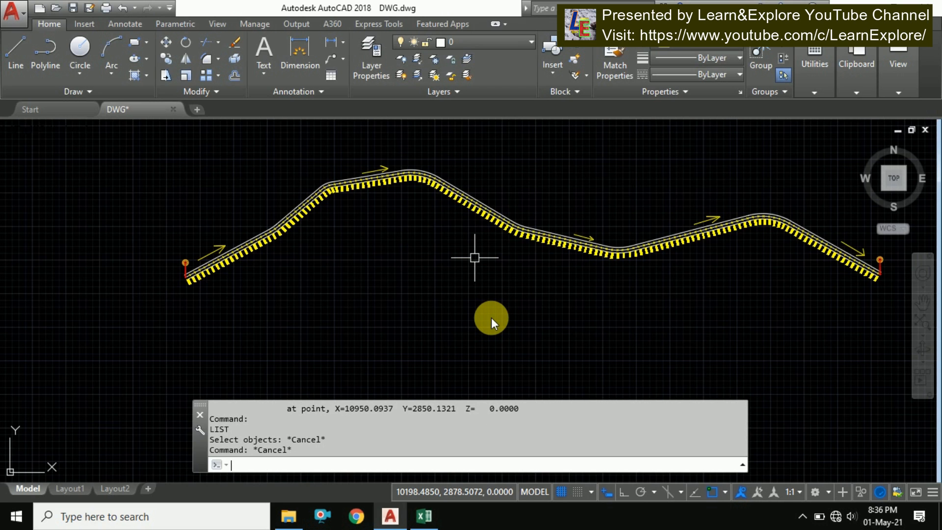
Stop recording the command log by running the LOGFILEOFF command
type("LOG")
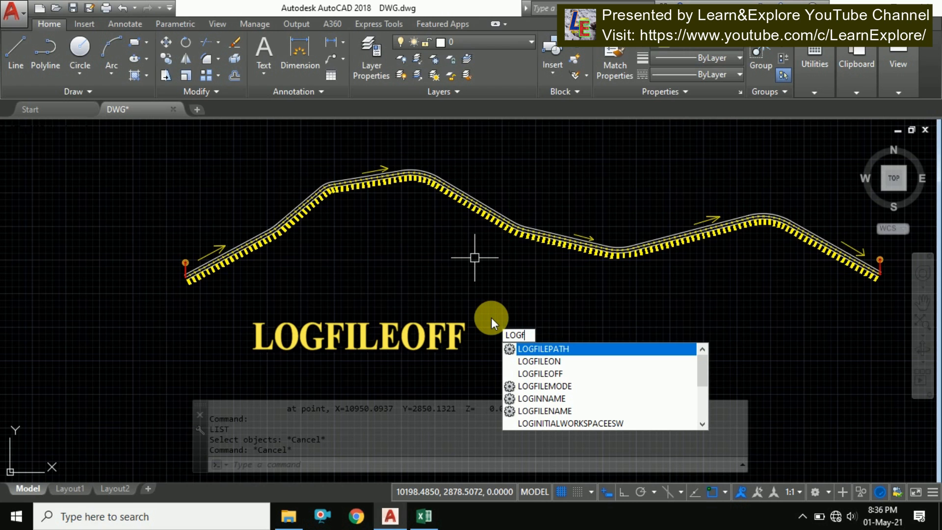
type("F")
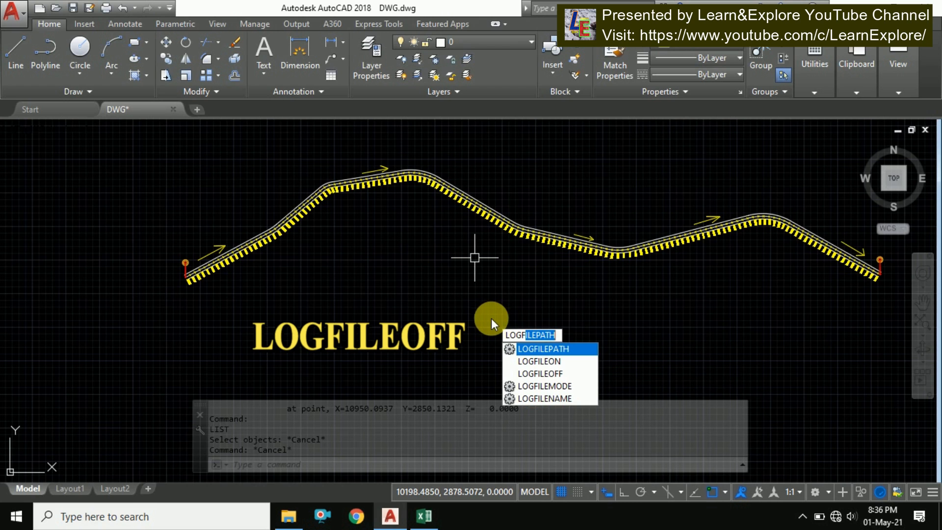
left_click(565, 376)
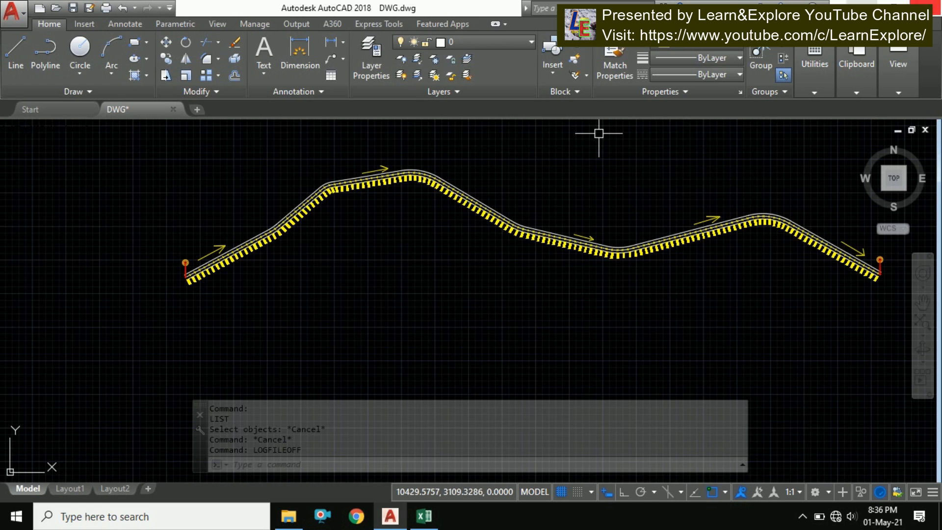
Open the DWG_14846.log file from the AutoCAD LOG folder in Documents
left_click(291, 518)
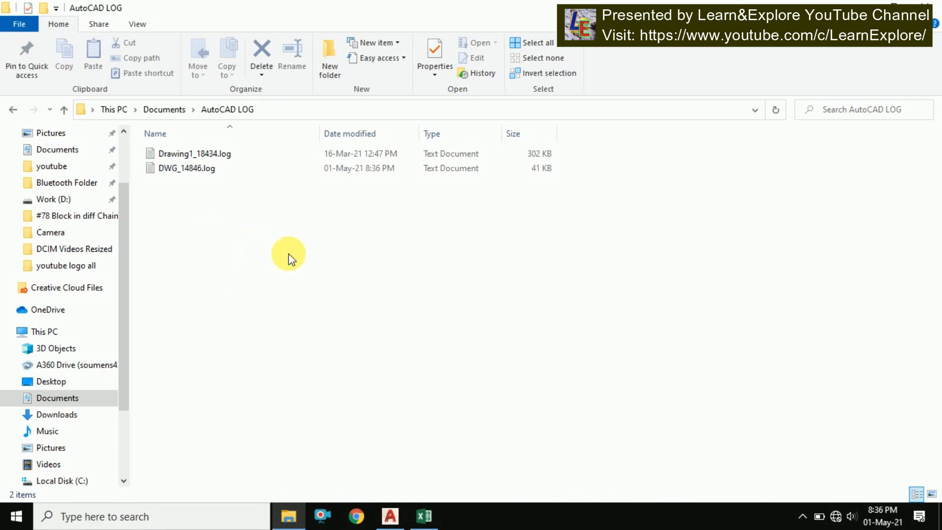
left_click(204, 169)
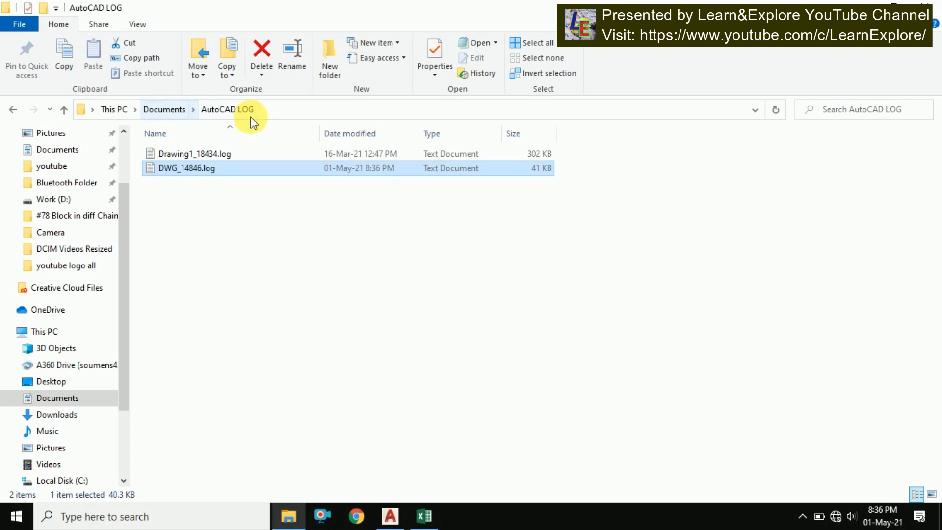
left_click(228, 173)
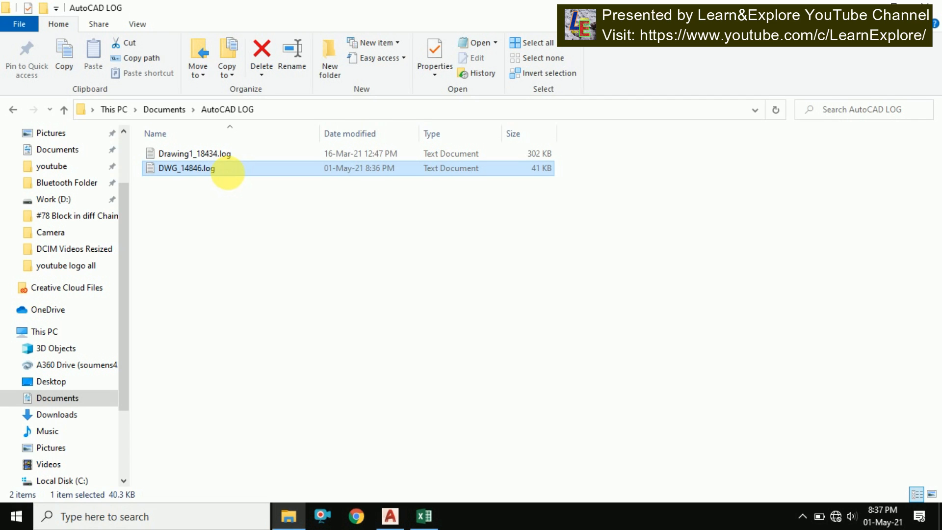
left_click(267, 172)
double_click(267, 172)
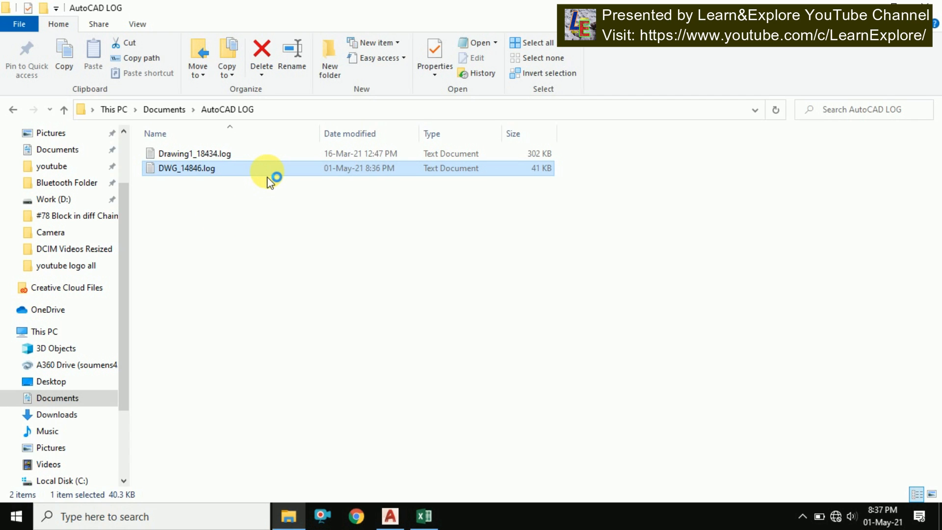
left_click(885, 39)
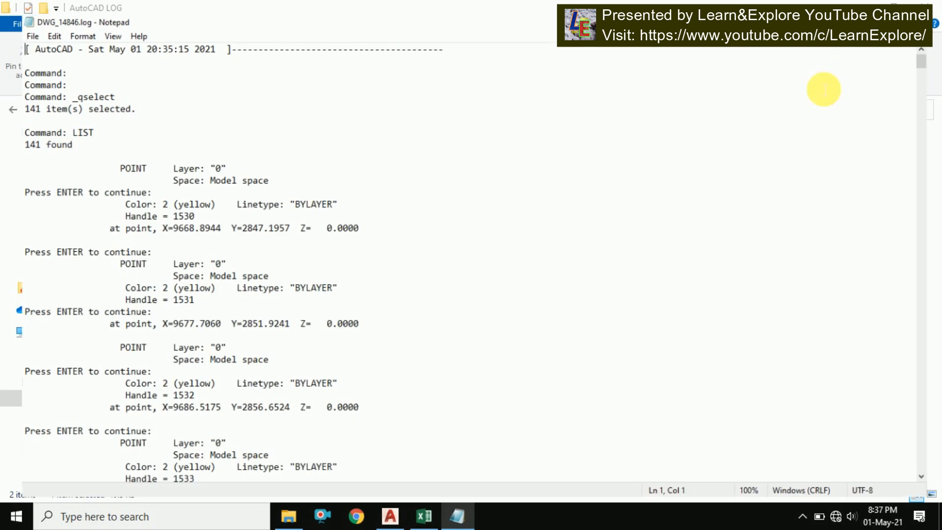
Select all the text of the log file and copy it
scroll(314, 201, "down", 6)
scroll(273, 195, "up", 6)
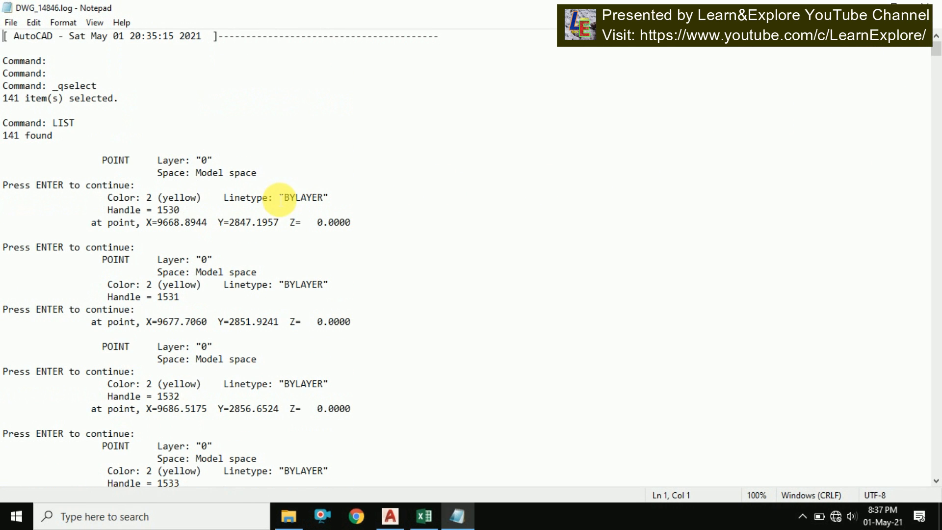
scroll(323, 188, "down", 7)
scroll(323, 188, "down", 14)
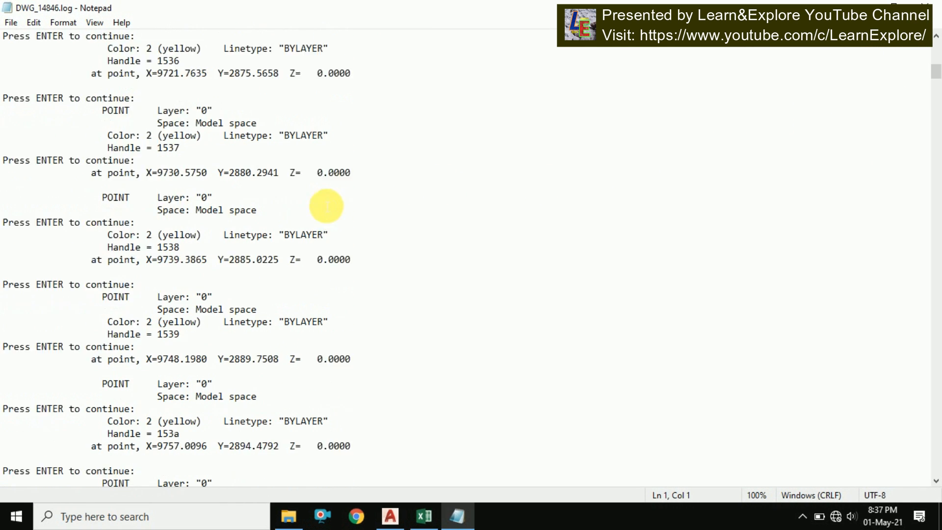
key("ctrl+a")
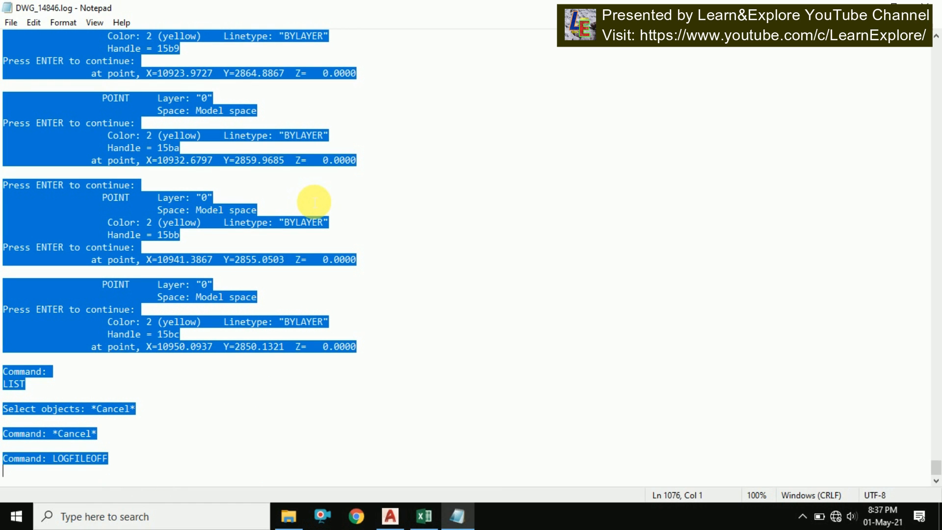
right_click(219, 168)
left_click(270, 213)
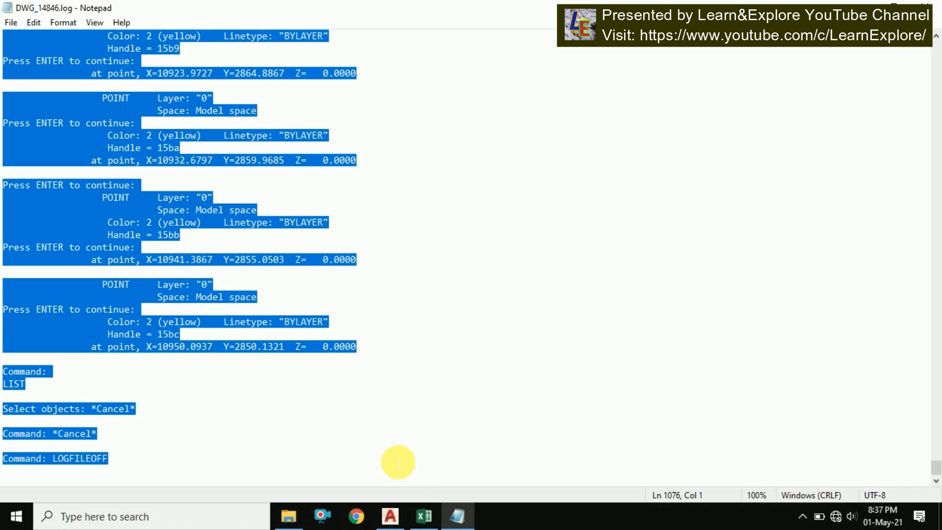
Paste the copied log text into cell A1 of Sheet4 in the Excel workbook
left_click(423, 516)
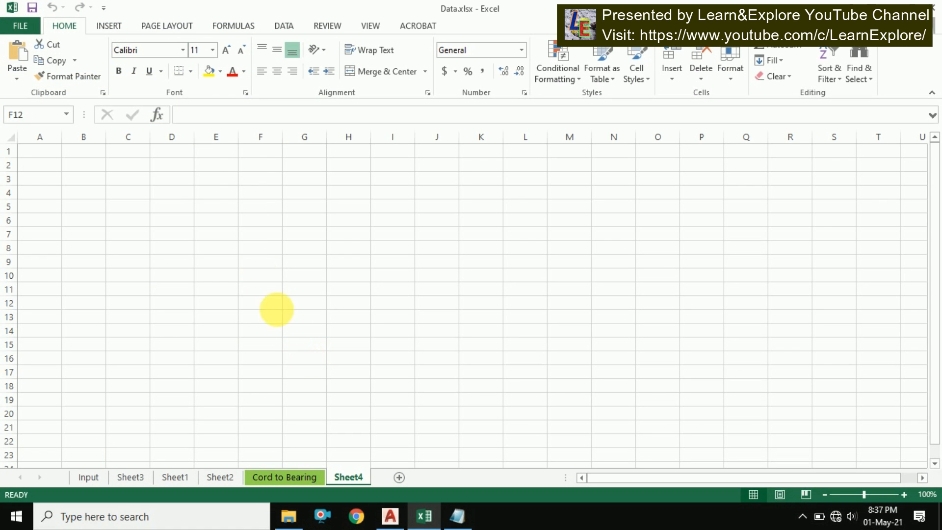
left_click(53, 153)
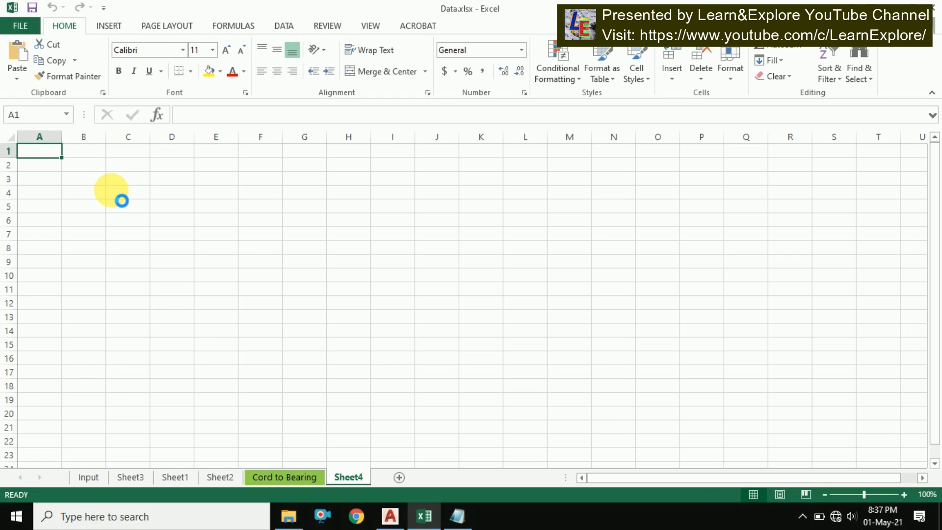
key("ctrl+v")
scroll(162, 271, "down", 10)
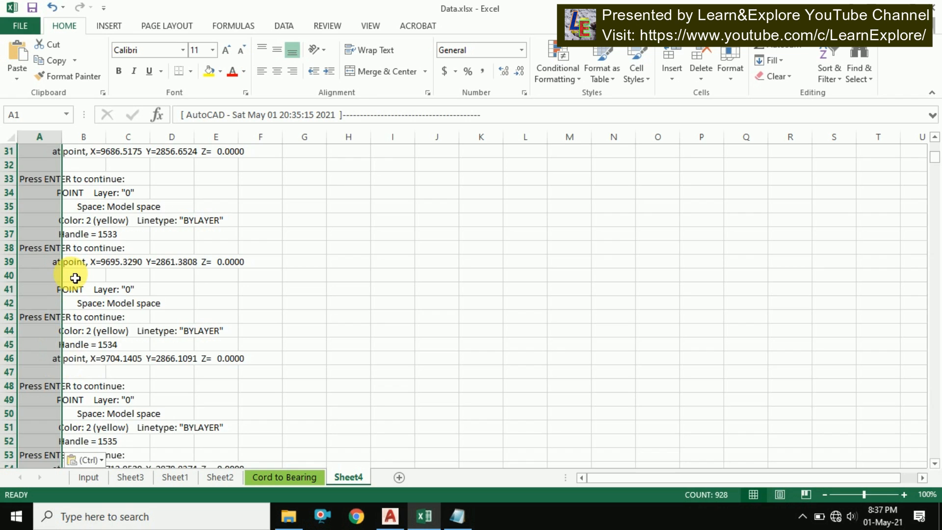
scroll(75, 272, "up", 10)
scroll(74, 314, "down", 2)
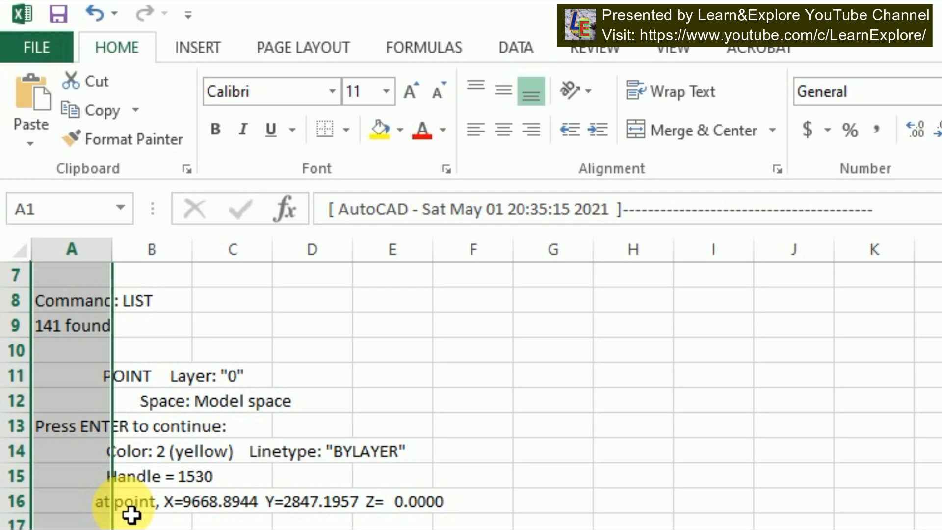
Split column A with Text to Columns, delimited by tab, semicolon, comma, space and =, treating consecutive delimiters as one
left_click(511, 48)
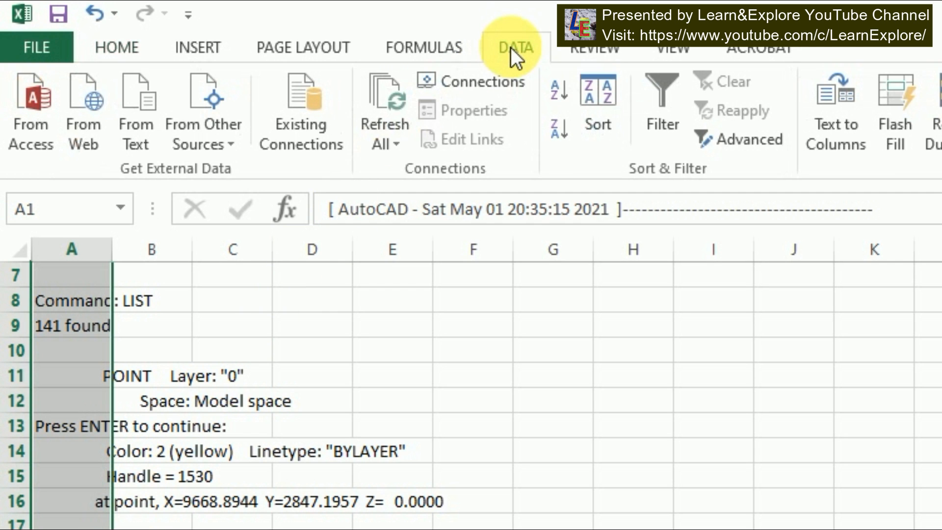
left_click(820, 118)
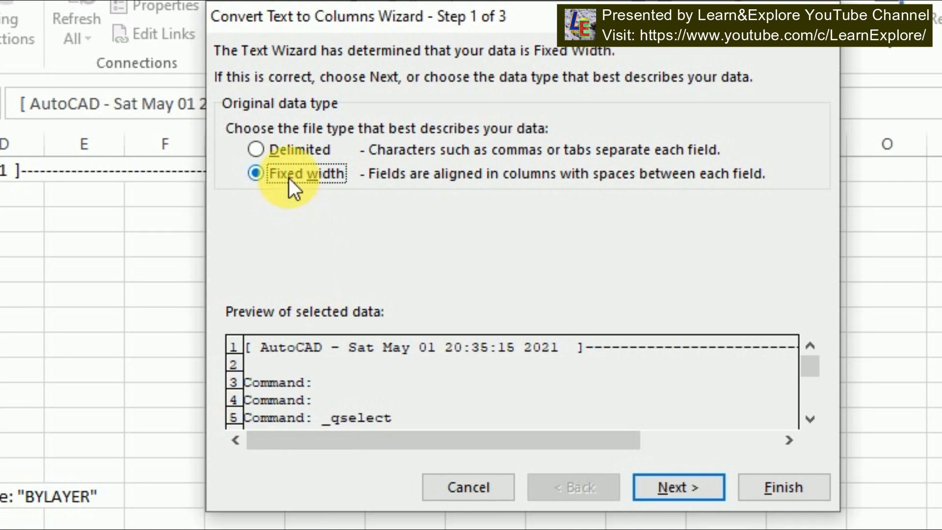
left_click(268, 149)
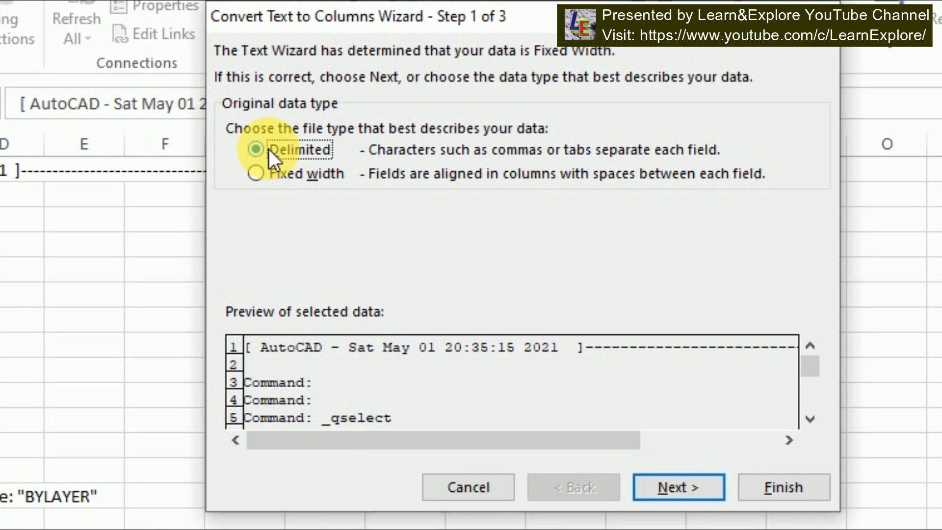
left_click(667, 487)
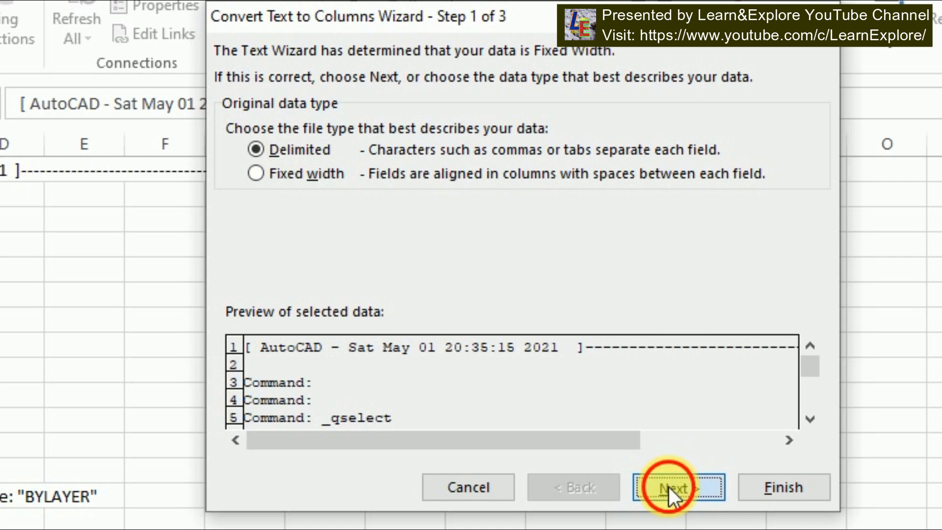
left_click(265, 145)
left_click(260, 170)
left_click(250, 195)
left_click(237, 223)
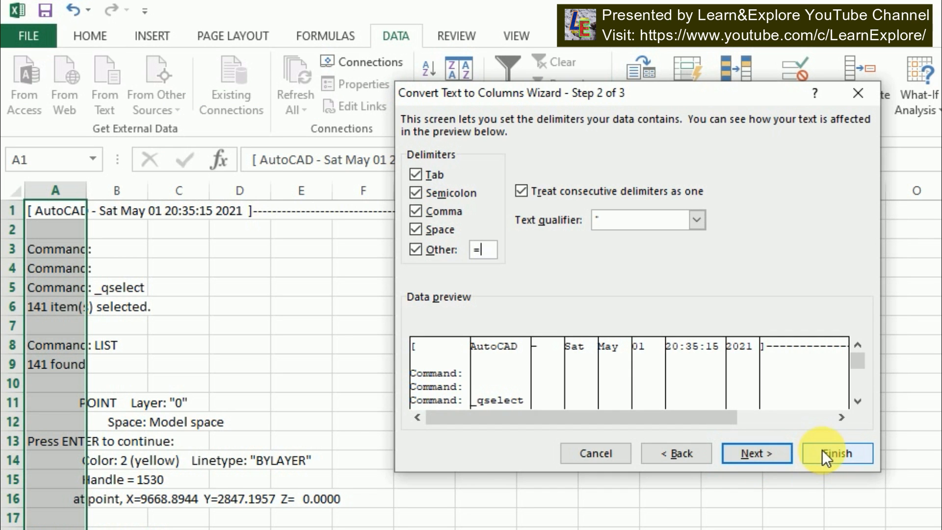
left_click(822, 449)
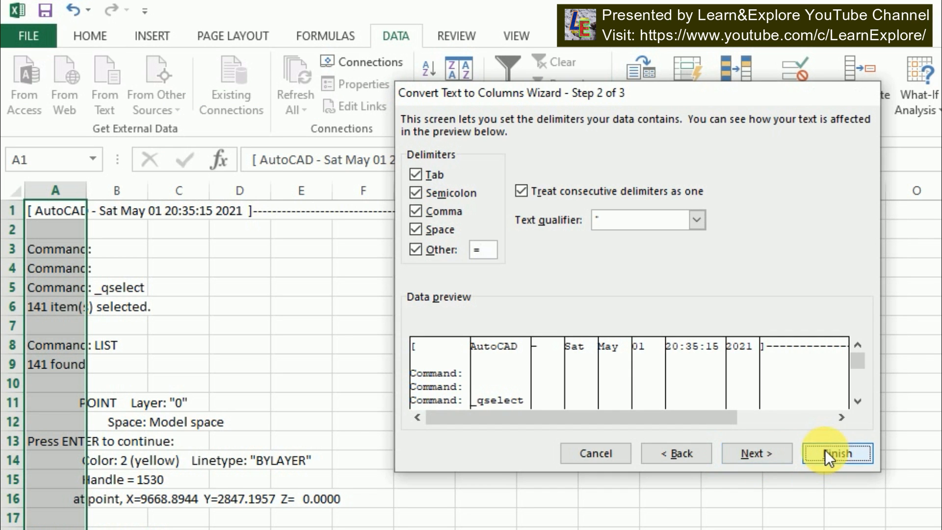
Examine the split rows of listed point data across the worksheet columns
scroll(393, 461, "down", 2)
scroll(394, 461, "down", 1)
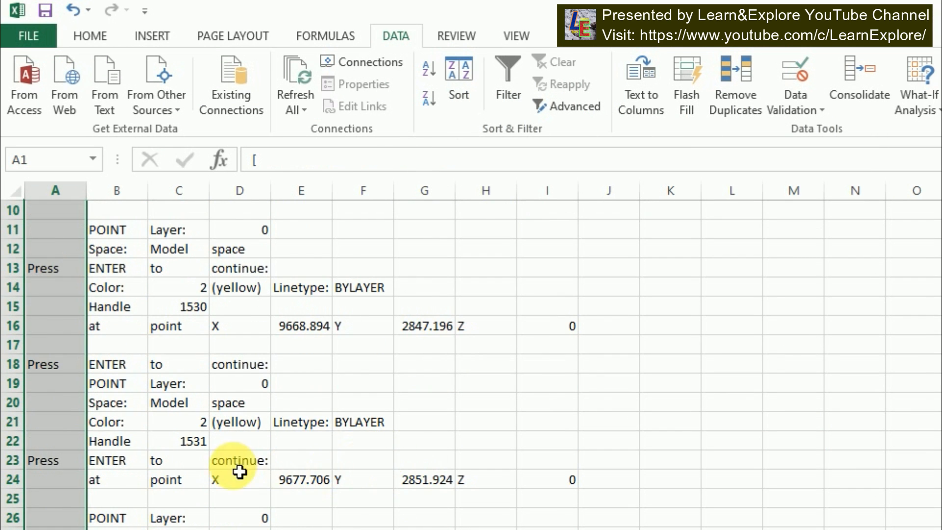
left_click(133, 368)
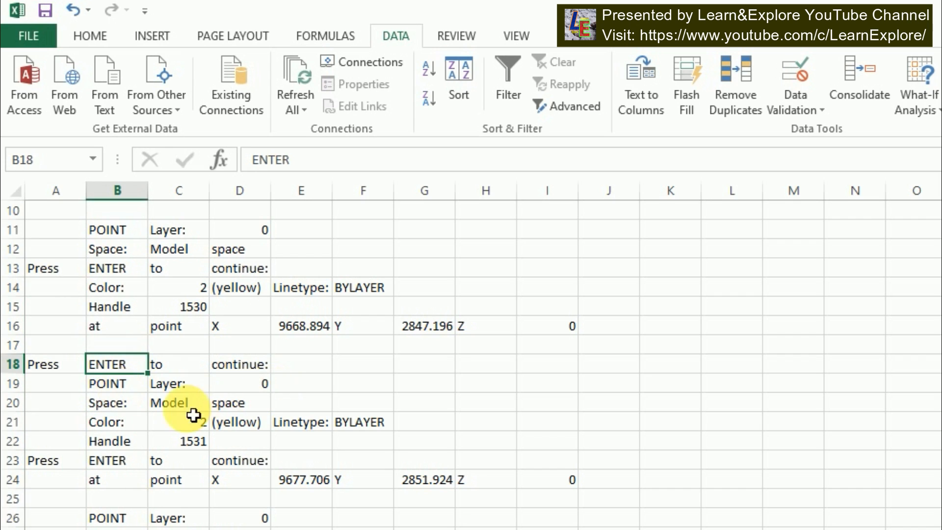
left_click(125, 329)
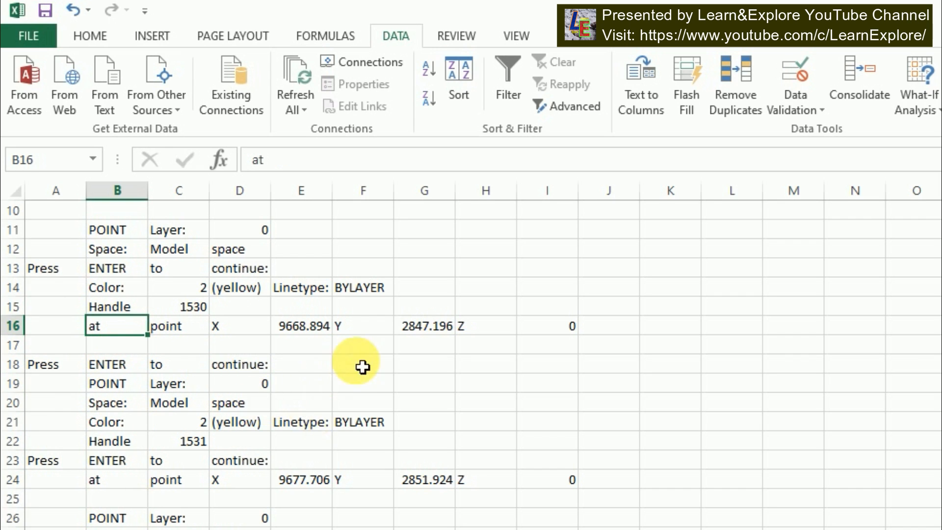
scroll(362, 368, "down", 1)
left_click(308, 276)
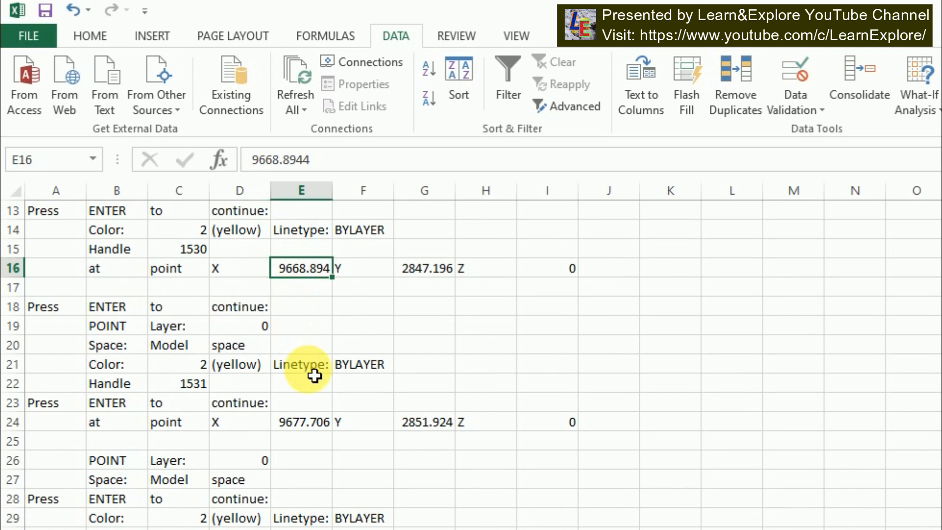
left_click(300, 431)
left_click(109, 430)
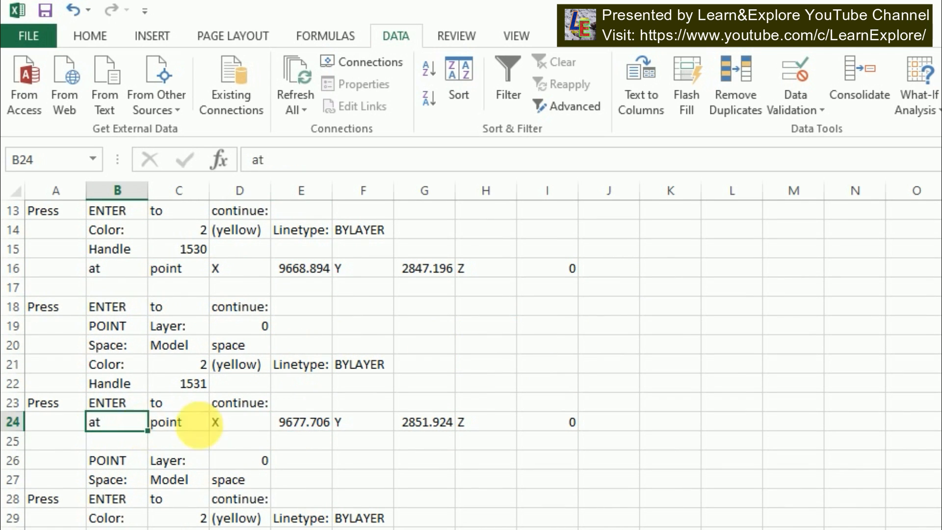
left_click(14, 422)
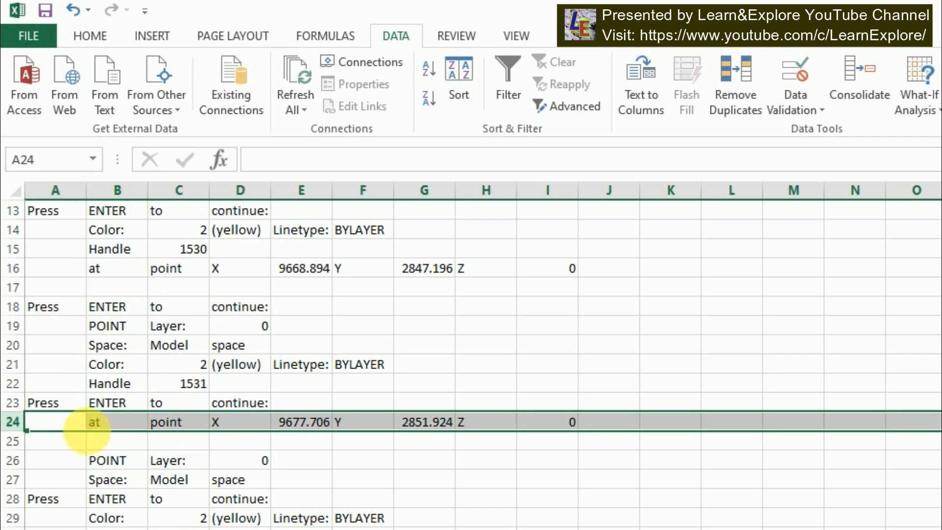
scroll(227, 369, "up", 4)
left_click(134, 382)
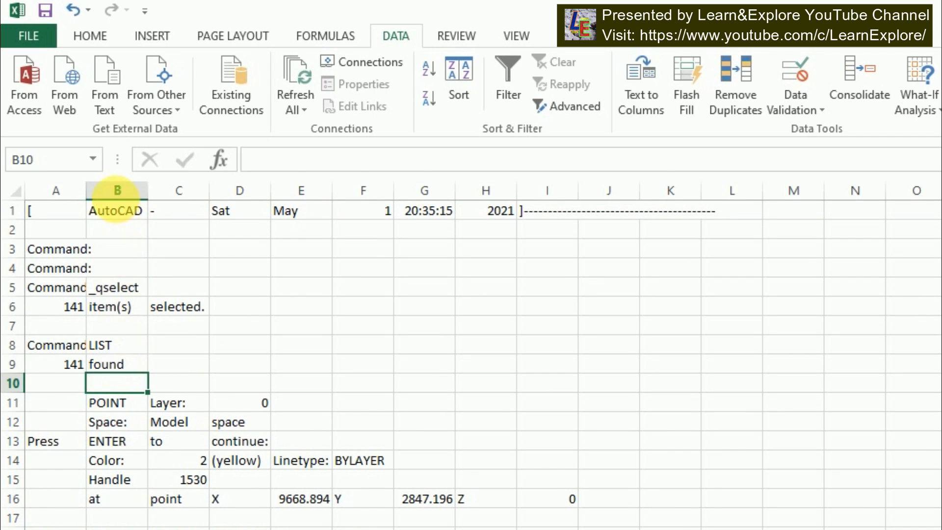
Apply a filter to column B and show only the rows labelled "at"
left_click(117, 192)
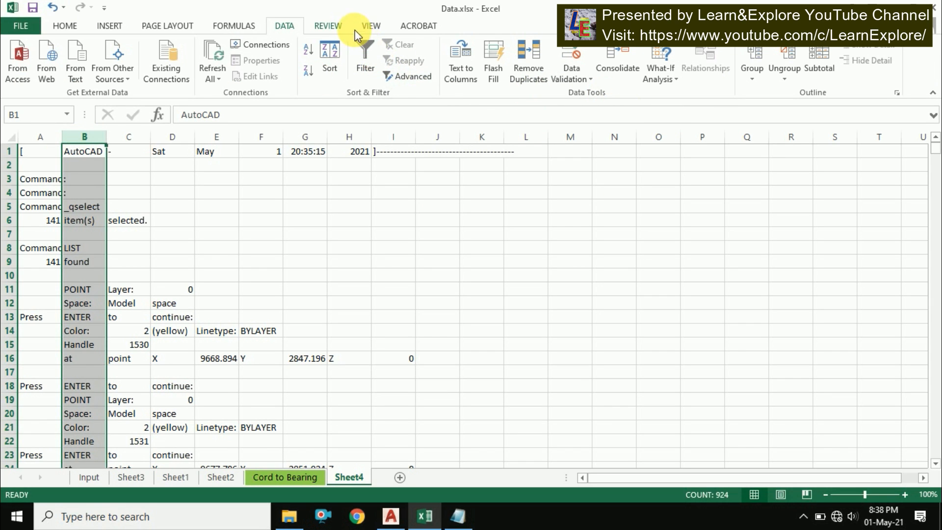
left_click(372, 26)
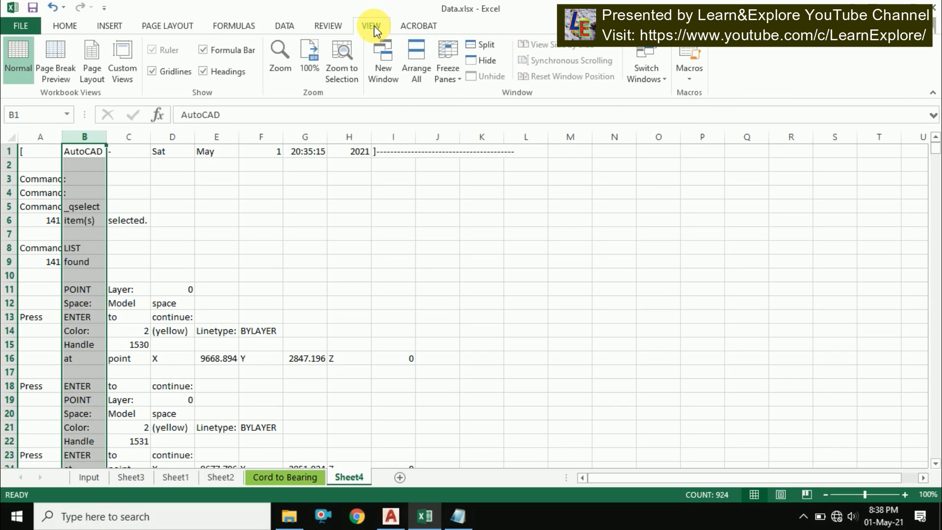
left_click(64, 26)
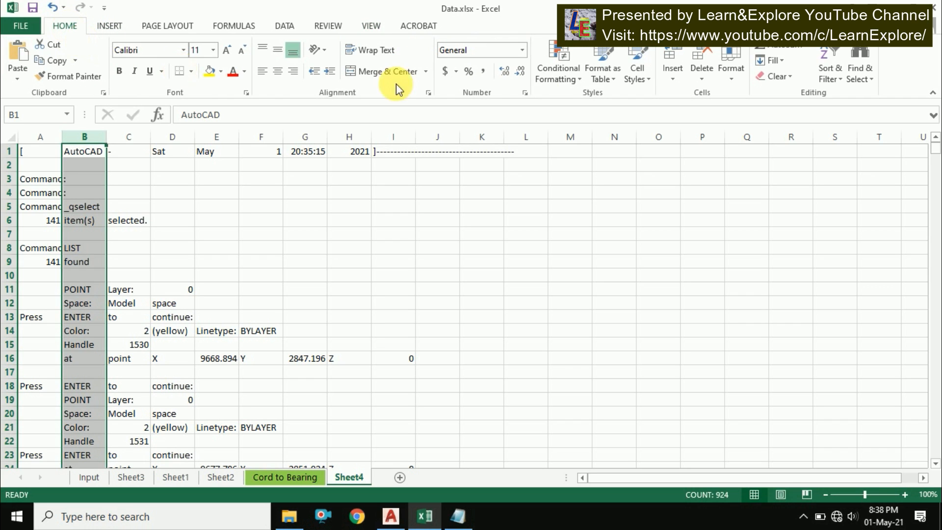
left_click(833, 79)
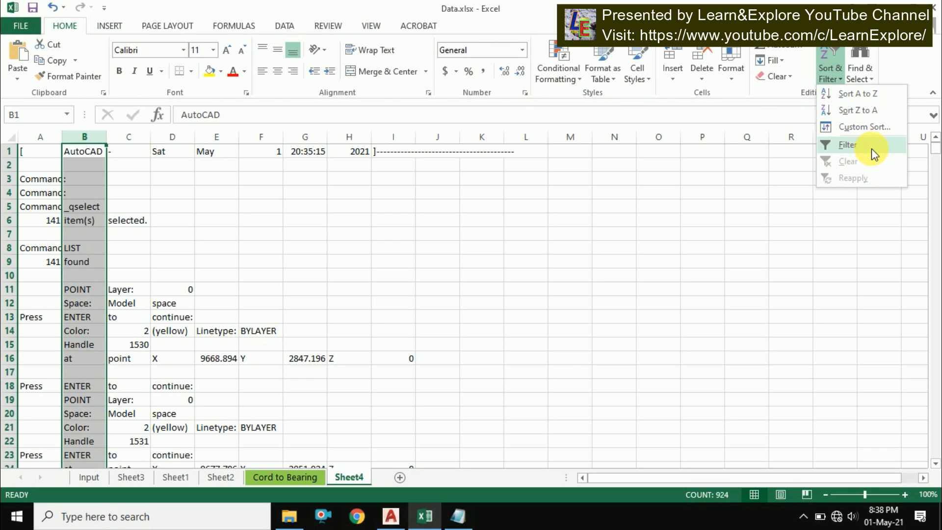
left_click(849, 145)
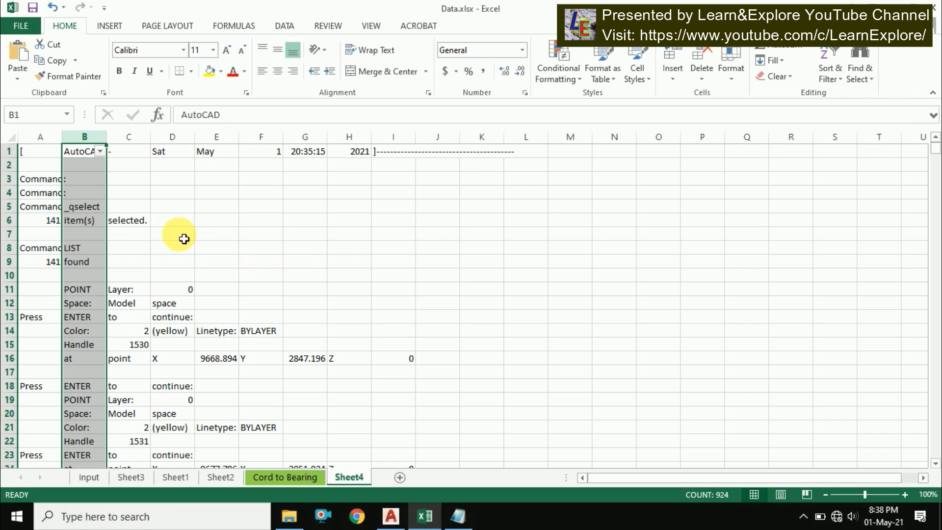
left_click(180, 182)
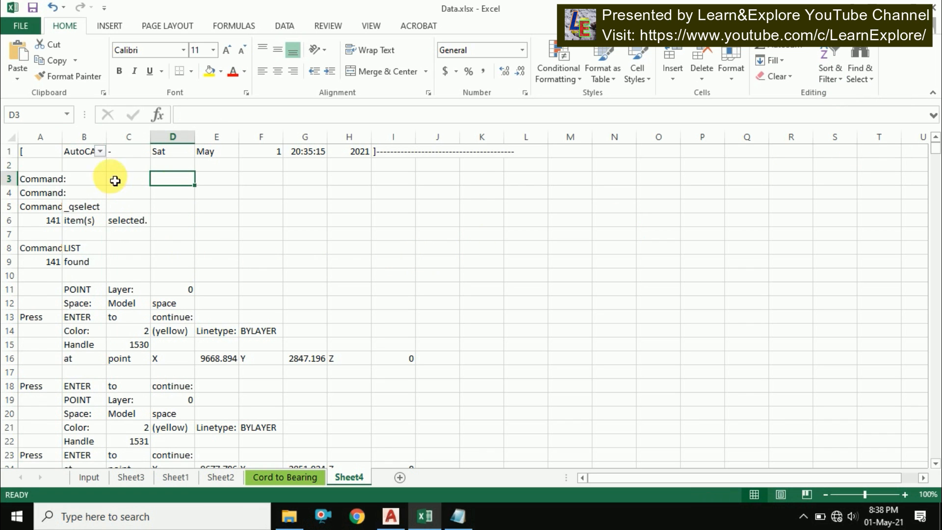
left_click(101, 152)
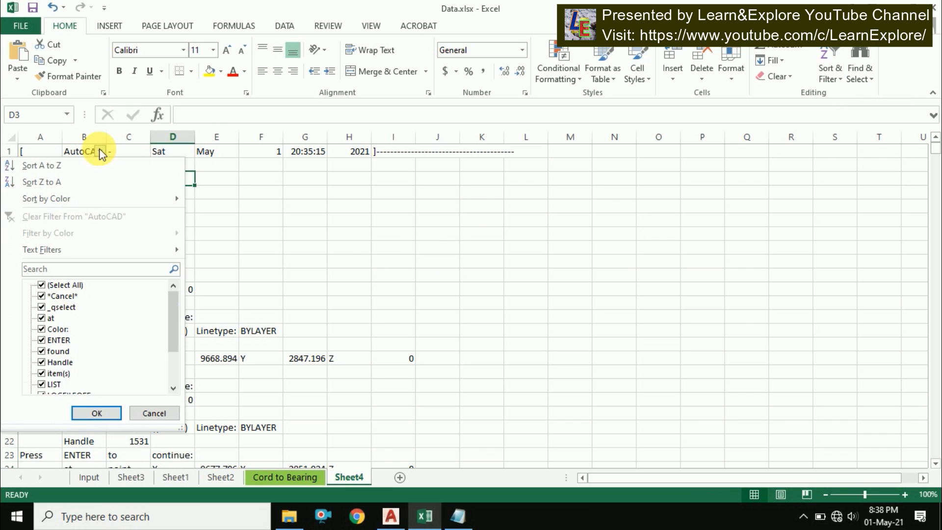
left_click(57, 286)
left_click(43, 317)
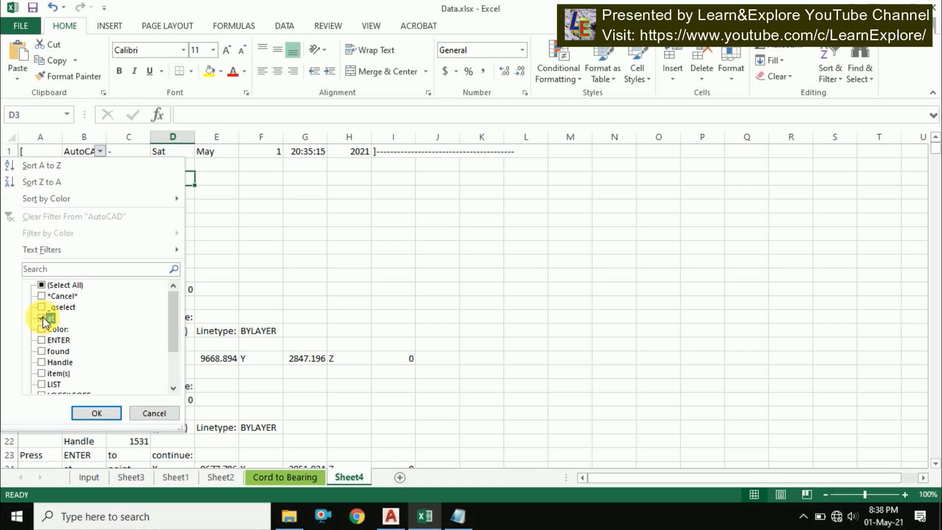
left_click(93, 413)
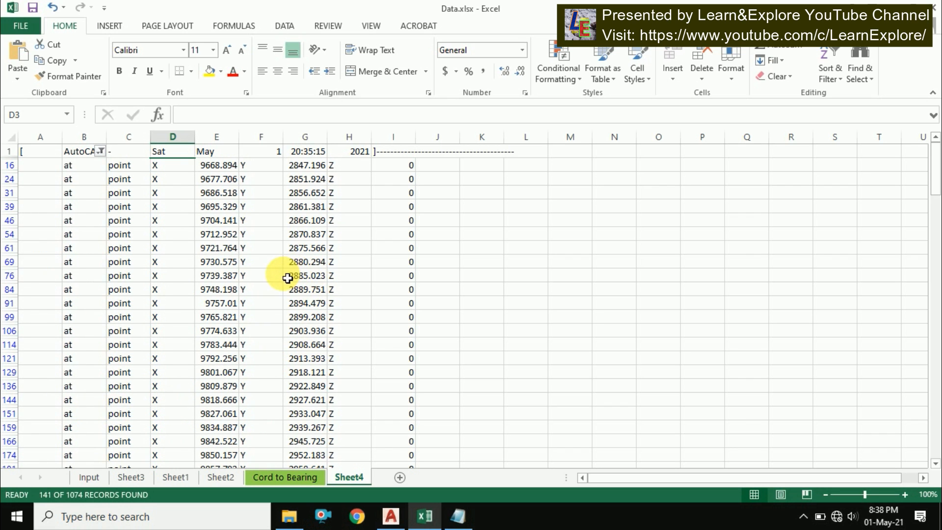
Copy the filtered X and Y coordinate columns E to G of all point rows
left_click(262, 247)
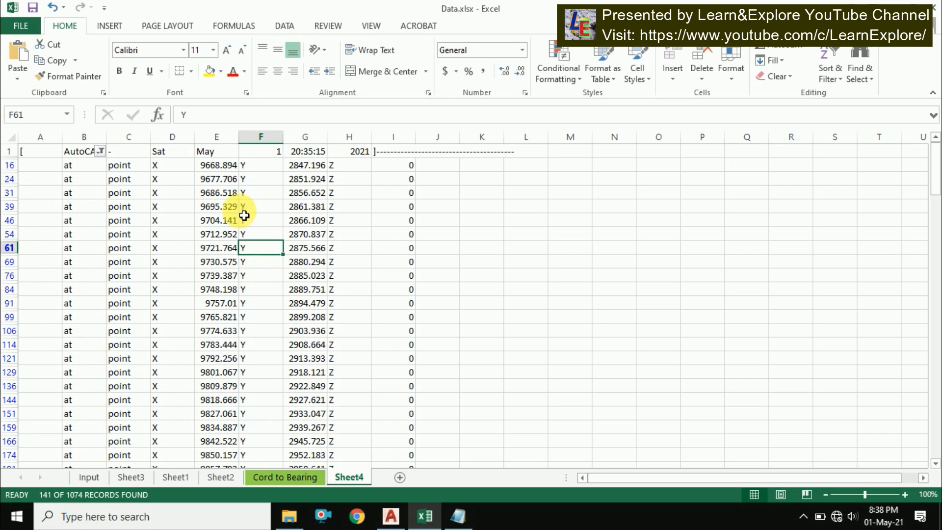
left_click_drag(173, 170, 340, 276)
left_click_drag(213, 170, 323, 240)
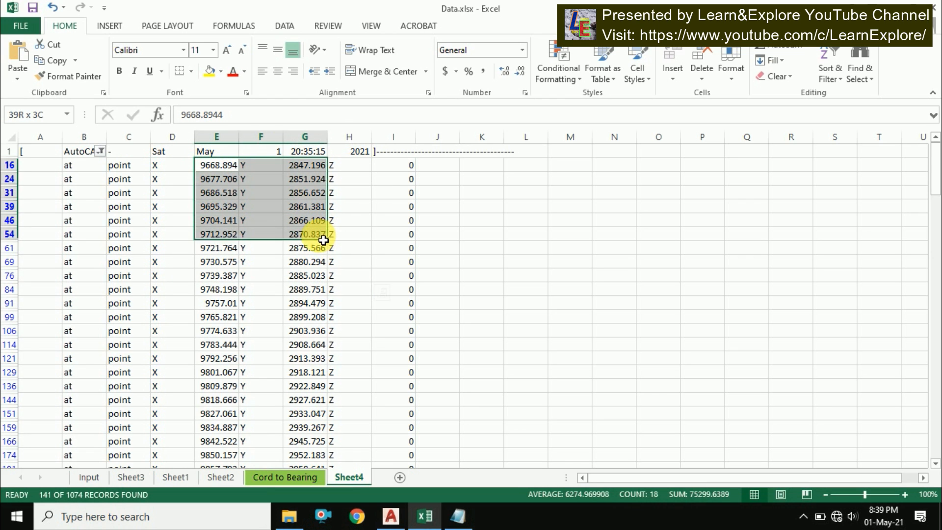
key("ctrl+shift+Down")
scroll(314, 245, "down", 2)
right_click(293, 250)
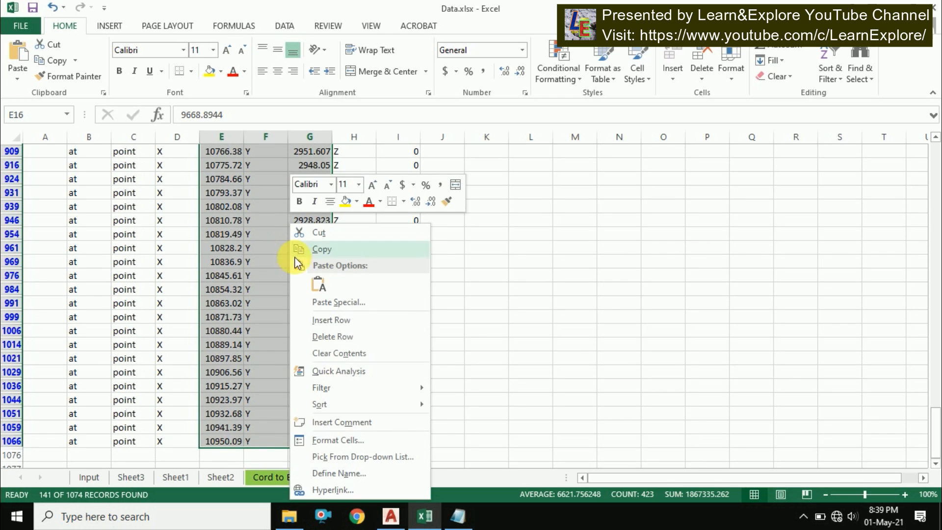
left_click(325, 250)
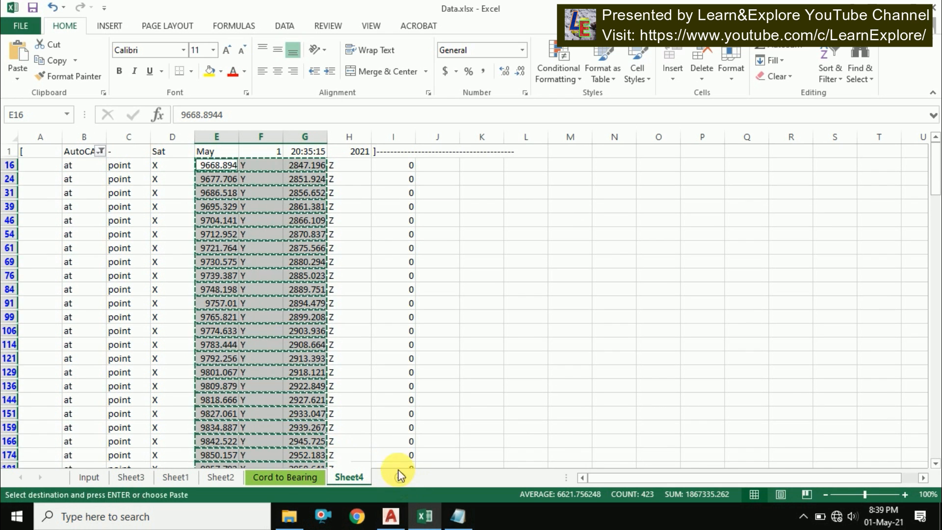
Paste the copied coordinates into cell B2 of a new sheet, Sheet5
left_click(399, 477)
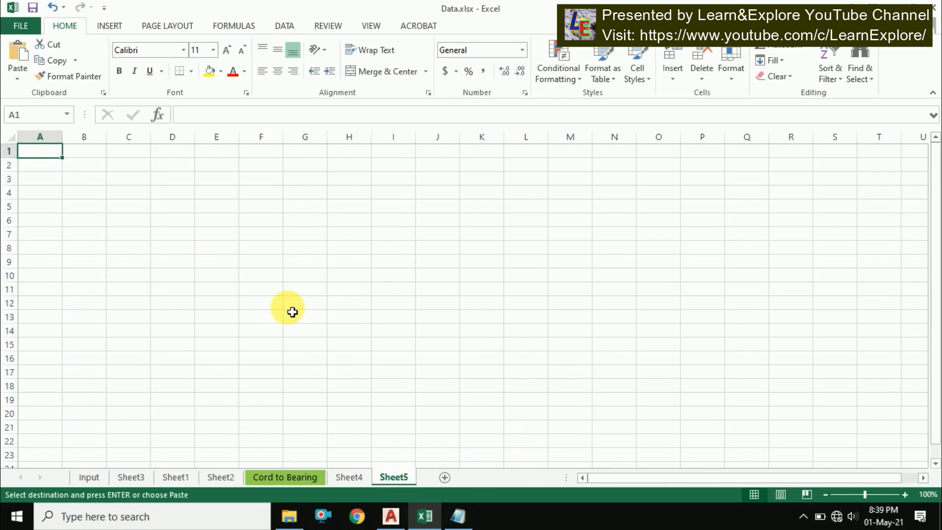
left_click(91, 169)
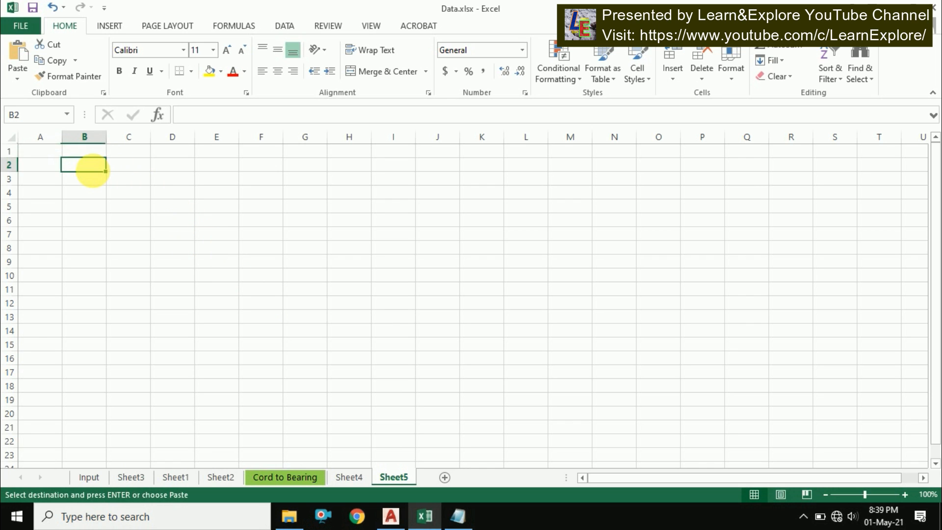
key("ctrl+v")
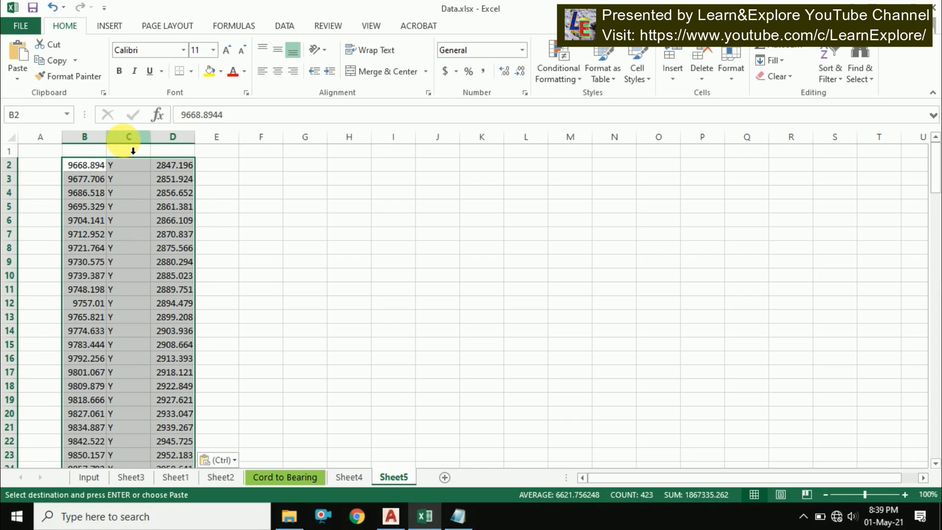
Delete the column of Y labels so the X and Y coordinates sit side by side
left_click(129, 139)
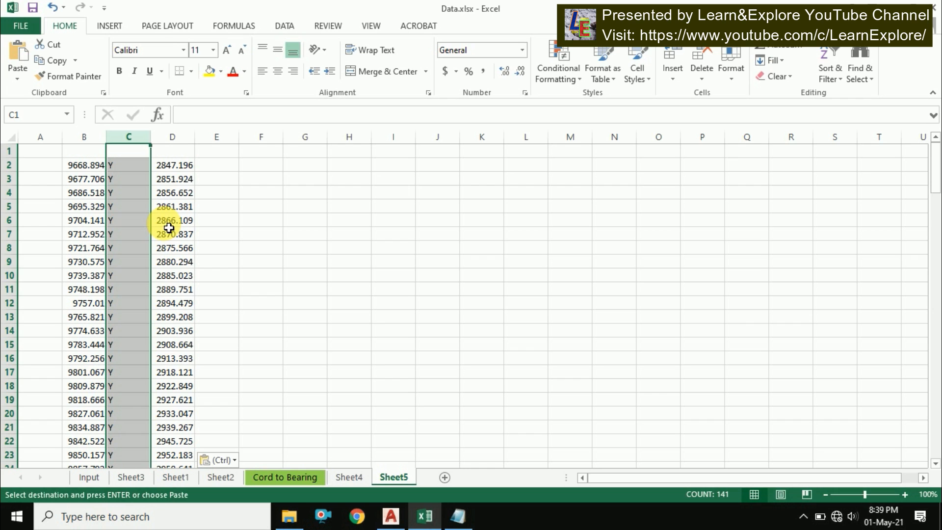
key("Escape")
key("ctrl+minus")
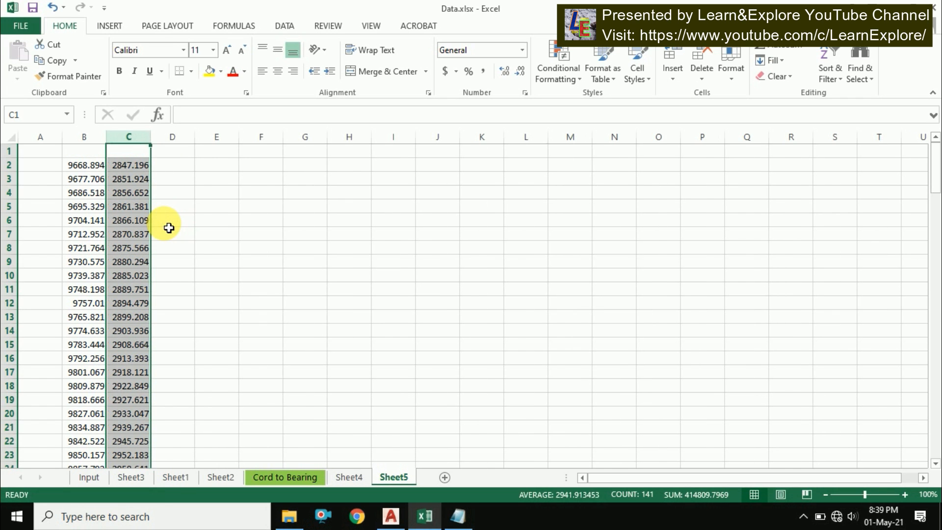
Widen the X and Y coordinate columns to show the full decimal values
left_click(84, 165)
left_click_drag(106, 137, 238, 170)
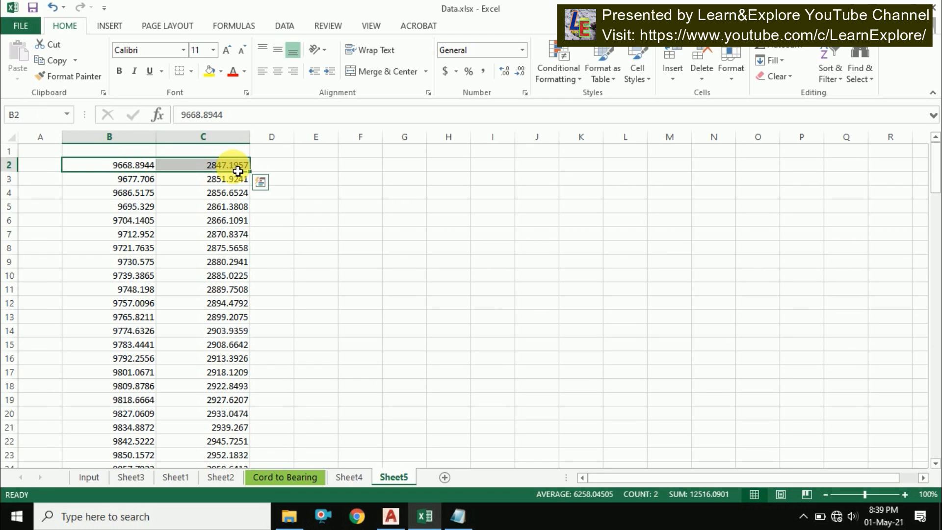
left_click(122, 166)
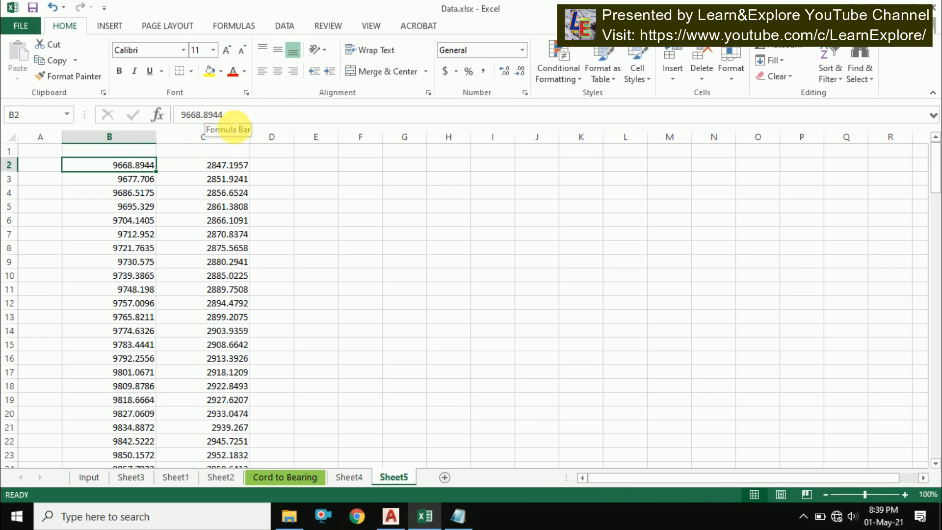
Identify the first point's coordinates with the ID command in AutoCAD and select the reported X and Y text
left_click(390, 516)
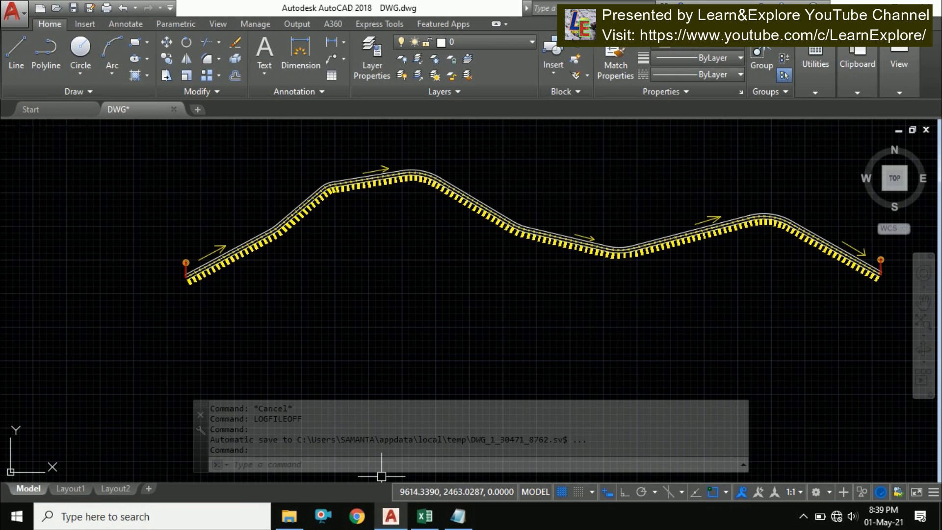
scroll(202, 272, "up", 8)
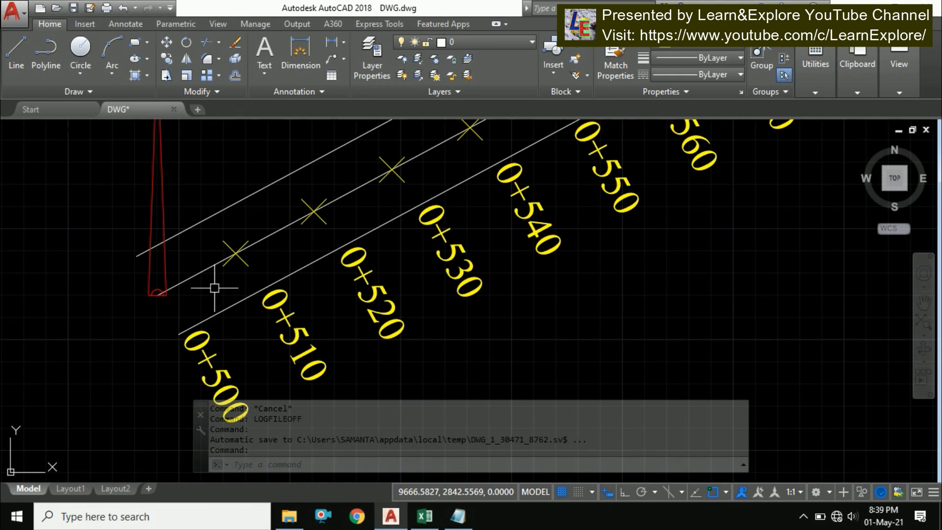
left_click(235, 252)
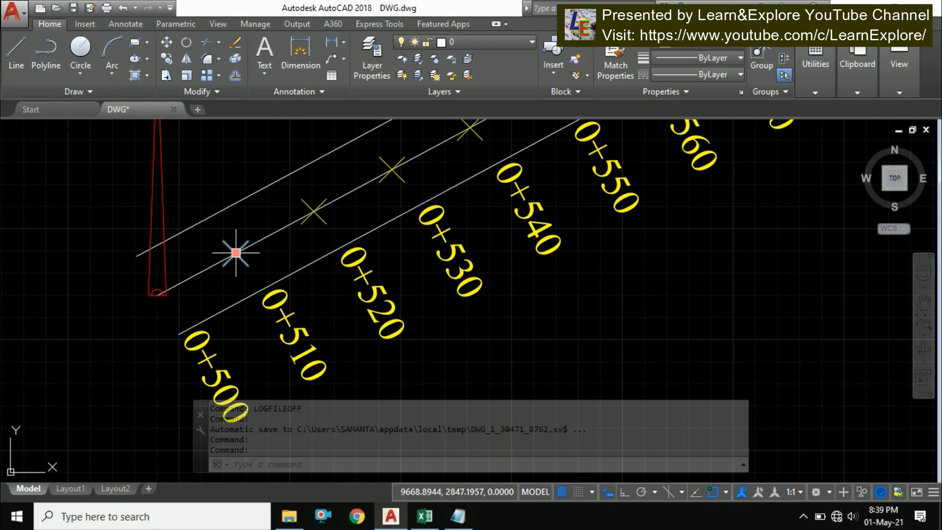
key("Escape")
type("ID")
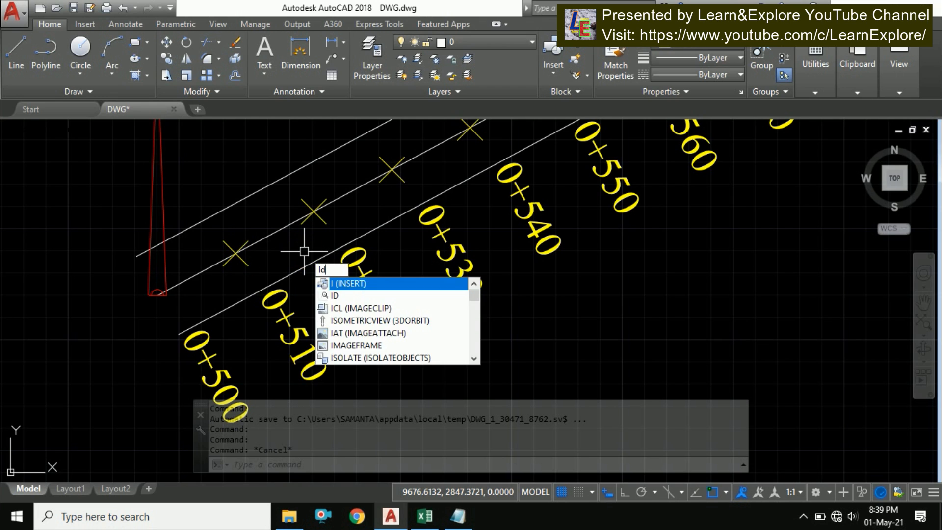
key("Return")
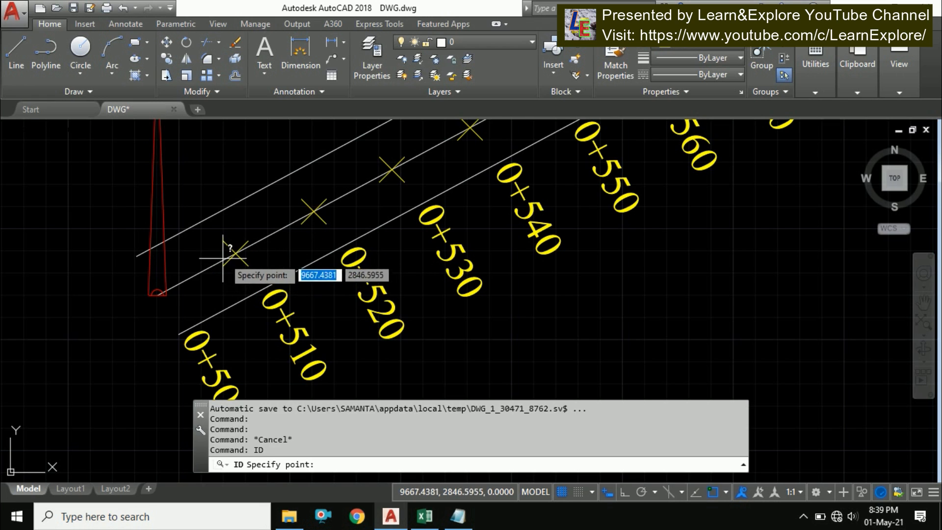
left_click(235, 252)
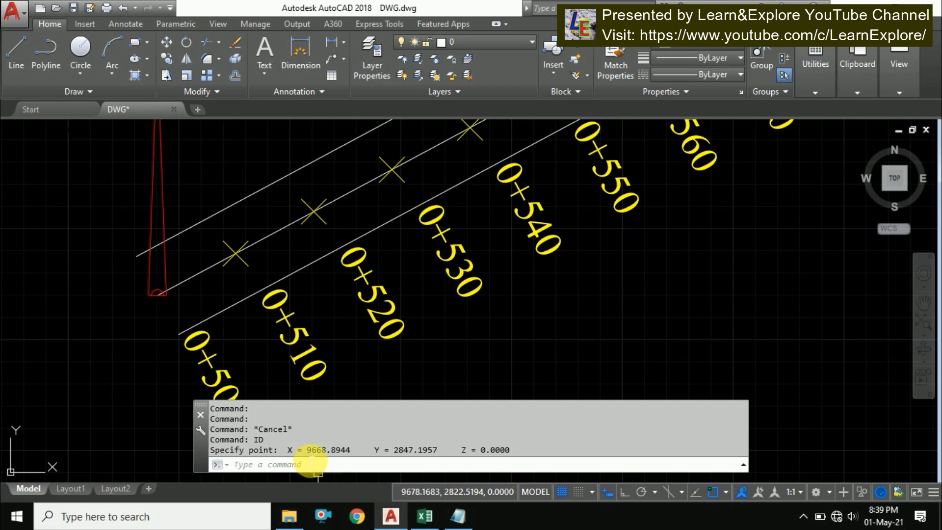
left_click_drag(289, 449, 442, 450)
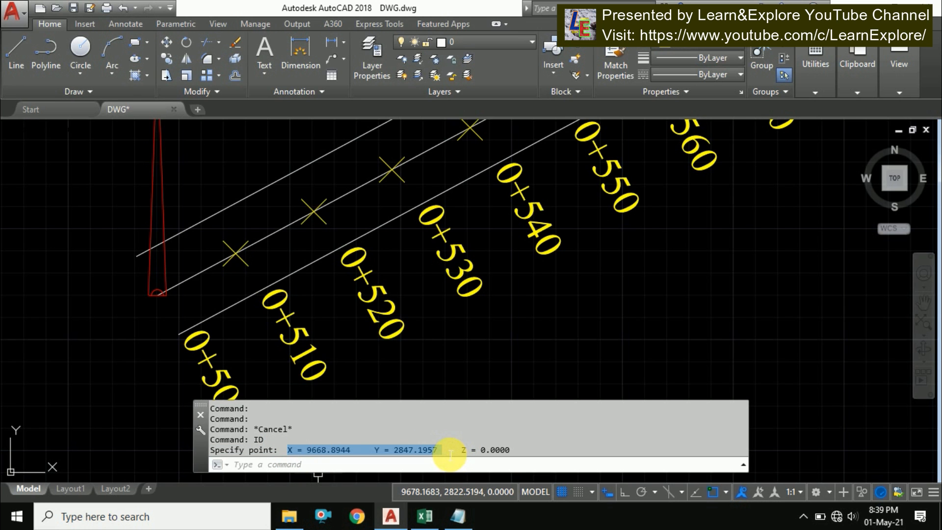
Paste the ID coordinate output into cell D2 of Sheet5
left_click(424, 515)
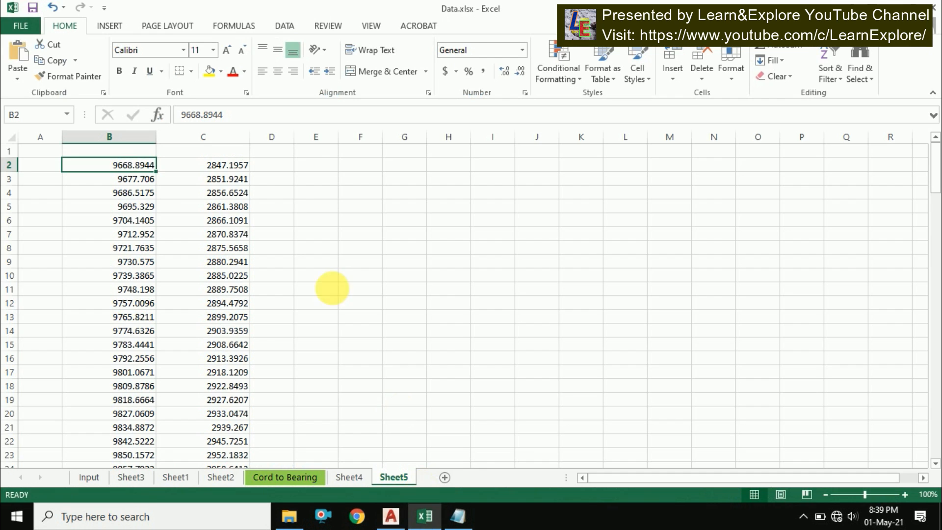
left_click(280, 169)
key("ctrl+v")
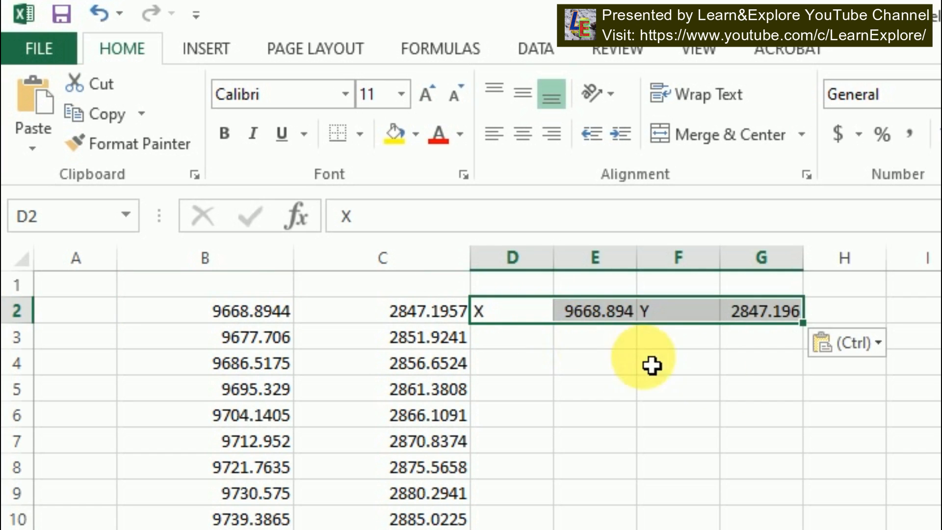
Widen column G to show the full pasted Y coordinate and compare it with the first coordinate row
left_click(355, 192)
left_click(456, 310)
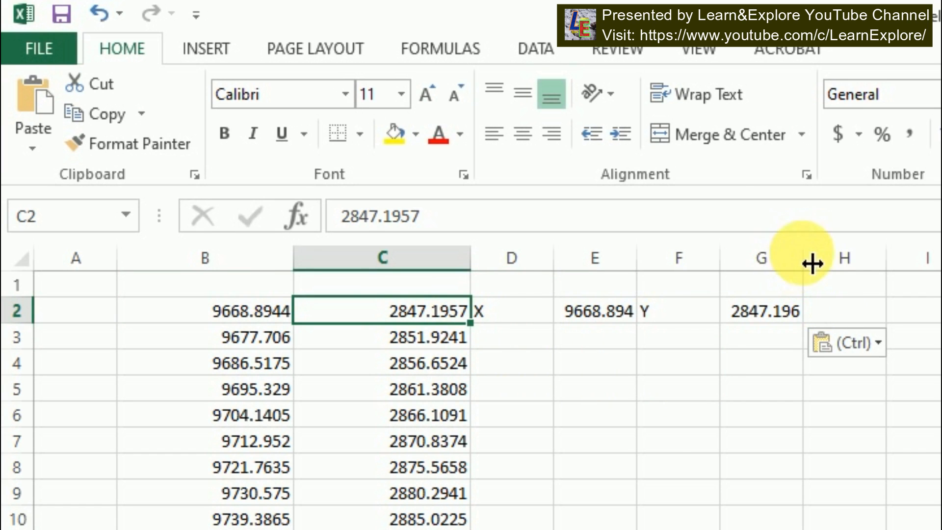
left_click_drag(804, 260, 843, 260)
left_click(746, 353)
left_click(412, 314)
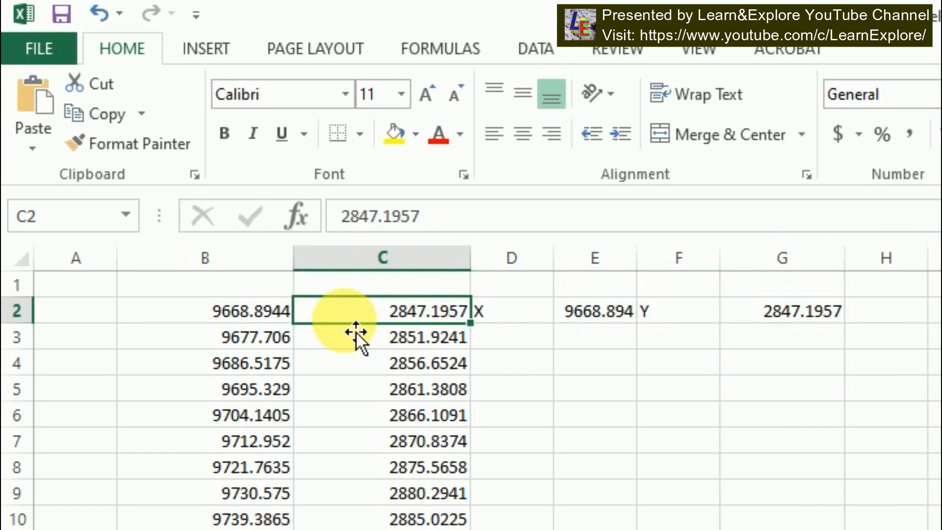
left_click_drag(277, 319, 403, 336)
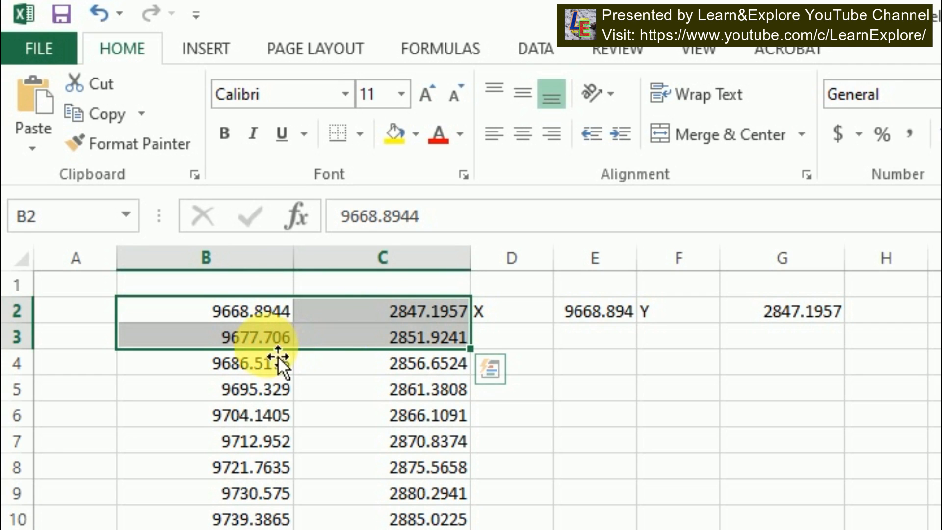
left_click(265, 309)
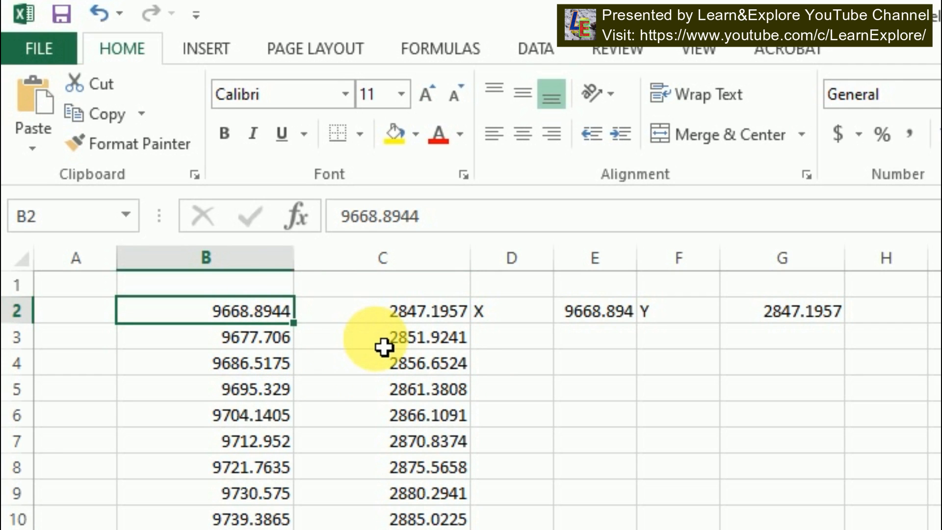
Enter chainage 510 in cell A2 after checking the matching station label in the drawing
left_click(84, 315)
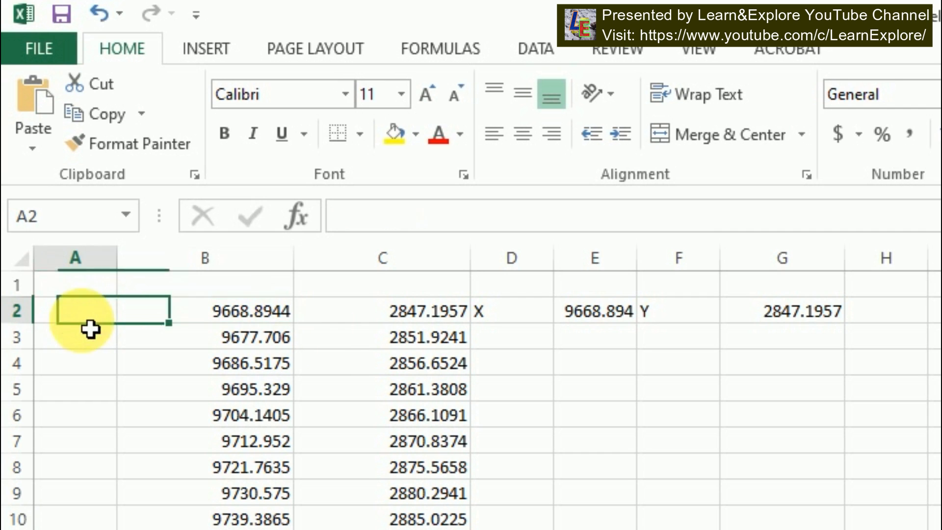
type("5")
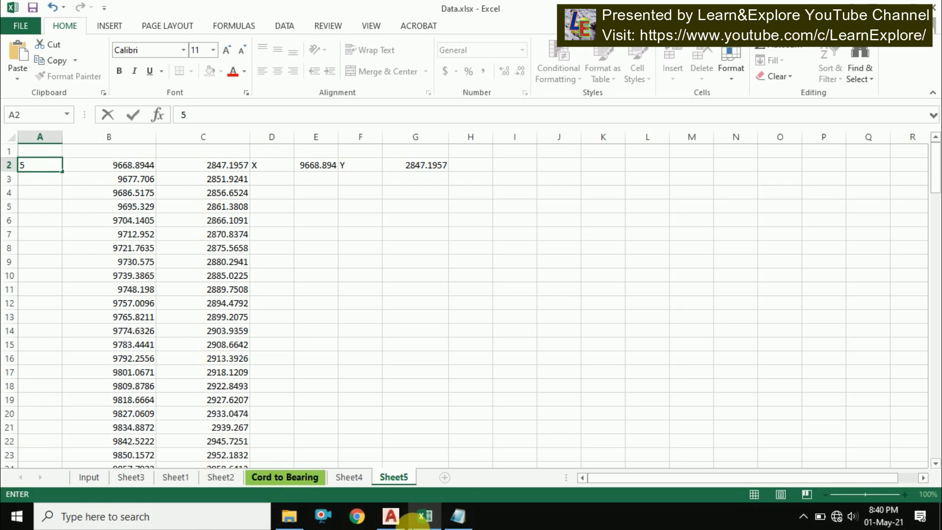
left_click(391, 515)
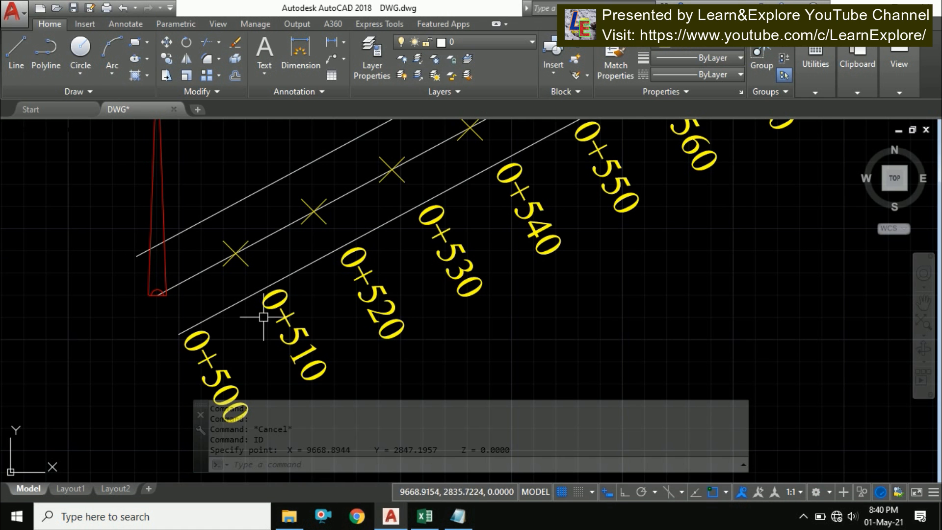
scroll(343, 273, "up", 4)
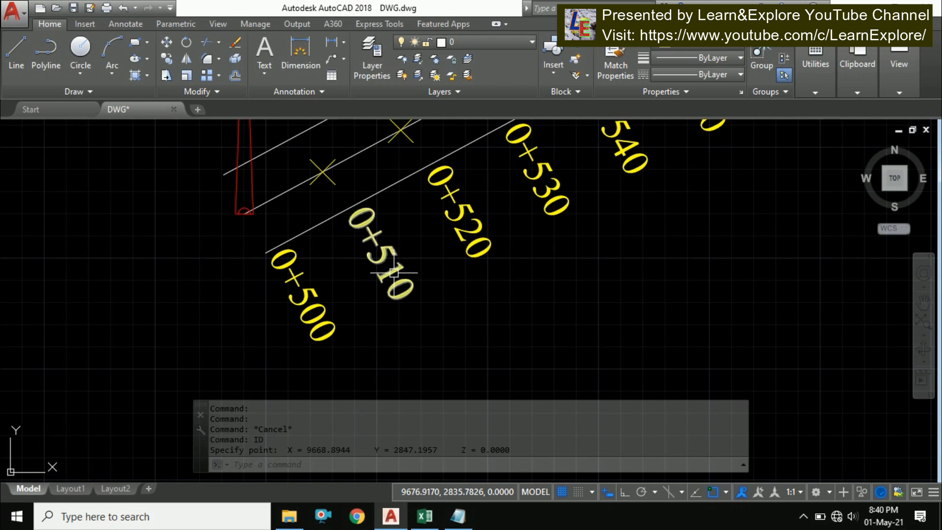
left_click(425, 516)
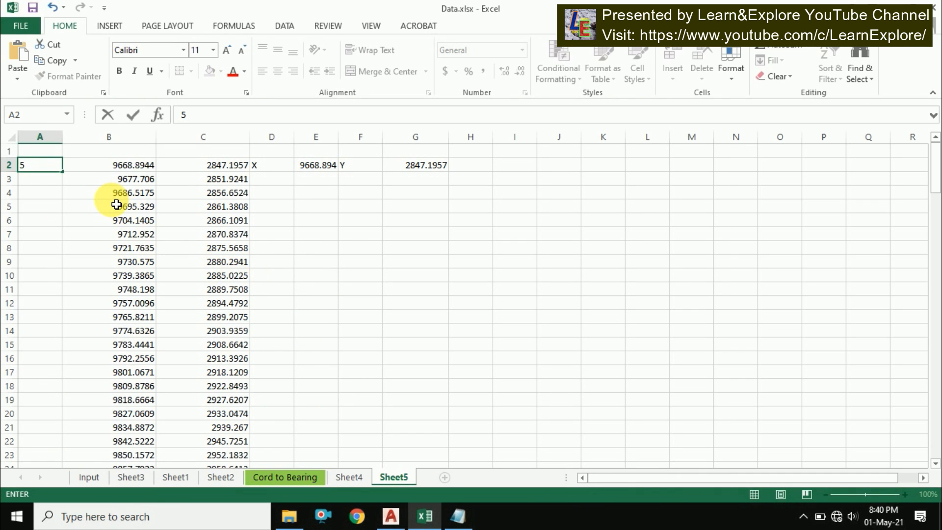
key("Return")
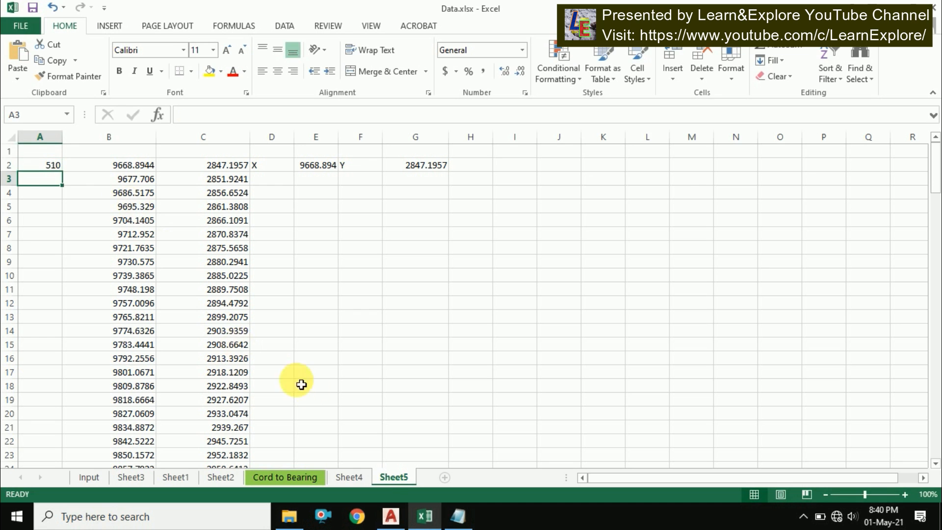
Identify the road start point's coordinates with the ID command and select the reported coordinate text
left_click(391, 516)
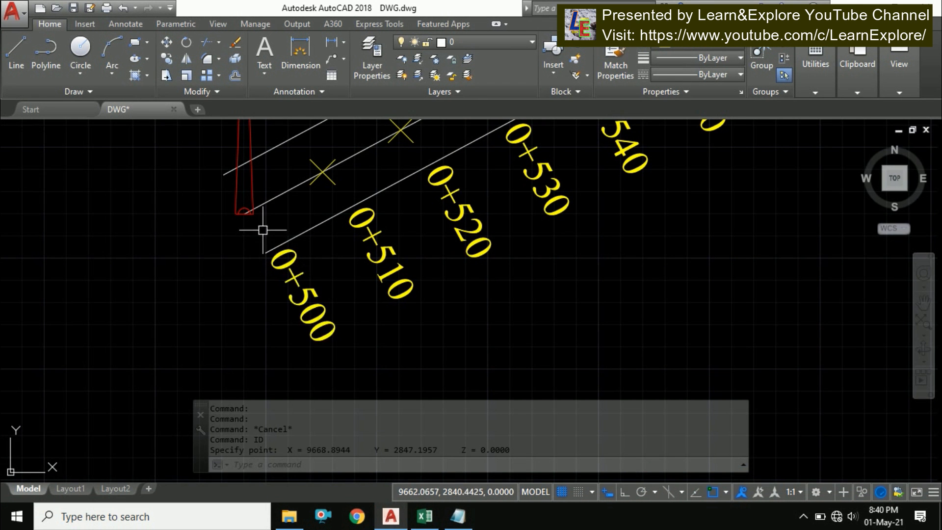
scroll(263, 230, "up", 3)
scroll(275, 247, "down", 3)
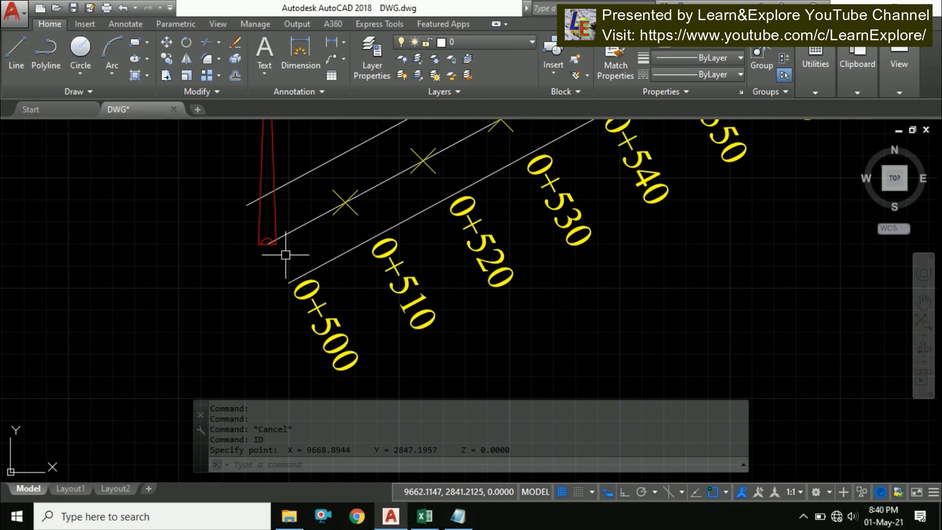
type("ID")
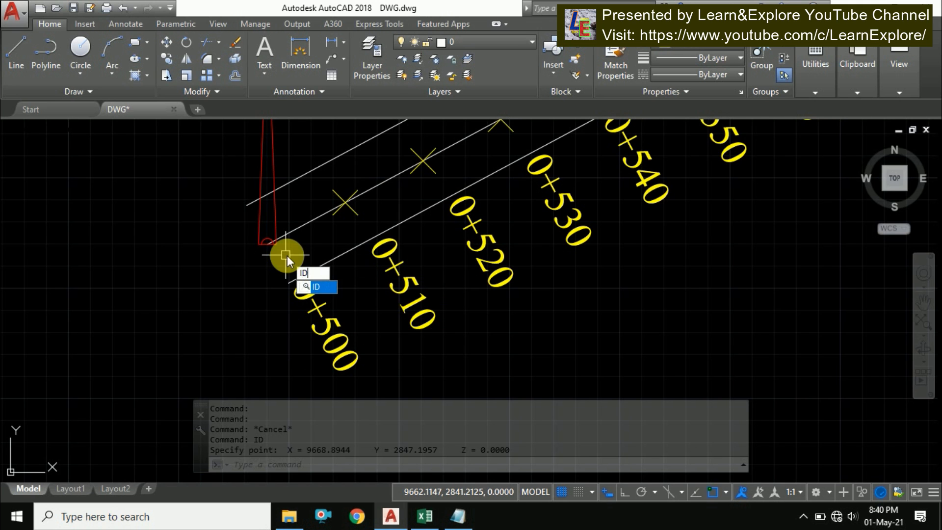
key("Return")
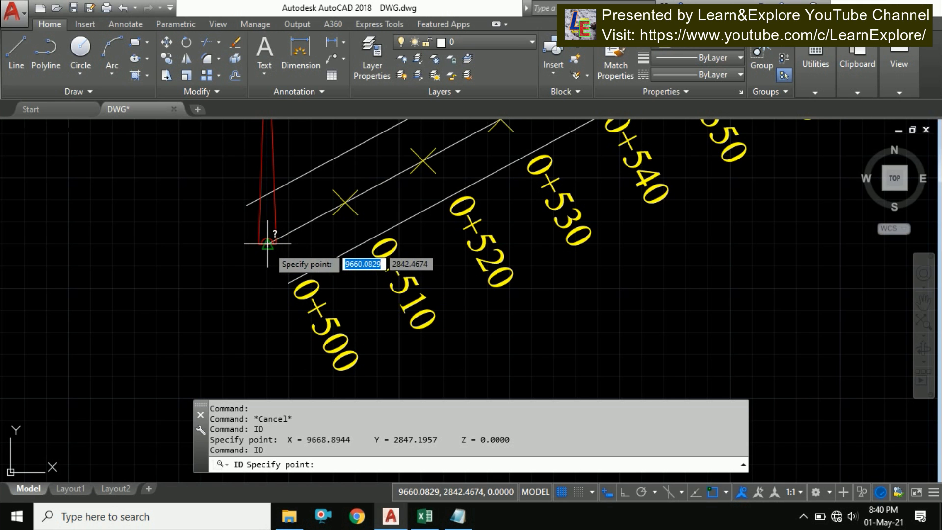
scroll(255, 243, "up", 5)
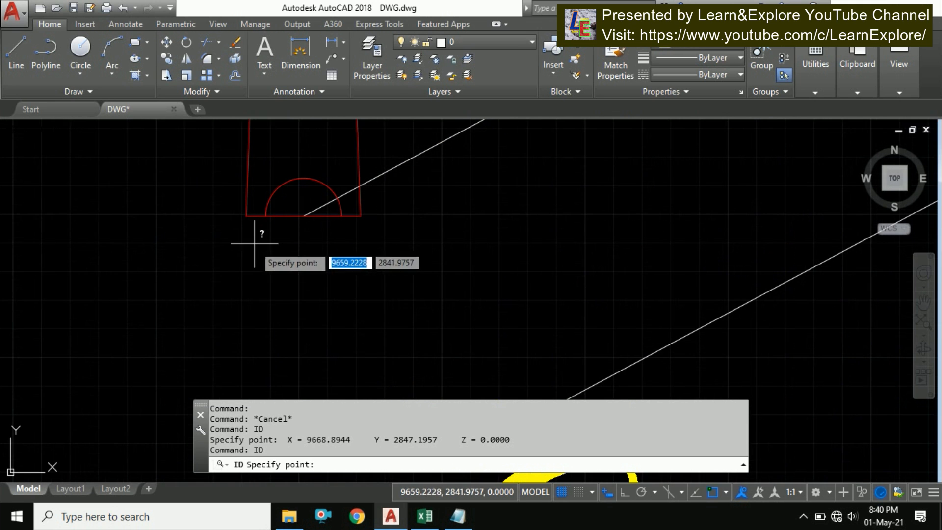
left_click(303, 214)
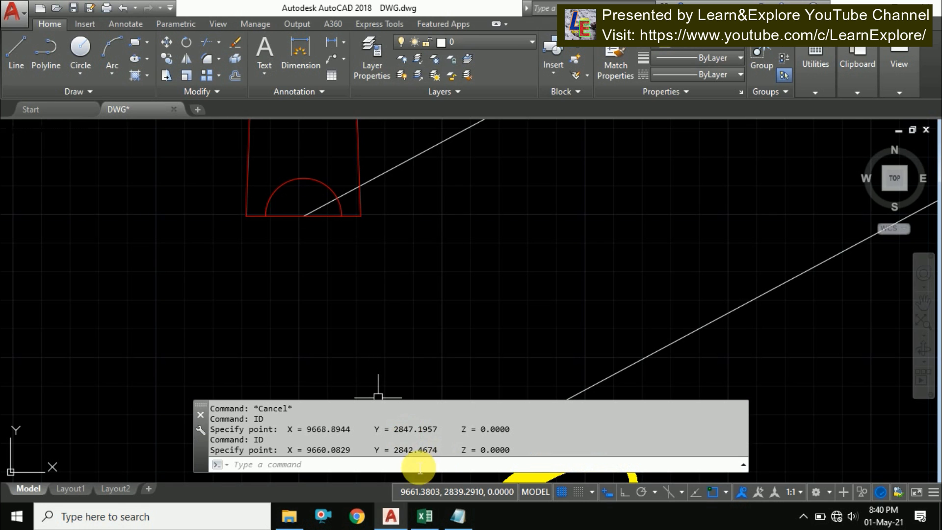
left_click_drag(518, 451, 267, 452)
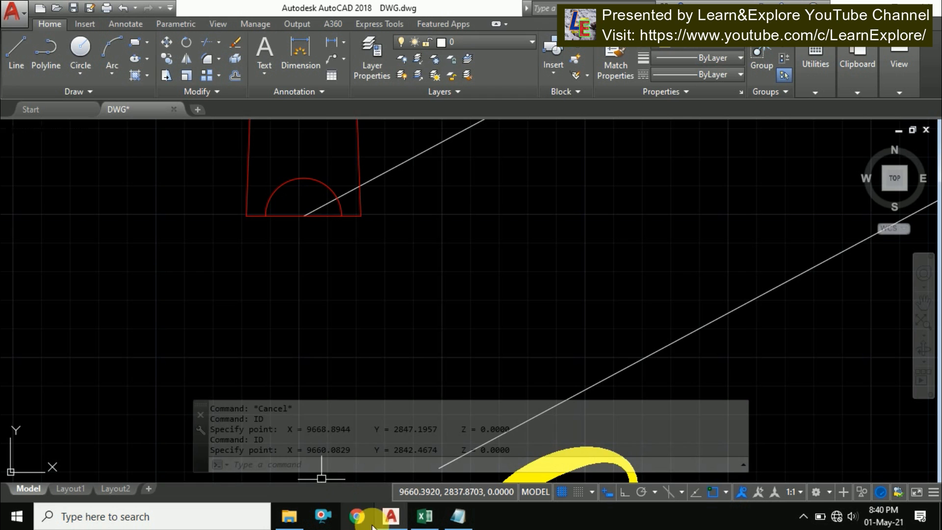
Paste the ID coordinate output into row 1 of Sheet5, starting at B1
left_click(425, 516)
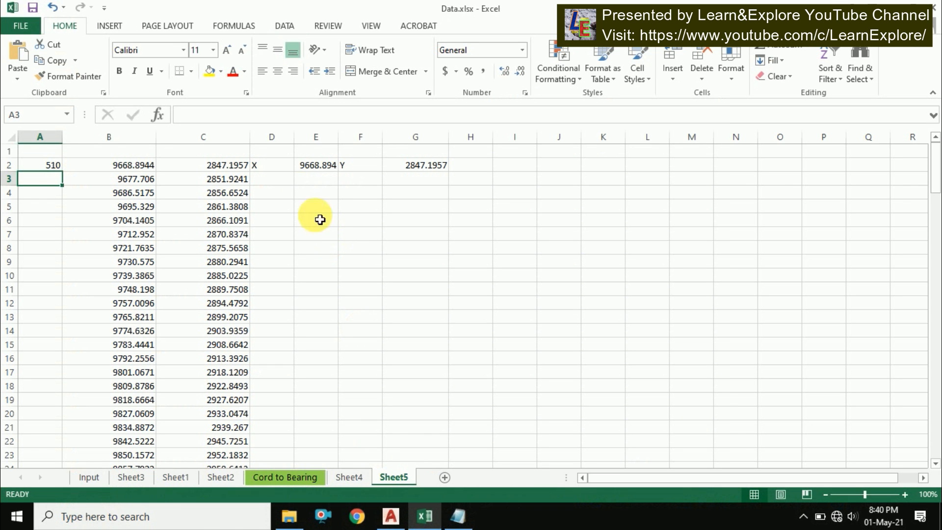
left_click(463, 167)
left_click(135, 154)
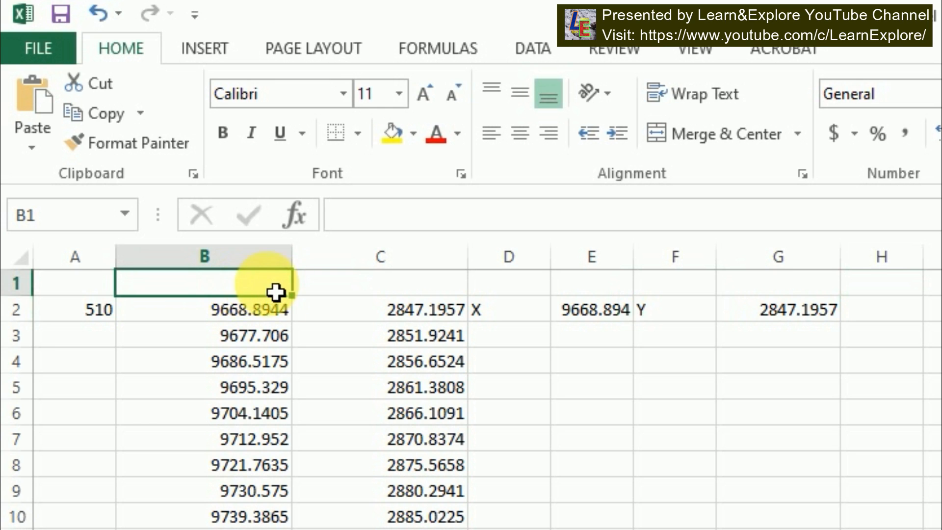
type("X\t9660.083\tY\t2842.467\tZ\t0")
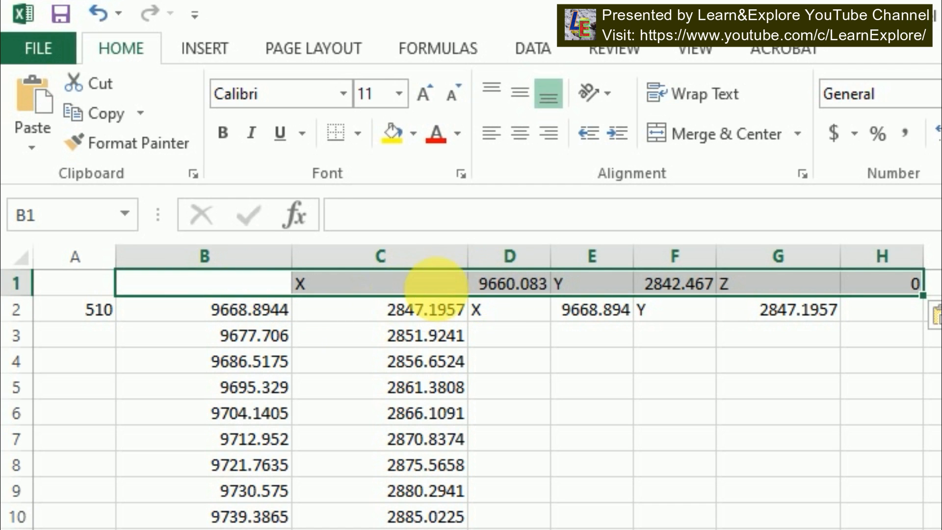
Copy the pasted X value into B1 and the Y value into C1
left_click(510, 284)
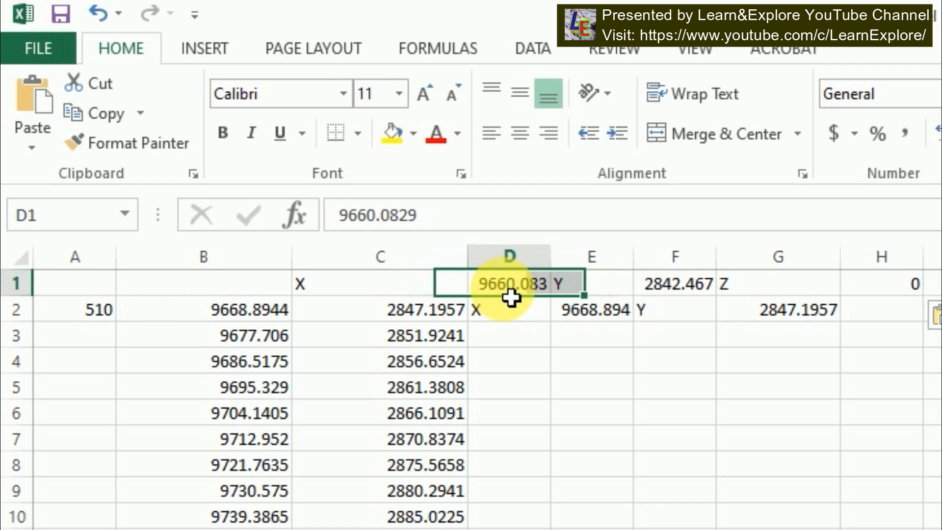
key("ctrl+c")
left_click(248, 292)
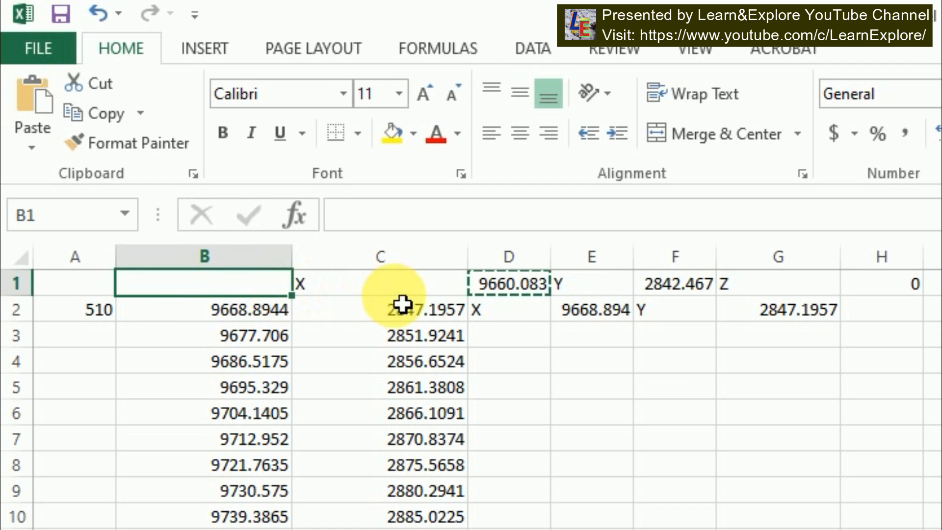
key("ctrl+v")
left_click(676, 282)
key("ctrl+c")
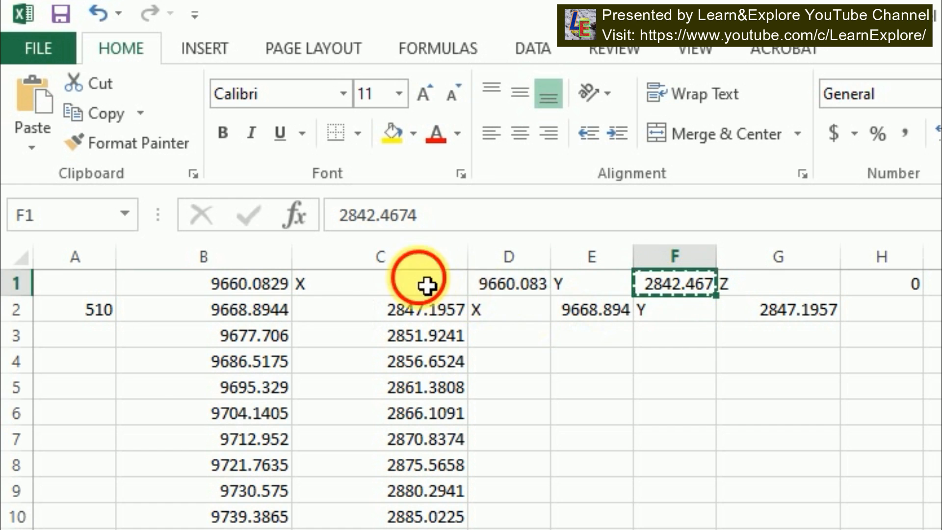
left_click(427, 284)
key("ctrl+v")
Clear the leftover pasted coordinate cells from columns D to I
left_click(532, 287)
left_click_drag(569, 307, 939, 387)
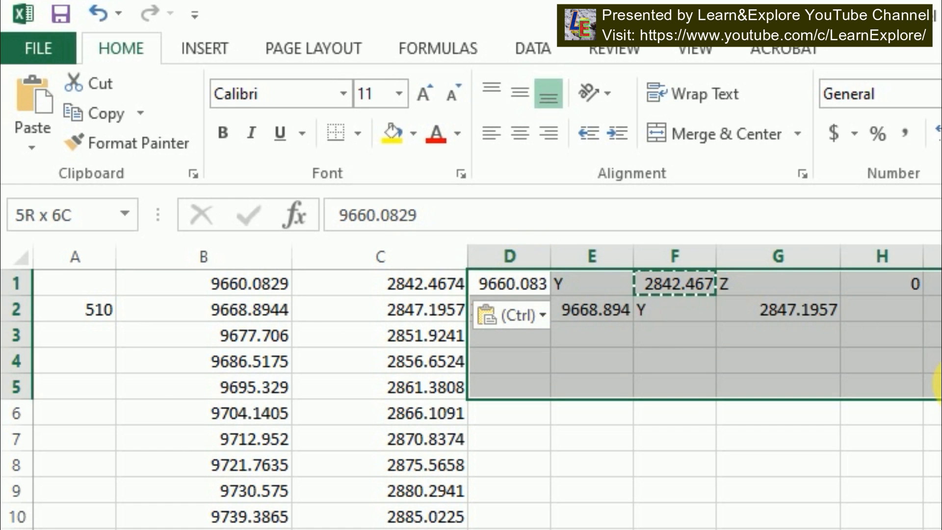
key("Delete")
left_click(236, 360)
Enter chainage 500 in A1 and fill the chainage series down column A in steps of 10
left_click(74, 287)
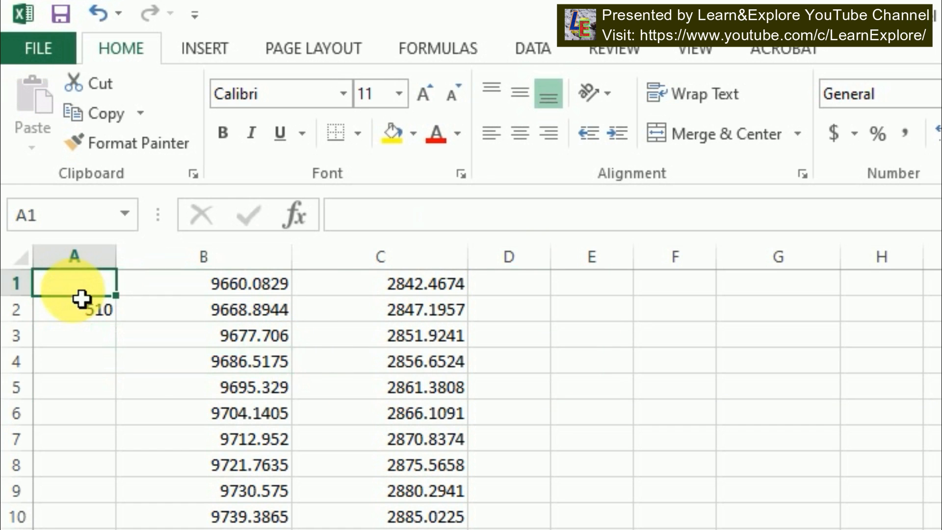
type("500")
left_click(80, 298)
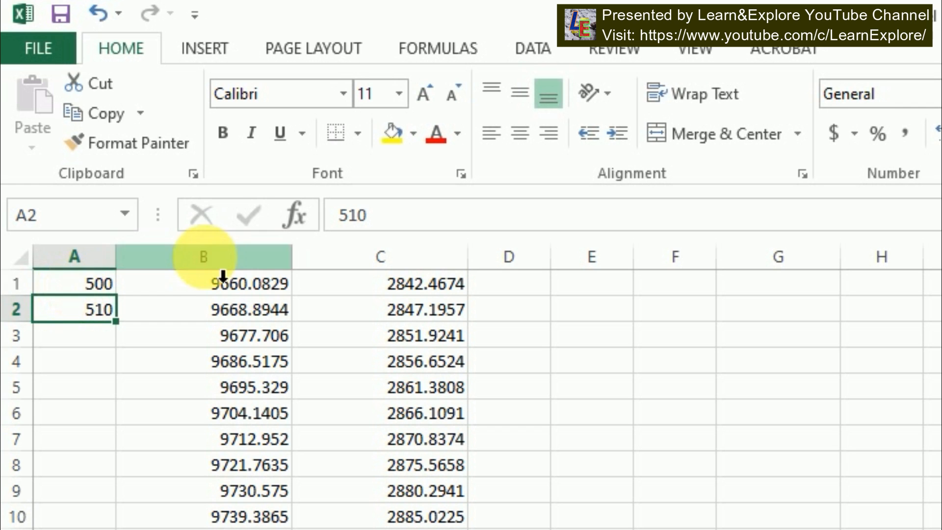
left_click_drag(114, 291, 111, 320)
double_click(120, 324)
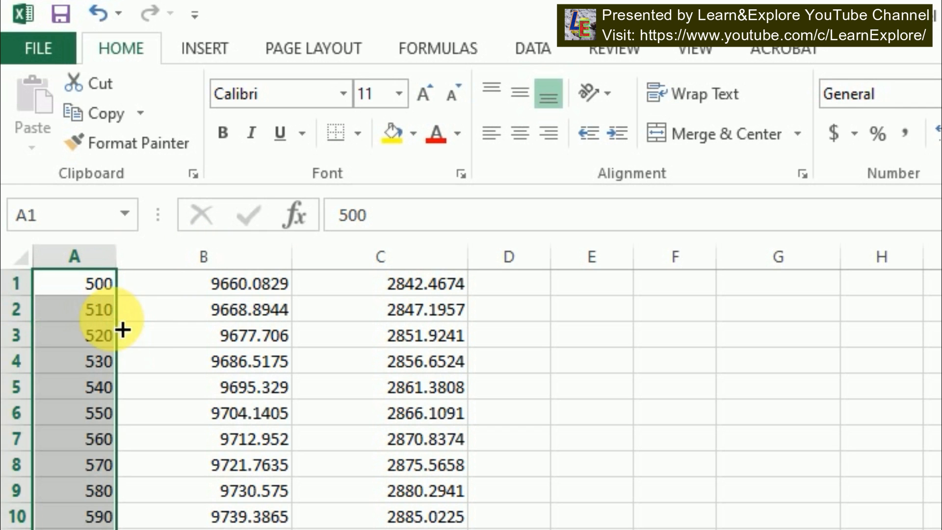
Scroll through the table to check the chainages against the coordinates to the end
scroll(339, 522, "down", 20)
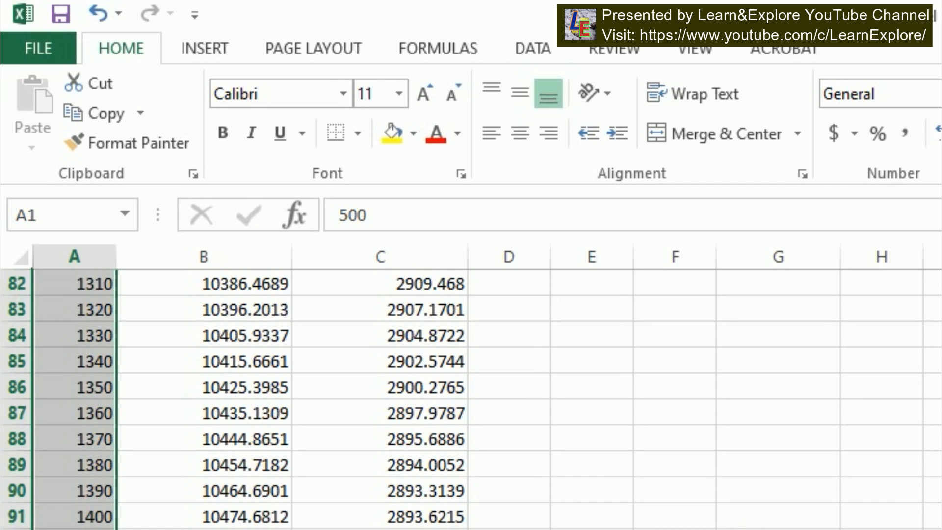
scroll(471, 399, "down", 13)
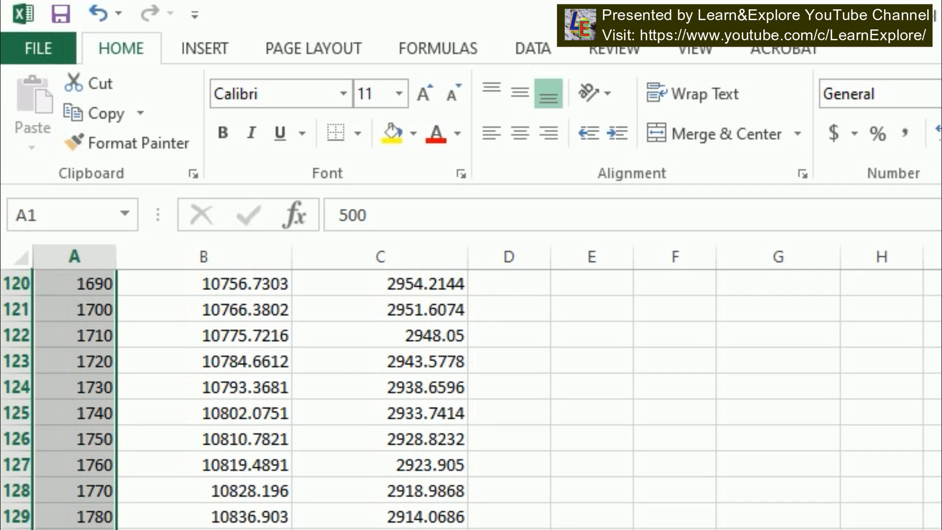
scroll(471, 398, "down", 1)
left_click(248, 491)
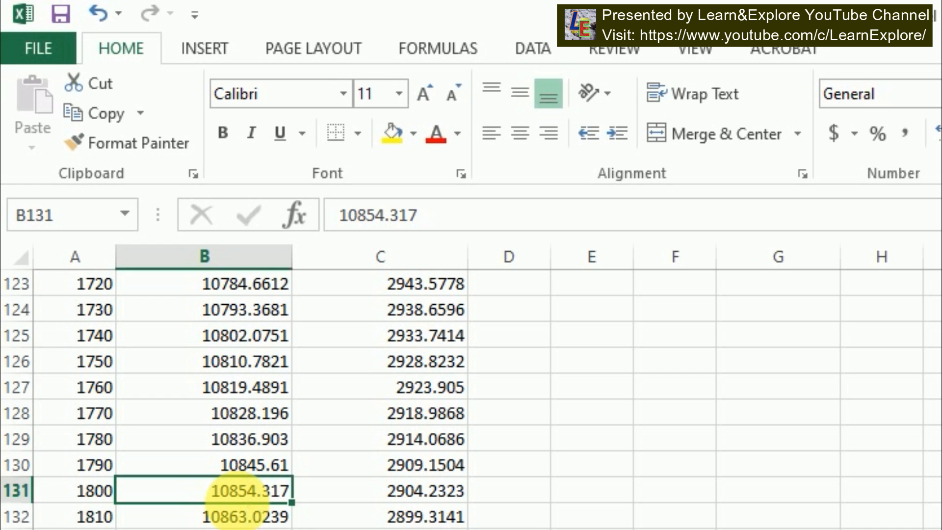
key("ctrl+Up")
key("Down")
key("Up")
key("Down")
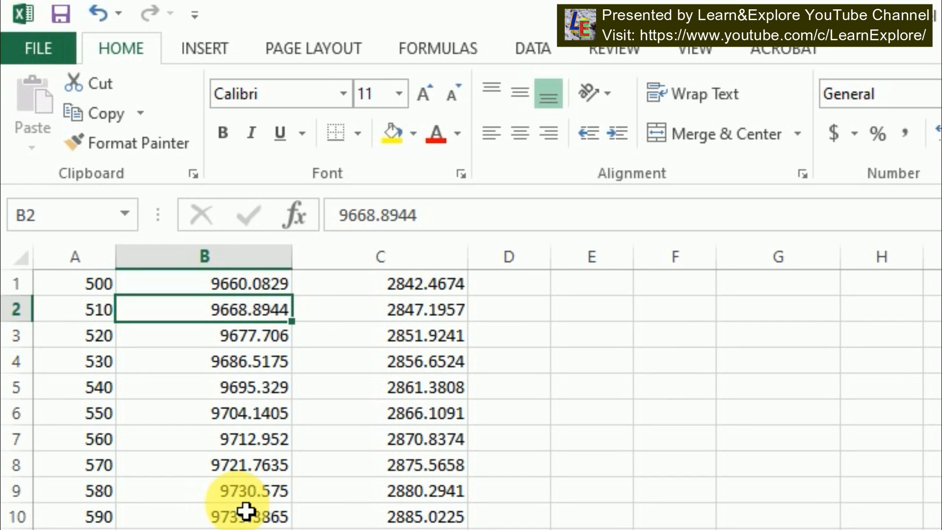
Insert a blank row above the data for headers
left_click(391, 343)
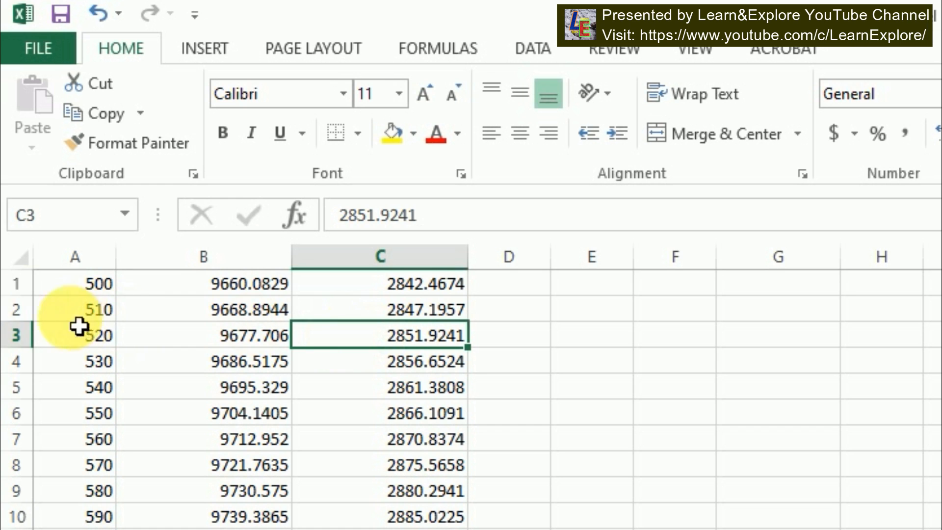
left_click(16, 283)
key("ctrl+shift+plus")
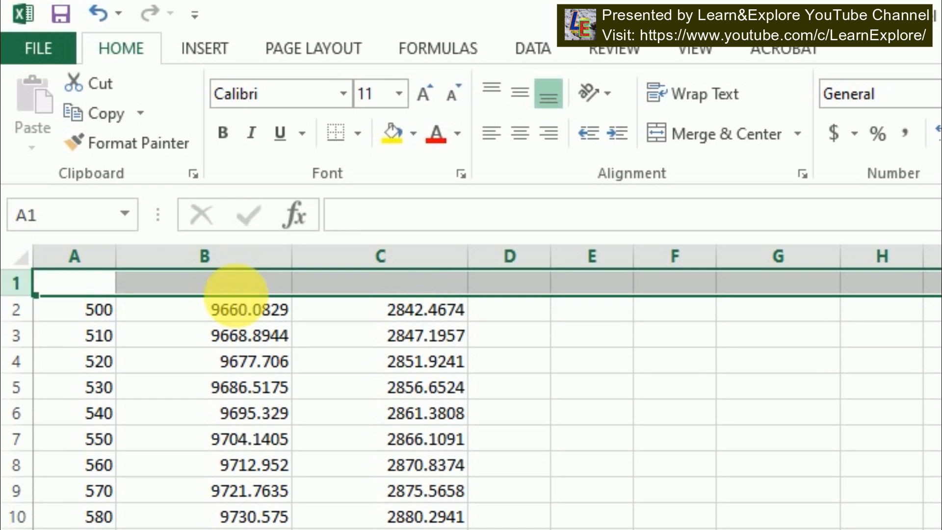
Add the column headers CH, Easting and Northing in row 1
left_click(112, 282)
type("CH")
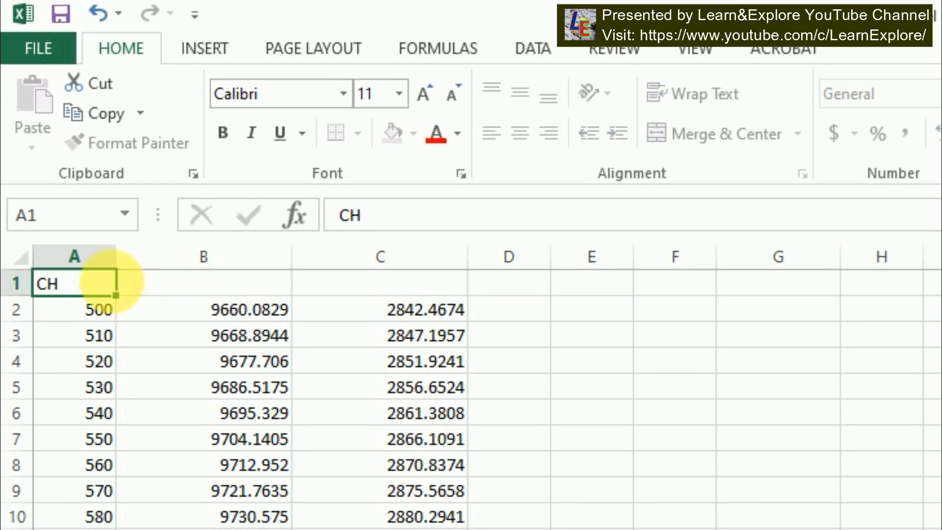
key("Tab")
type("Easting")
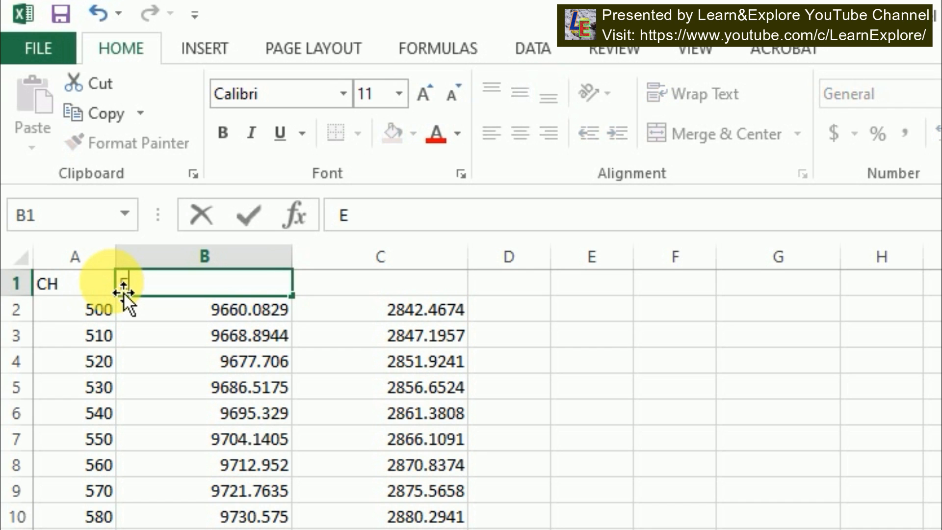
key("Tab")
type("No")
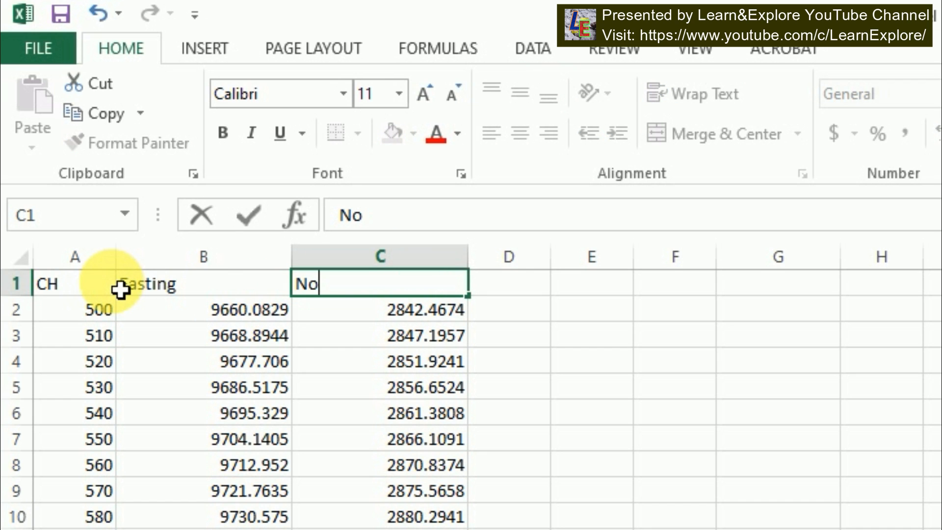
type("rthing")
key("Tab")
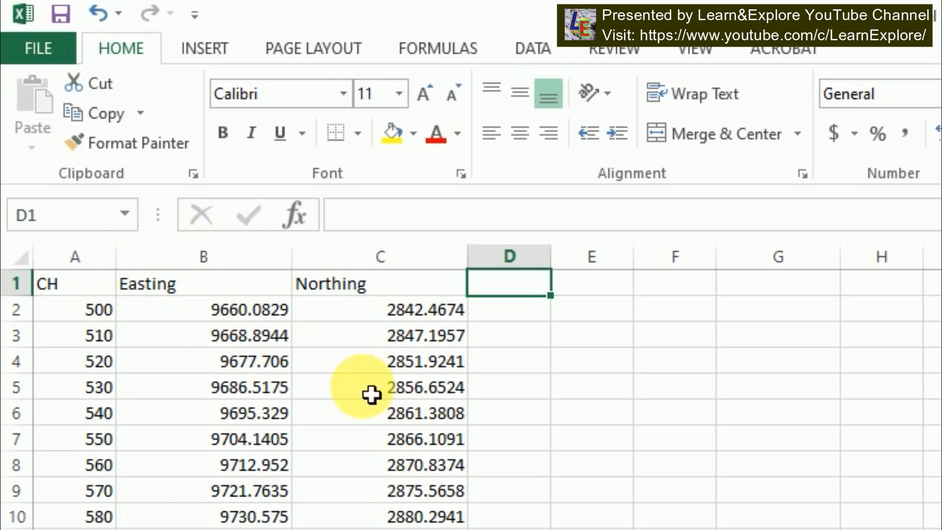
left_click(518, 313)
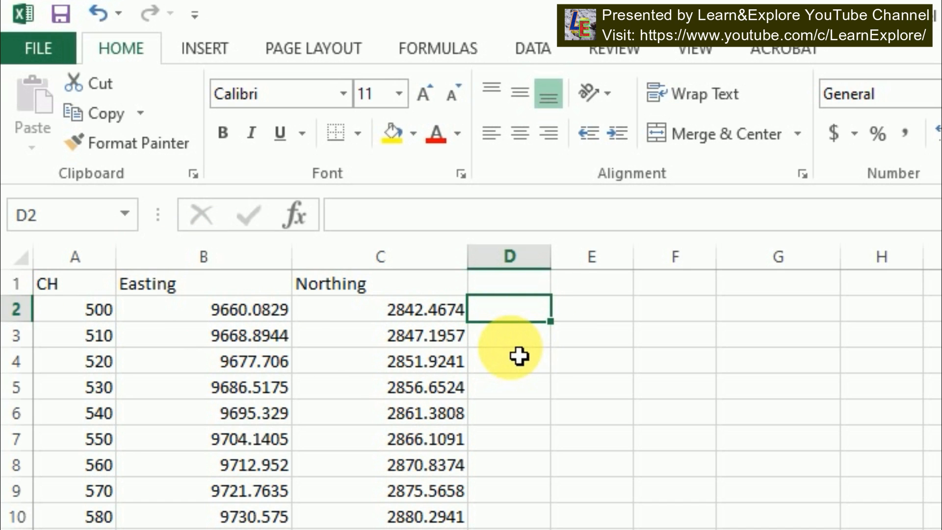
left_click(388, 361)
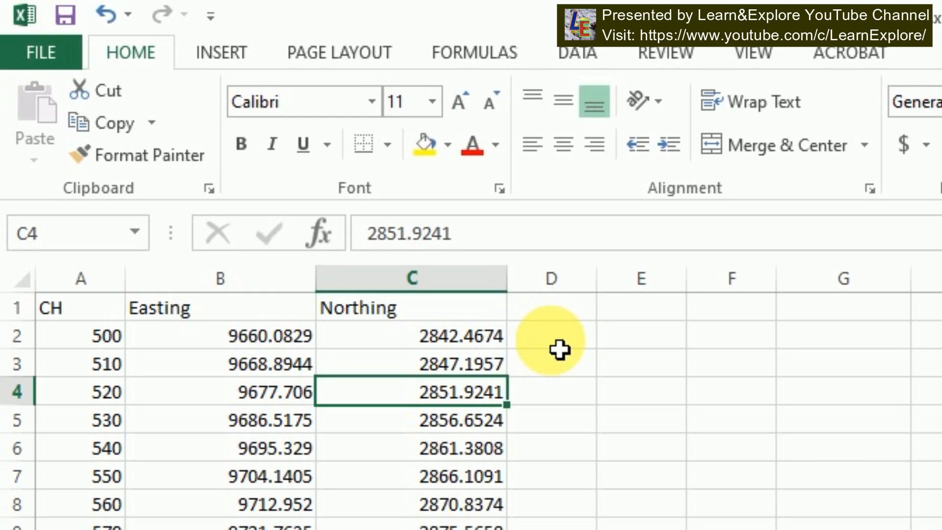
left_click(559, 349)
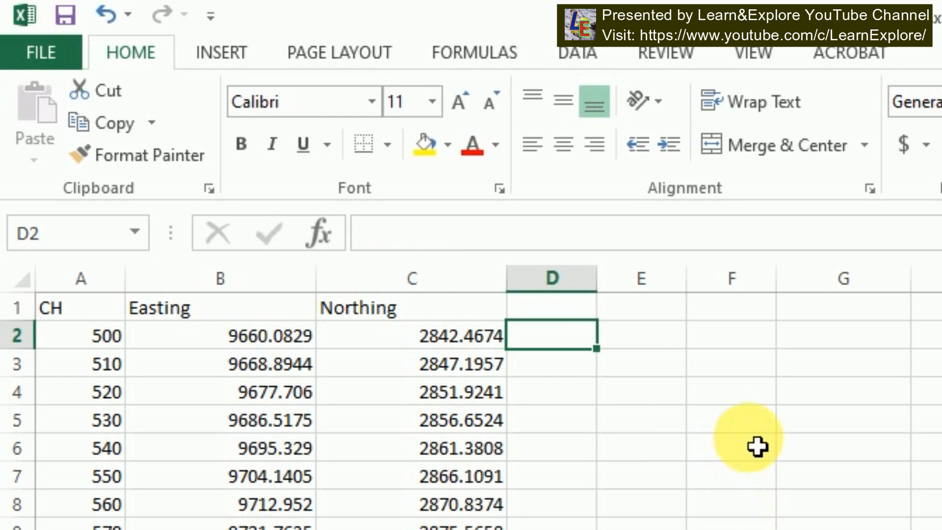
Enter a formula in D3 subtracting the previous Easting from the current one (=B3-B2)
type("=")
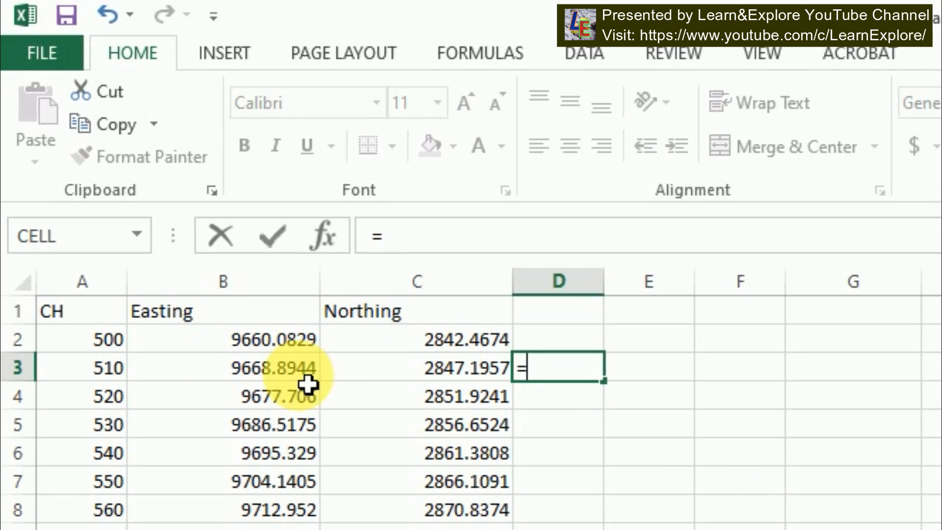
left_click(273, 372)
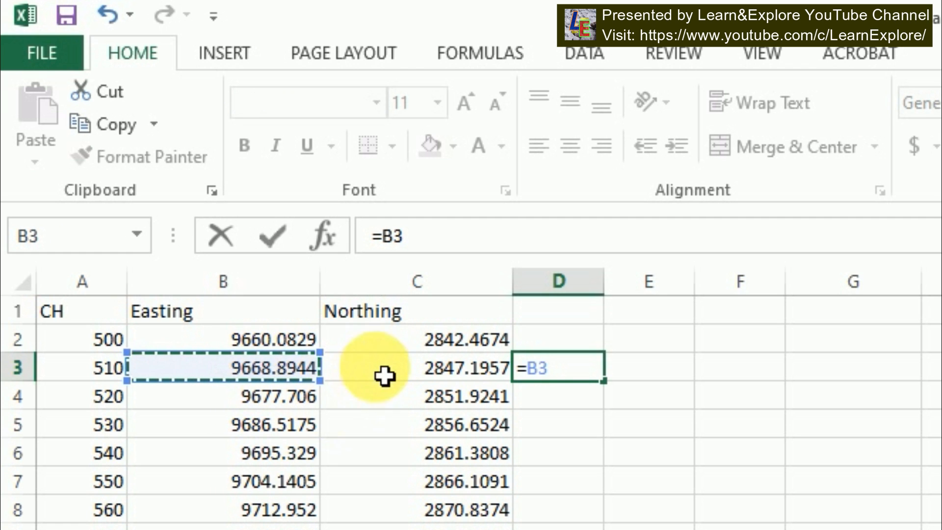
type("-")
left_click(267, 344)
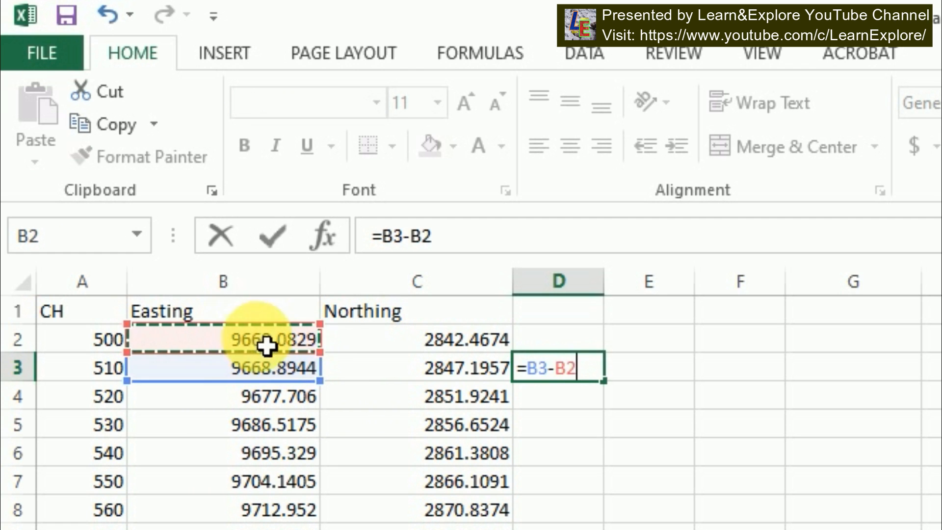
key("Return")
Enter a formula in E3 subtracting the previous Northing from the current one (=C3-C2)
left_click(669, 370)
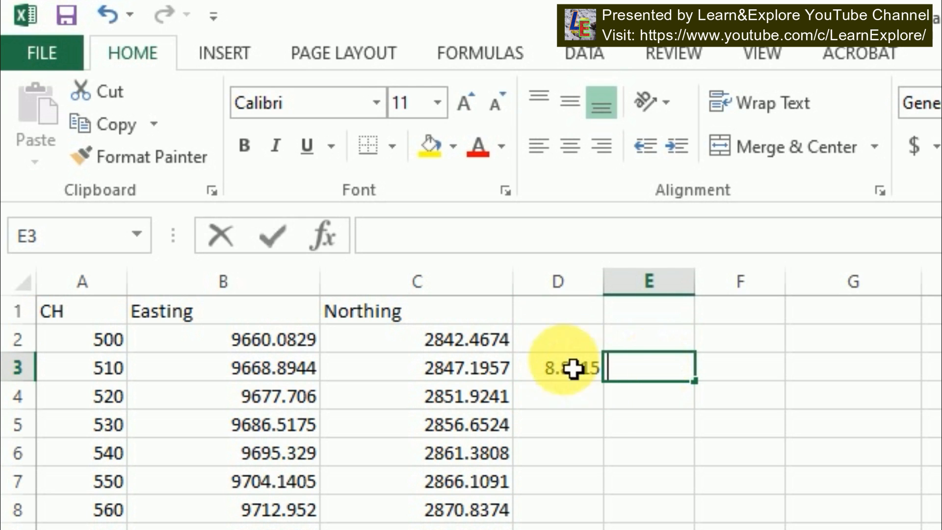
type("=")
left_click(469, 377)
type("-")
left_click(483, 345)
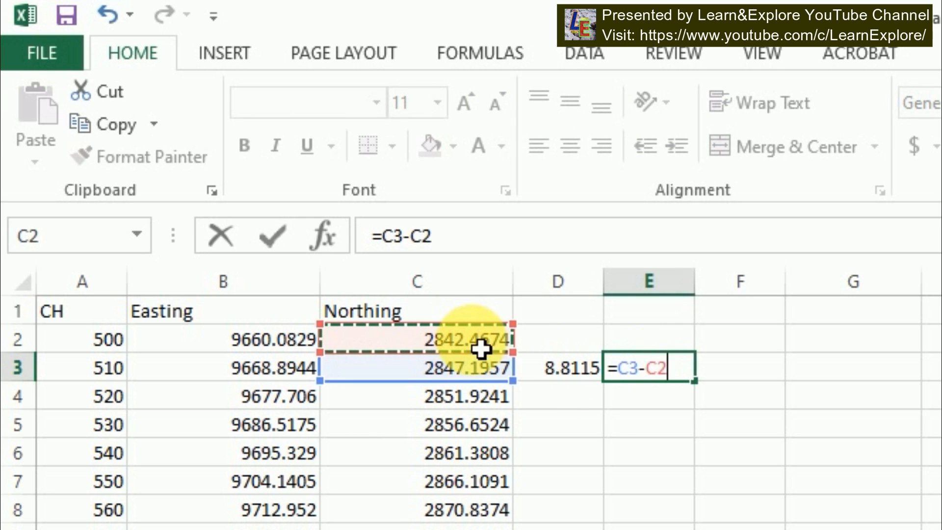
key("Return")
Enter the distance formula =SQRT(D3*D3+E3*E3) in F3 using the two coordinate differences
left_click(750, 373)
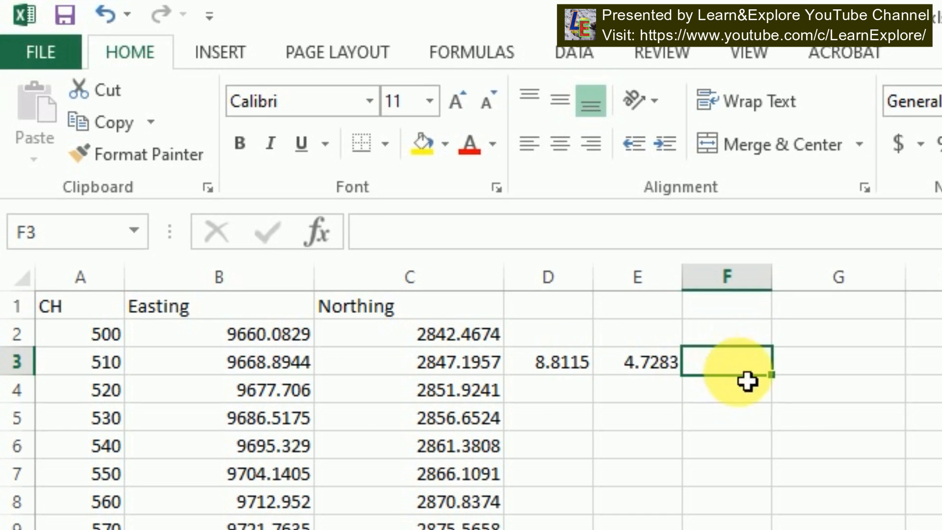
type("=")
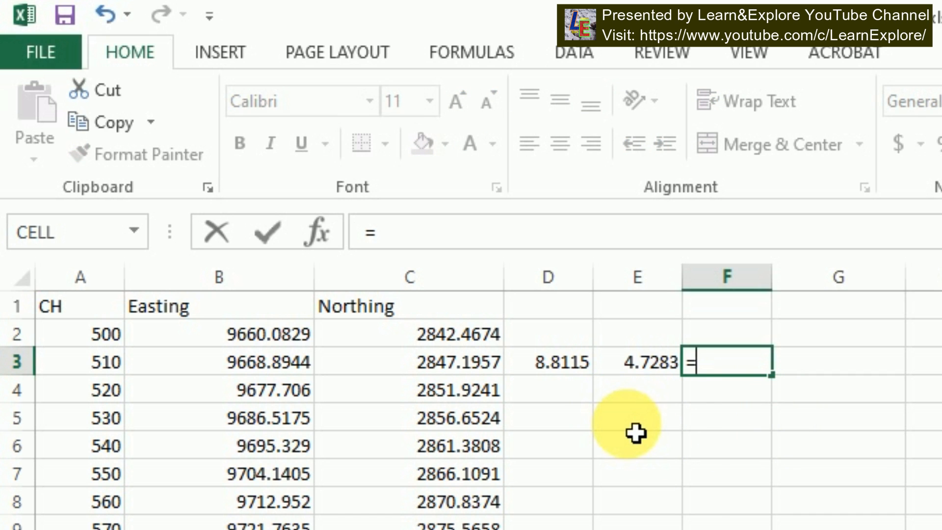
type("sq")
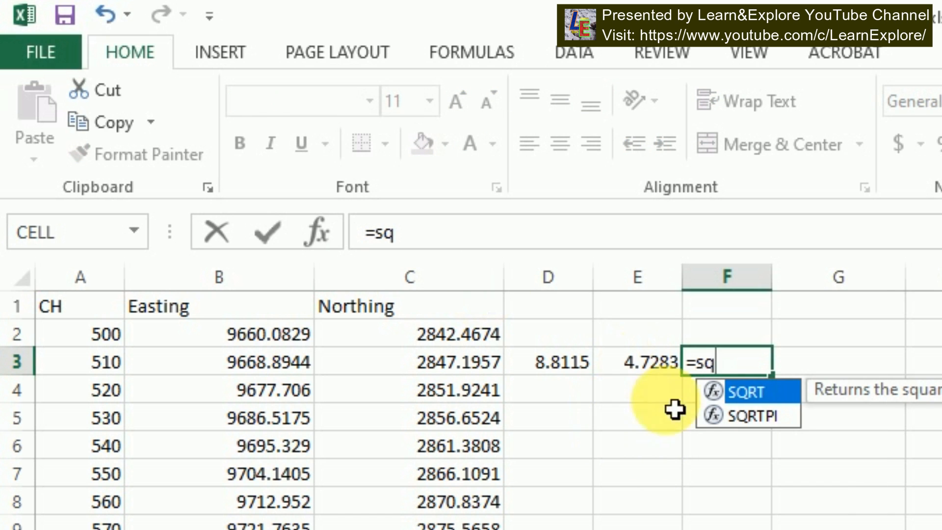
double_click(757, 394)
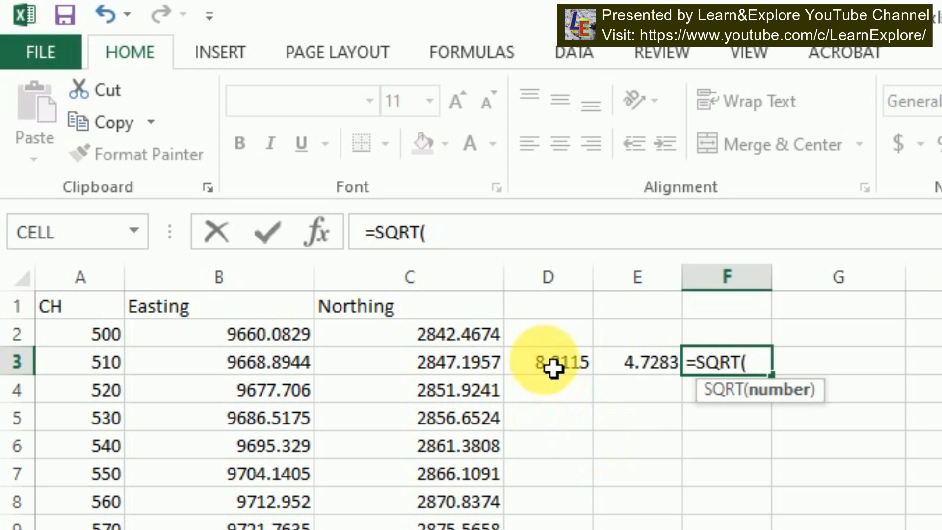
left_click(574, 376)
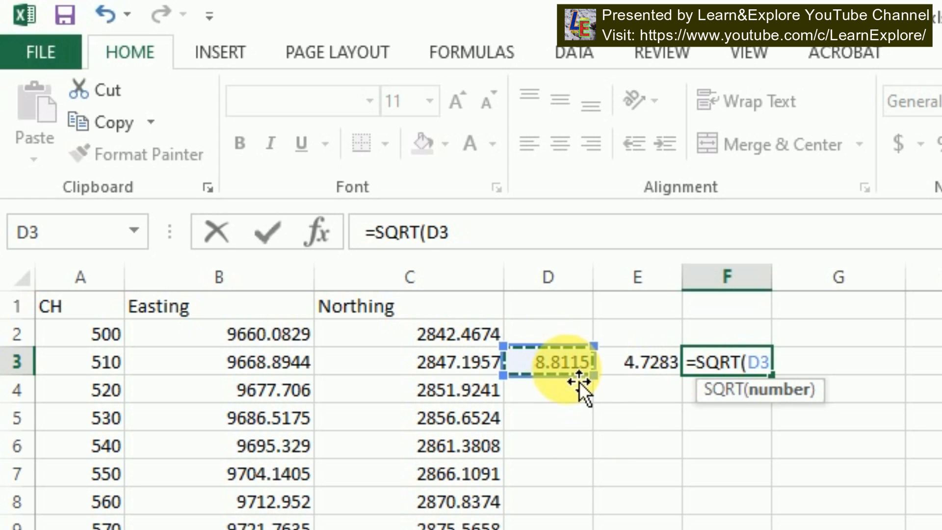
type("*")
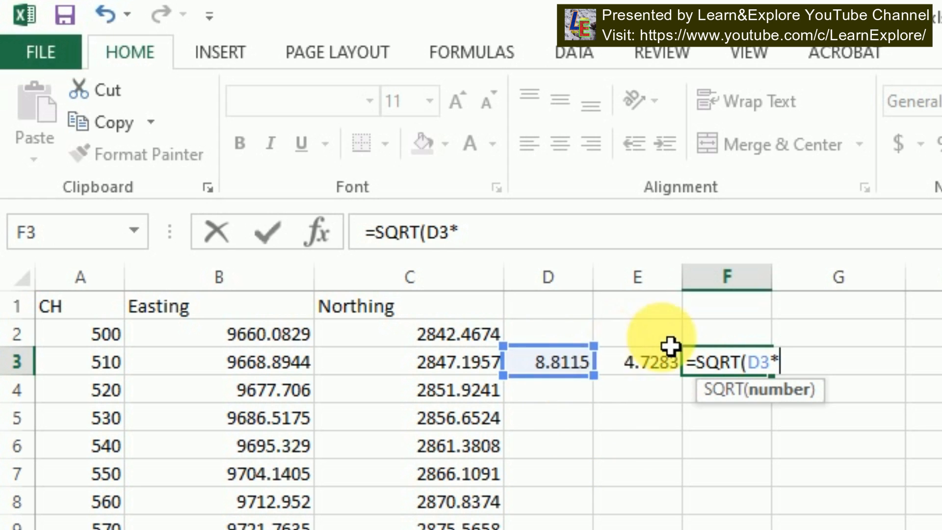
left_click(559, 372)
type("+")
left_click(658, 371)
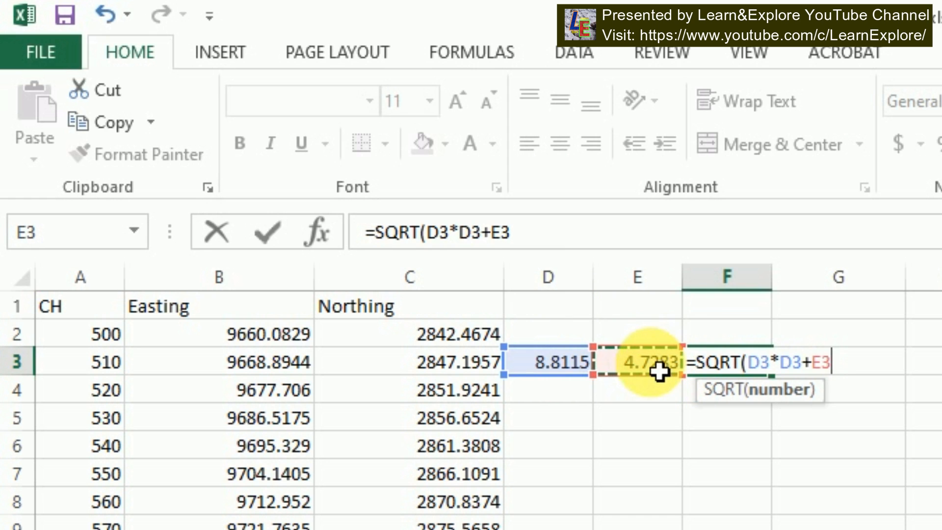
left_click(650, 372)
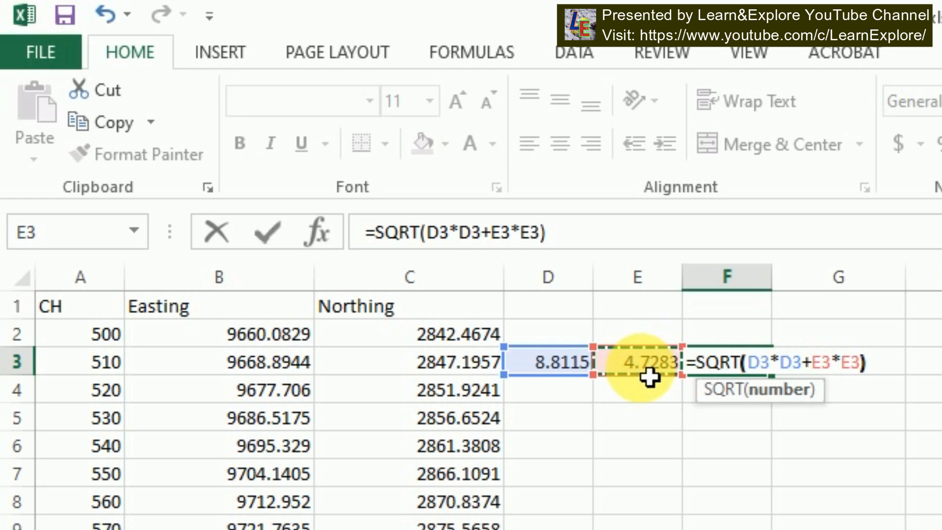
key("Return")
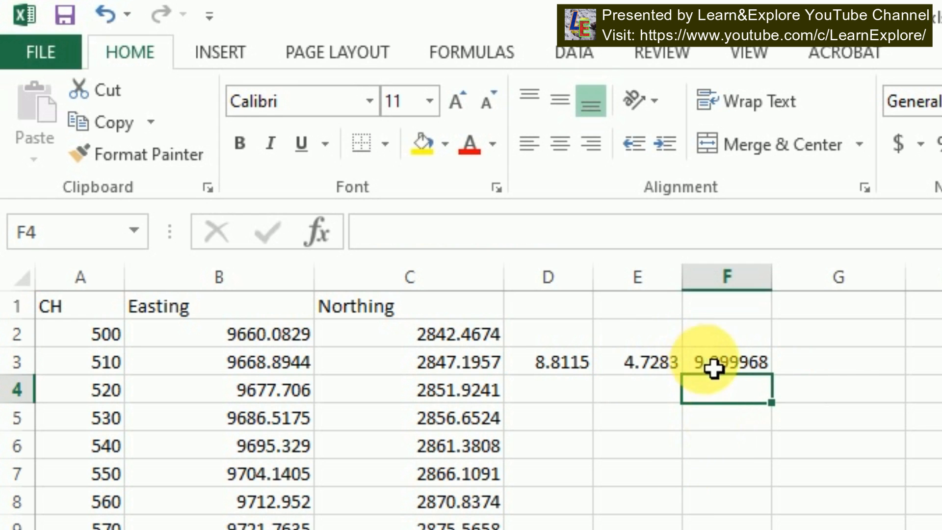
Wrap the distance formula in F3 with ROUND to 3 decimal places
left_click(712, 367)
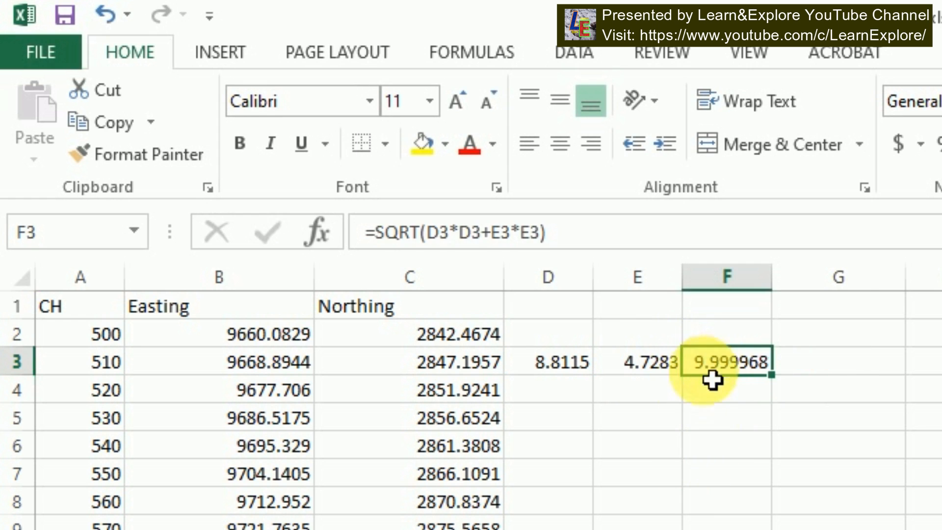
left_click(391, 240)
type("roun")
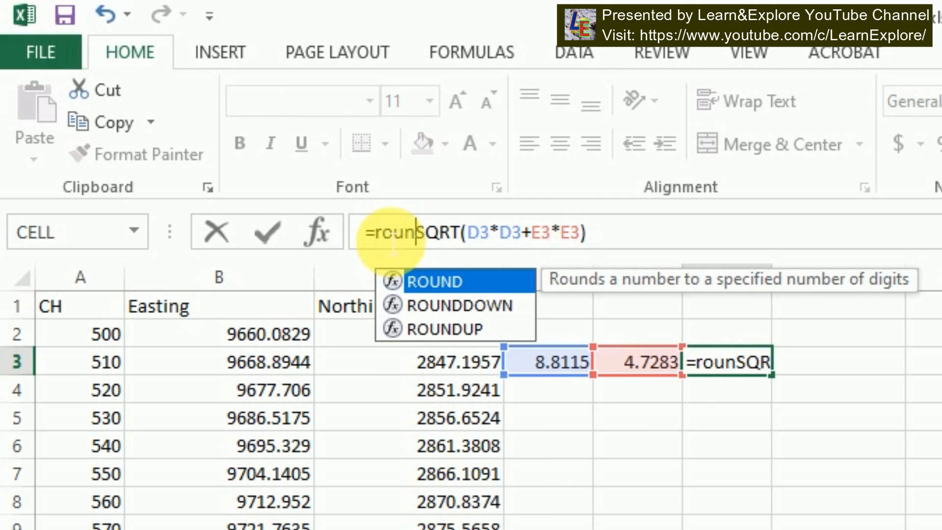
double_click(450, 274)
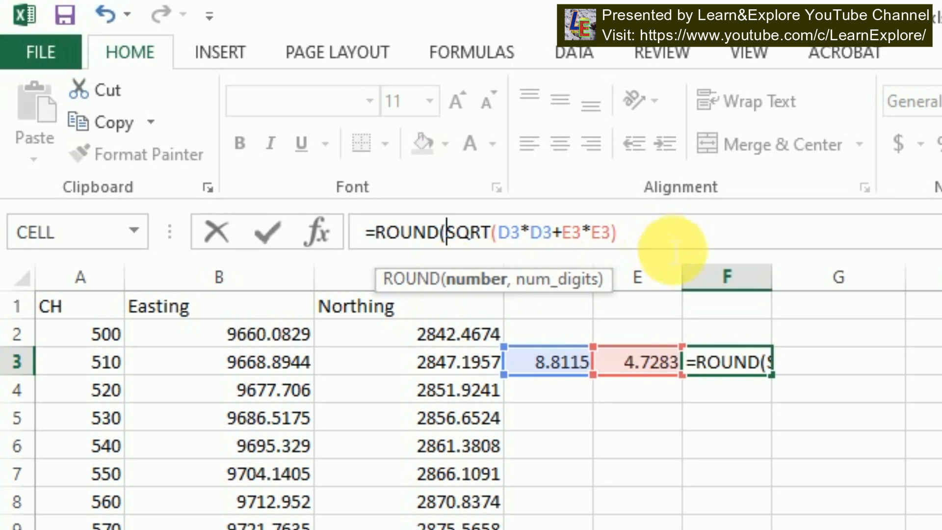
left_click(647, 236)
type(",3)")
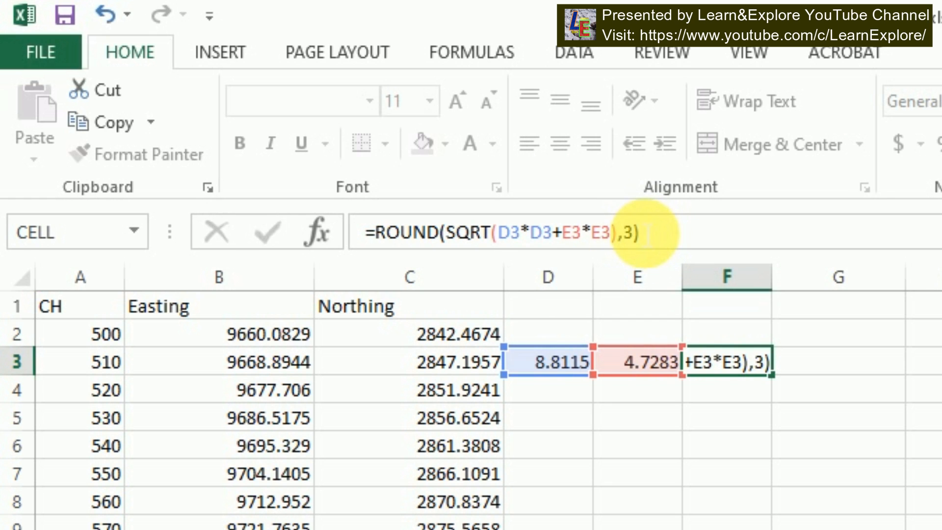
key("Return")
Fill the three difference and distance formulas in D3:F3 down to the end of the table
left_click_drag(534, 362, 751, 367)
double_click(772, 374)
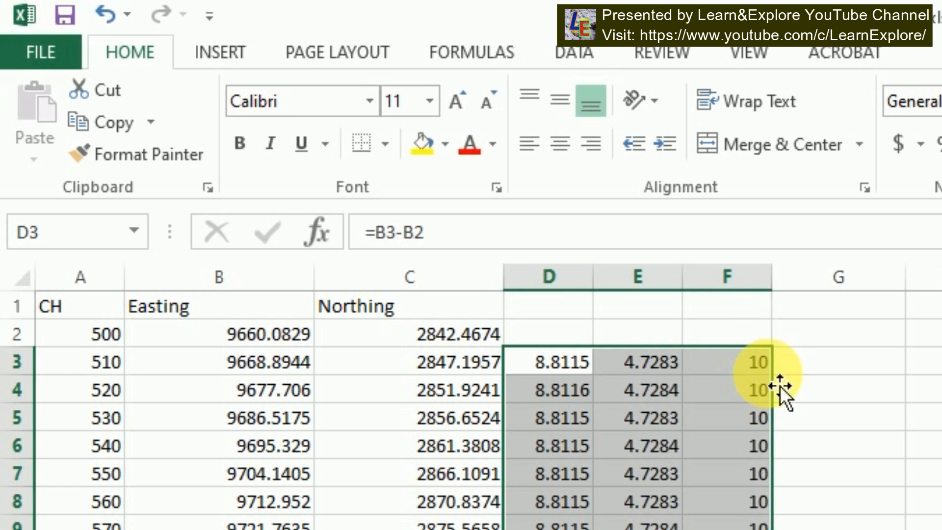
Scroll through the distance column to check the spacing between consecutive points
scroll(912, 517, "down", 5)
scroll(887, 519, "down", 14)
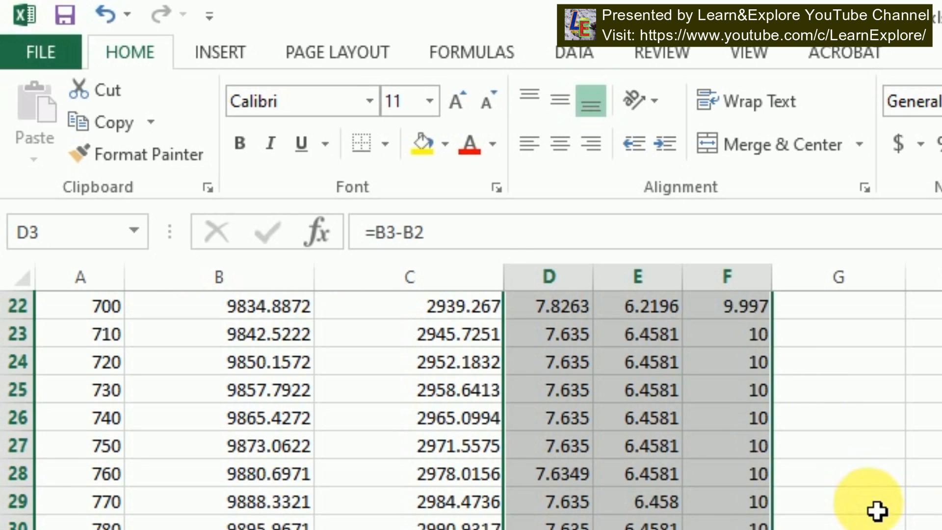
left_click(872, 502)
scroll(873, 520, "down", 7)
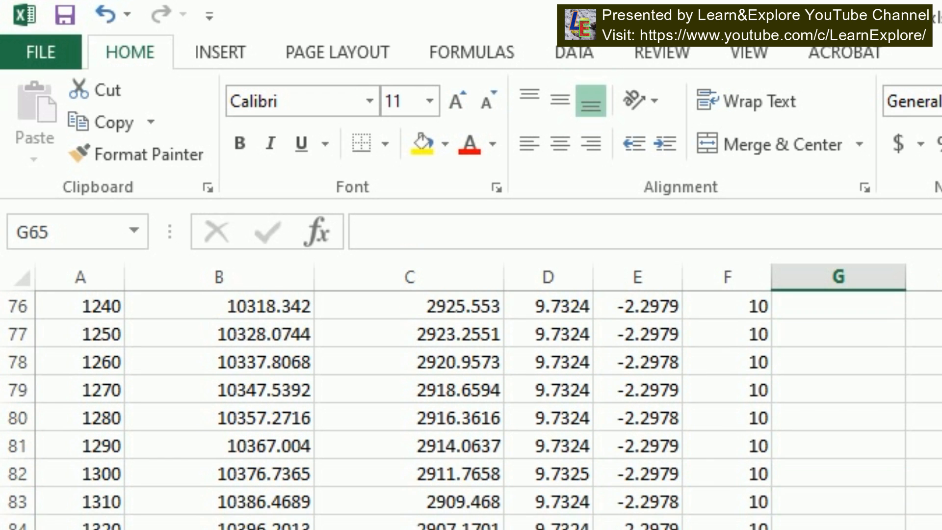
left_click_drag(741, 449, 751, 529)
scroll(934, 529, "down", 6)
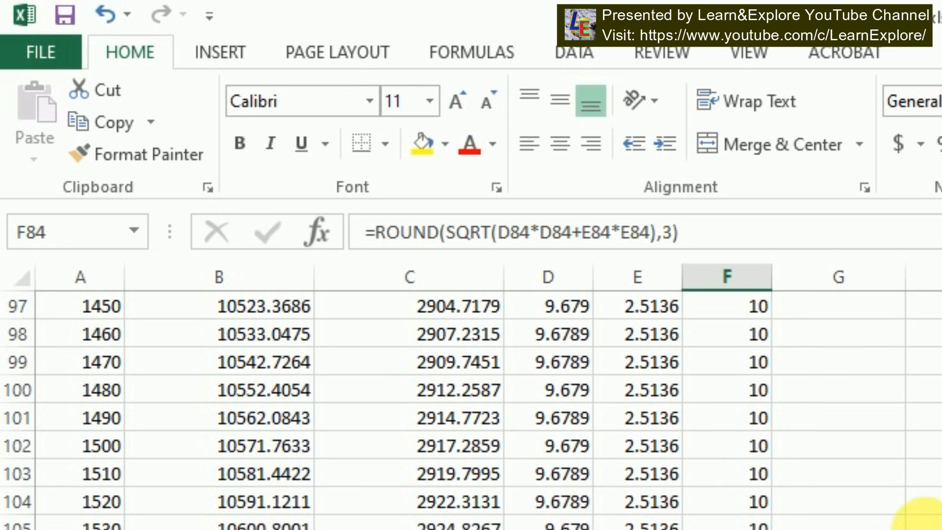
scroll(922, 515, "down", 16)
scroll(922, 514, "up", 5)
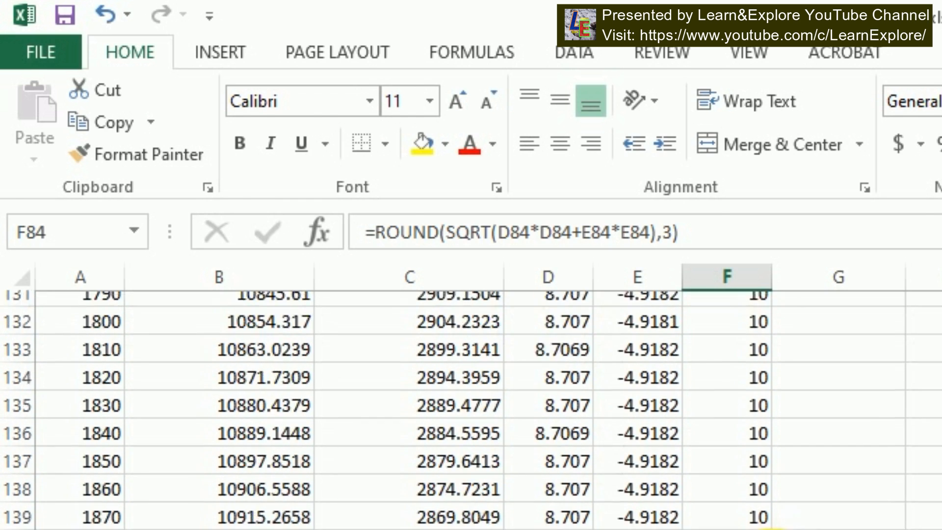
left_click_drag(737, 293, 738, 483)
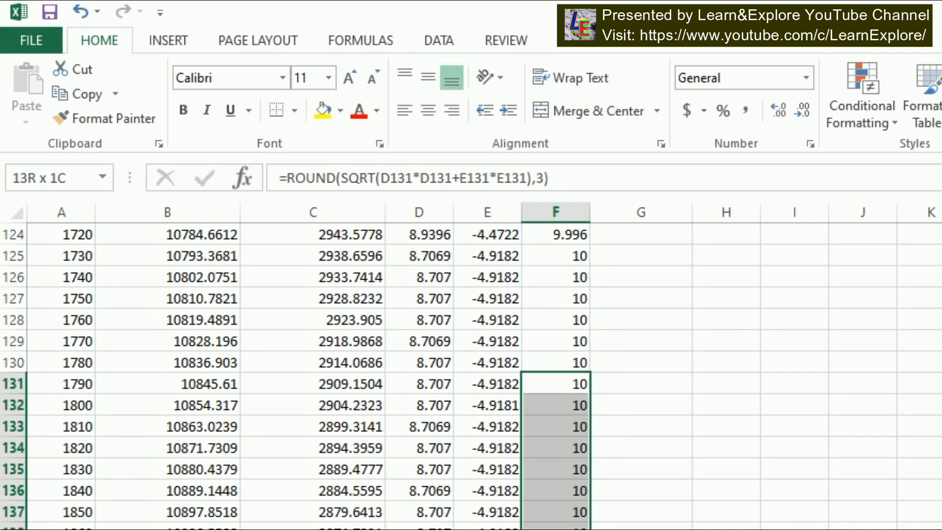
scroll(532, 474, "up", 20)
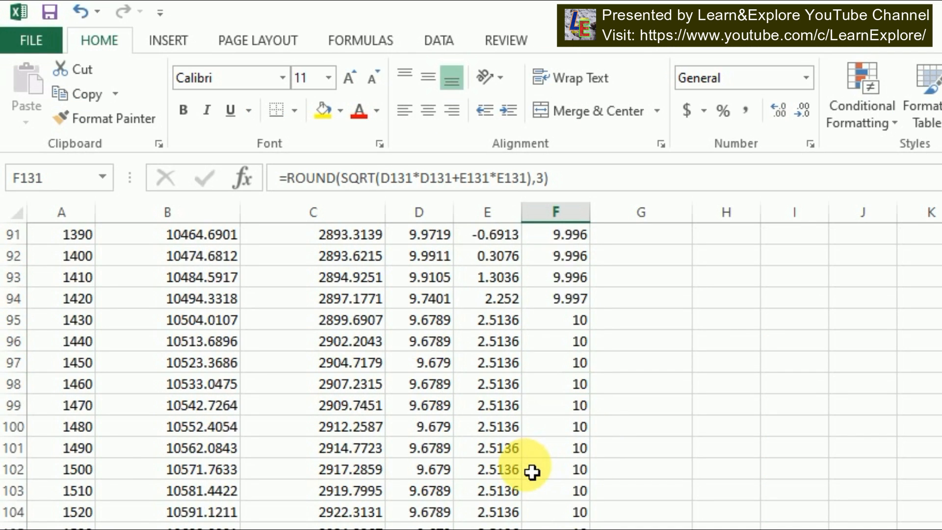
scroll(532, 474, "up", 3)
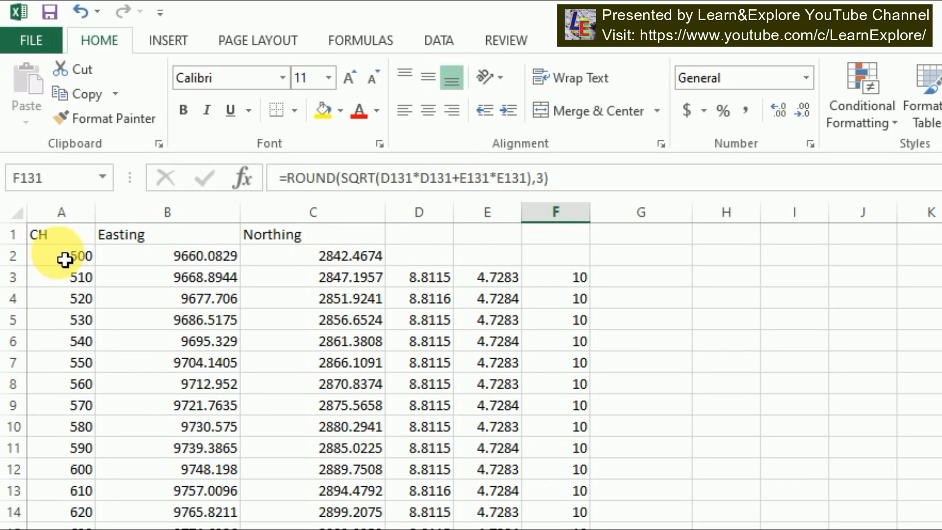
left_click_drag(67, 262, 305, 427)
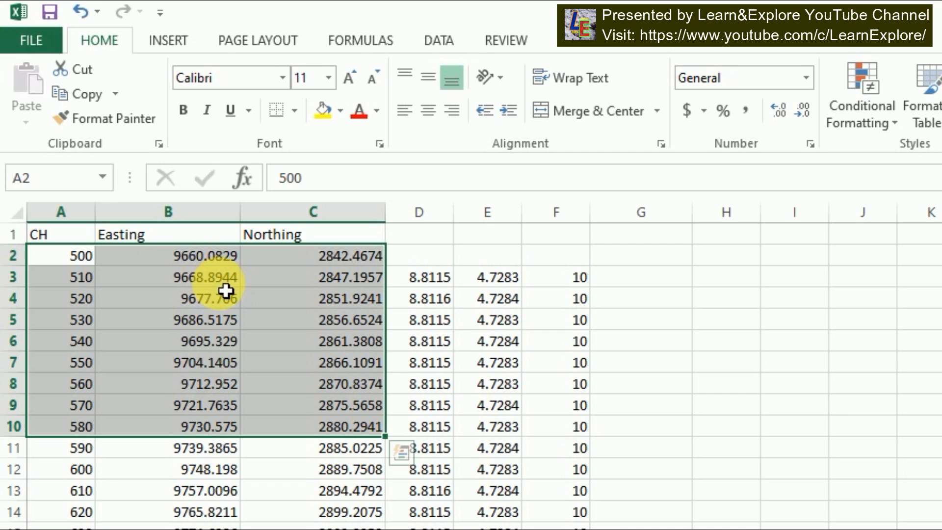
left_click(574, 283)
Join the Easting and Northing into a comma-separated coordinate in G2 with =B2&","&C2, and autofit column G
left_click(627, 266)
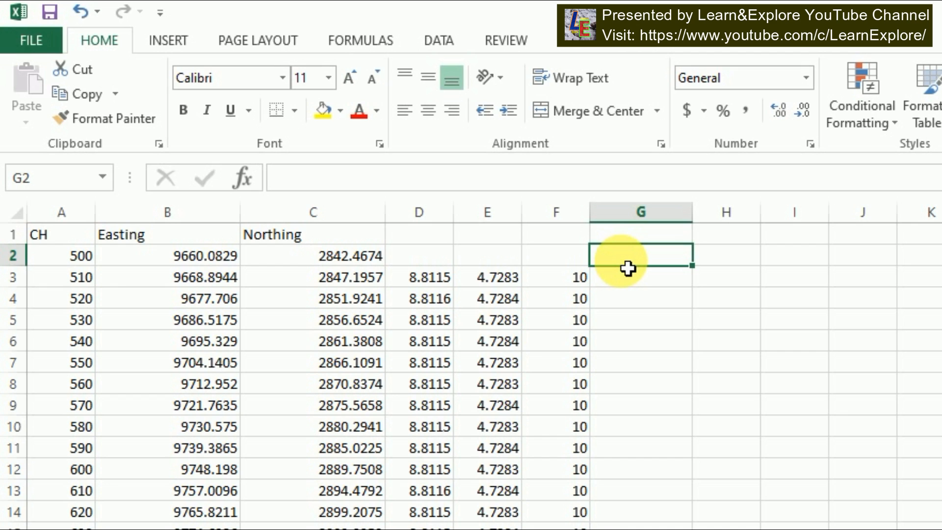
type("=")
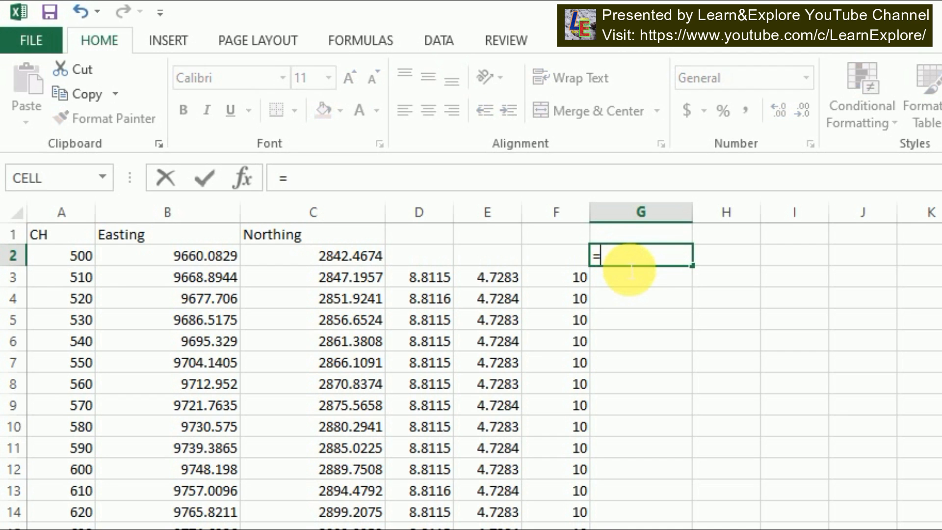
left_click(183, 256)
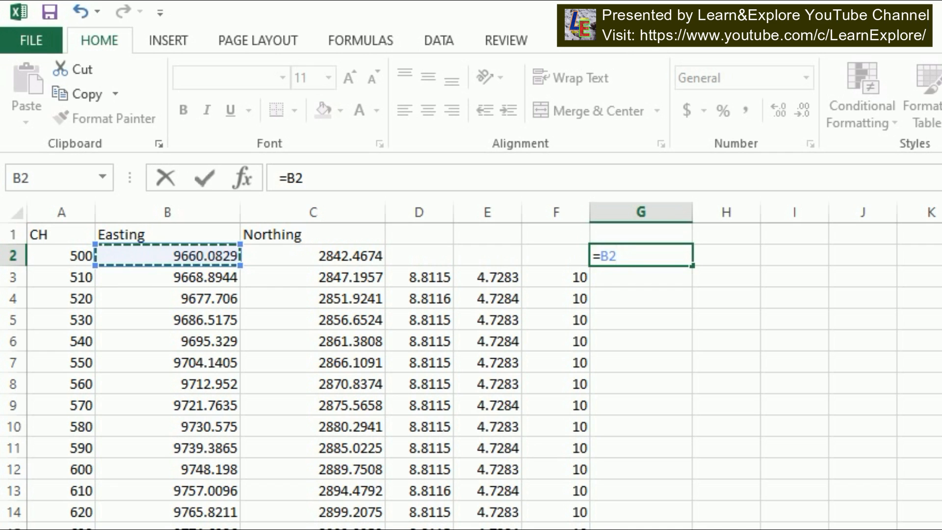
type("&\",\"&")
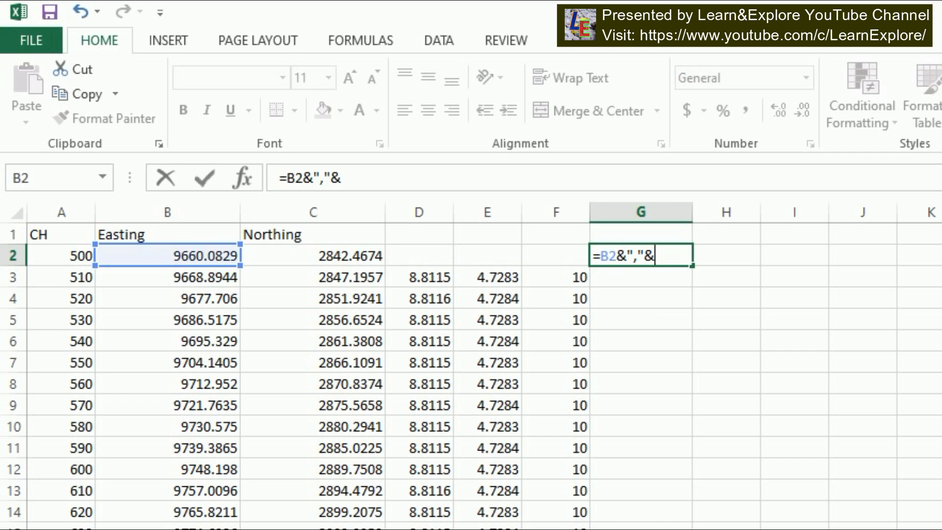
left_click(326, 254)
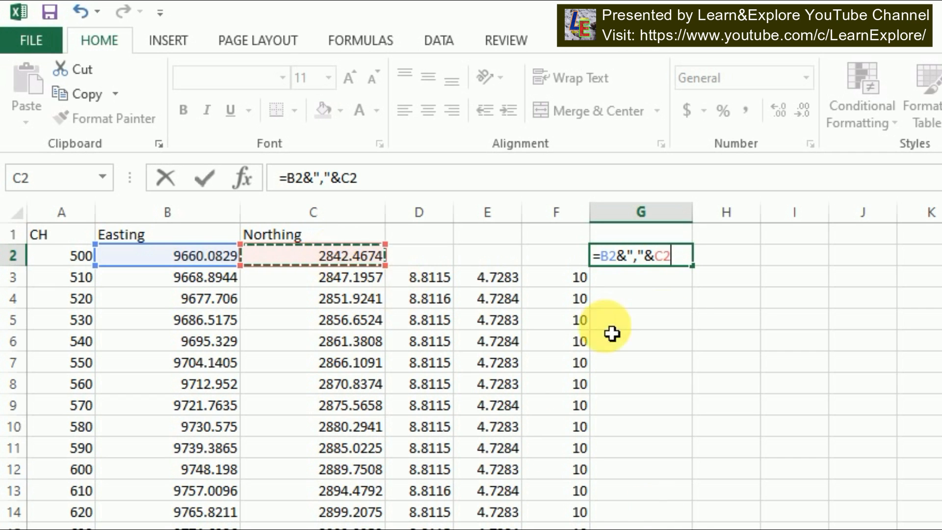
key("Return")
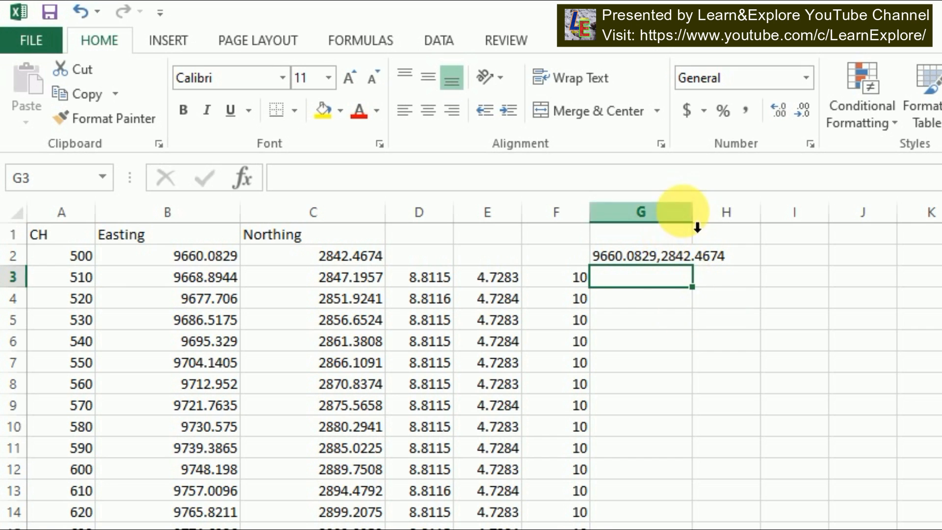
double_click(701, 227)
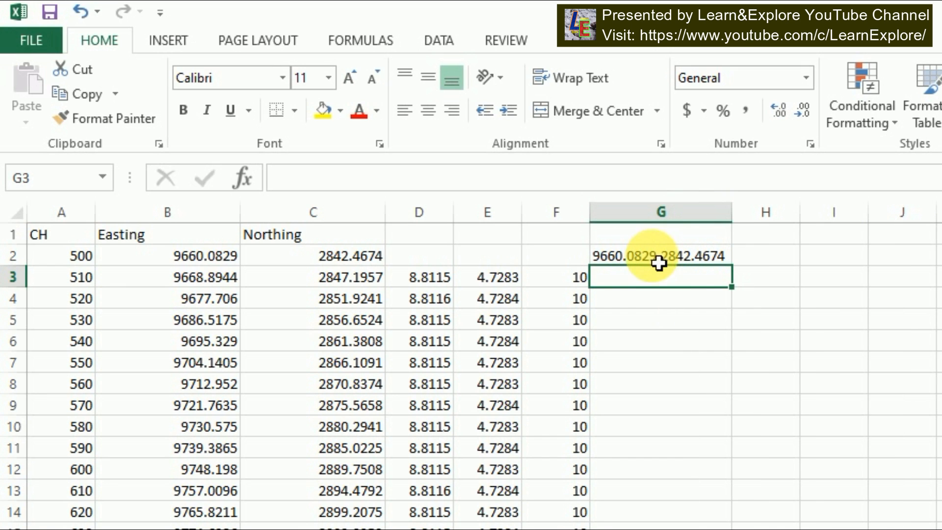
Enter the header e,n in G1 above the coordinate strings
left_click(641, 236)
type("e")
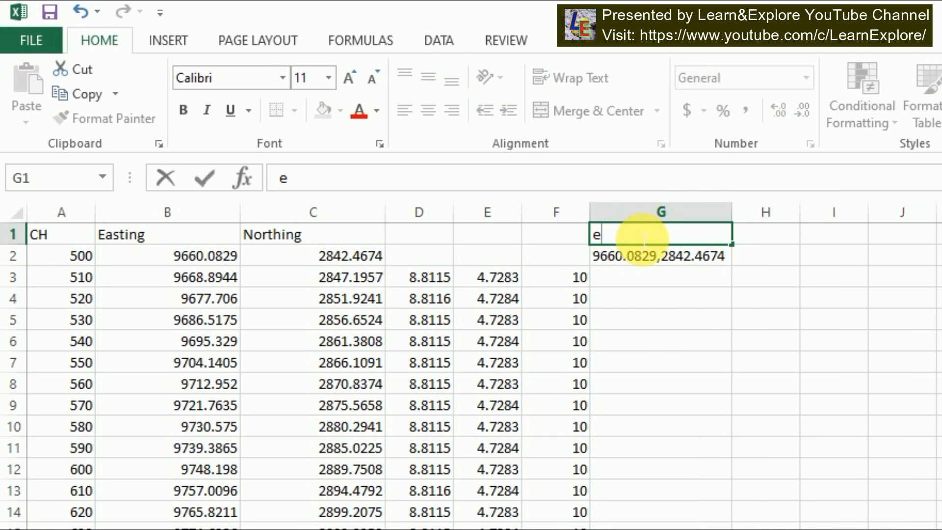
type(",n")
key("Return")
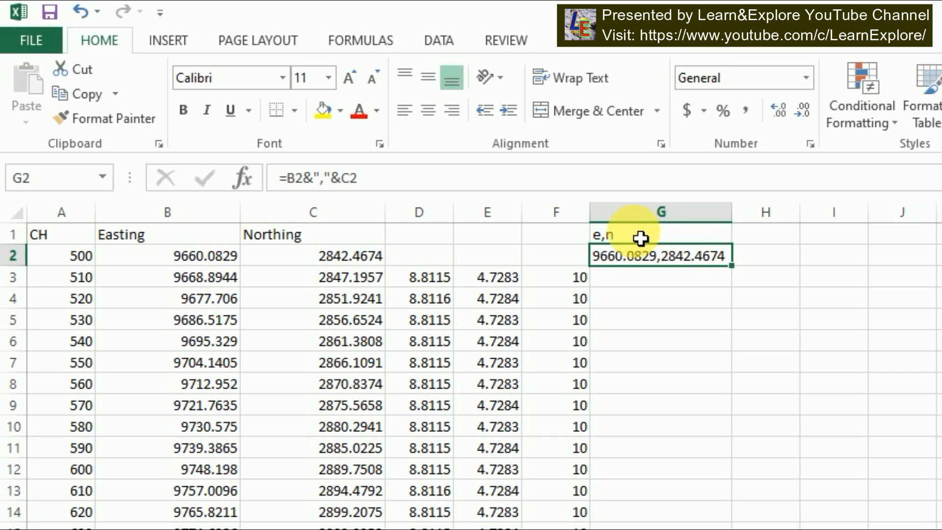
Fill the comma-joined coordinate formula from G2 down to the end of the table
double_click(731, 265)
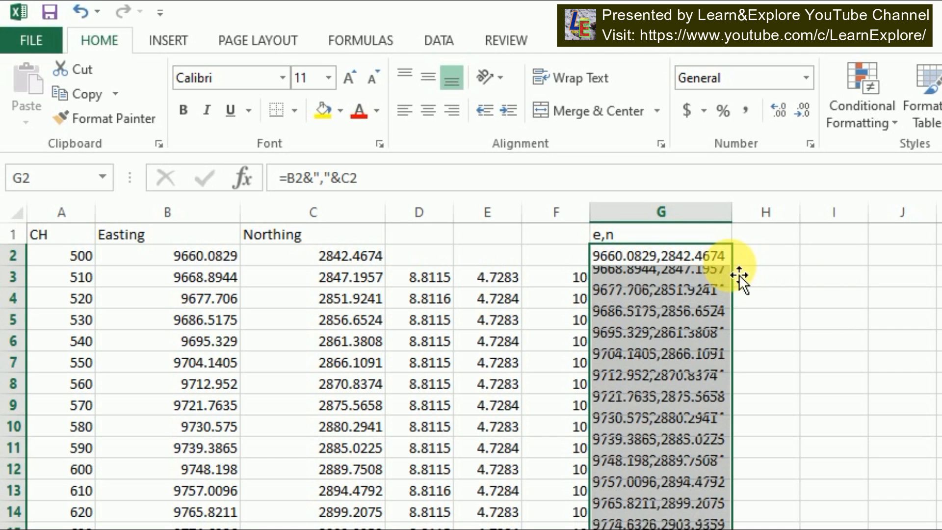
scroll(708, 491, "down", 6)
scroll(687, 513, "up", 2)
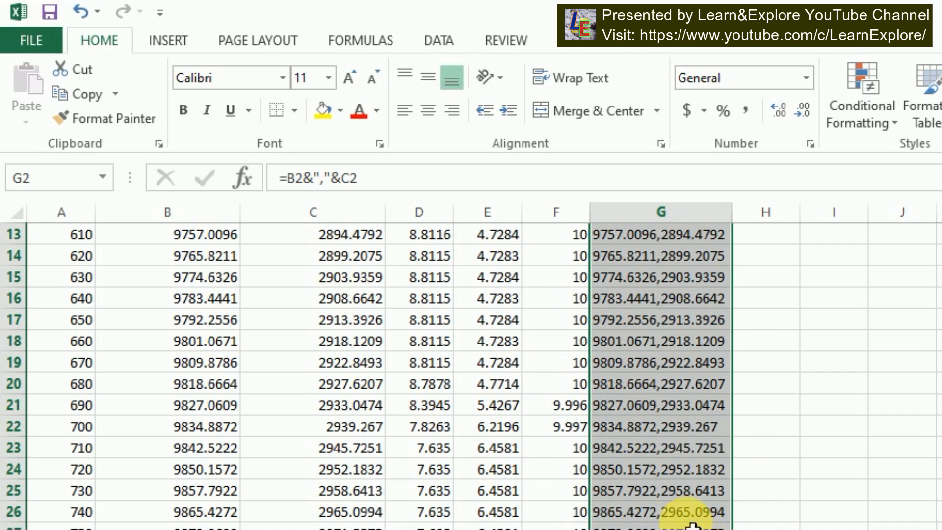
Copy the coordinate strings in column G and switch to AutoCAD
right_click(693, 312)
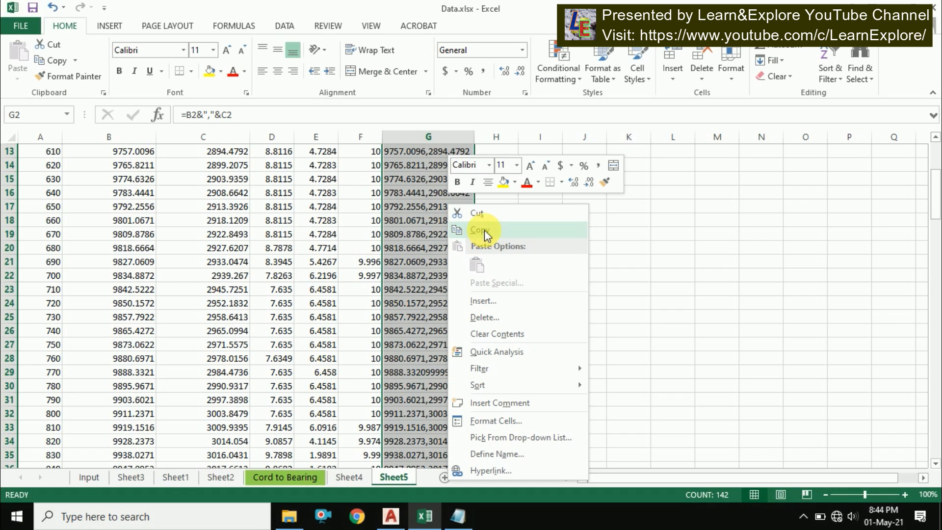
left_click(484, 229)
scroll(486, 231, "up", 4)
left_click(390, 518)
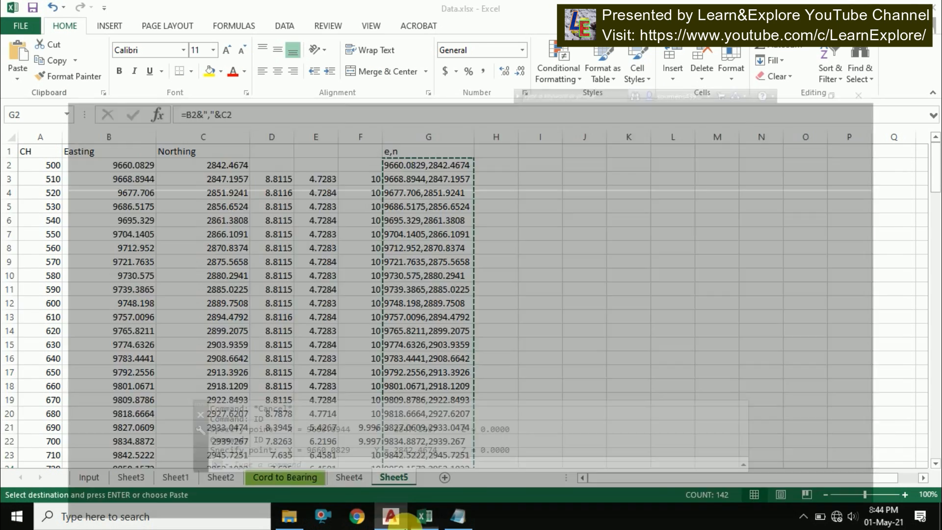
scroll(347, 290, "down", 6)
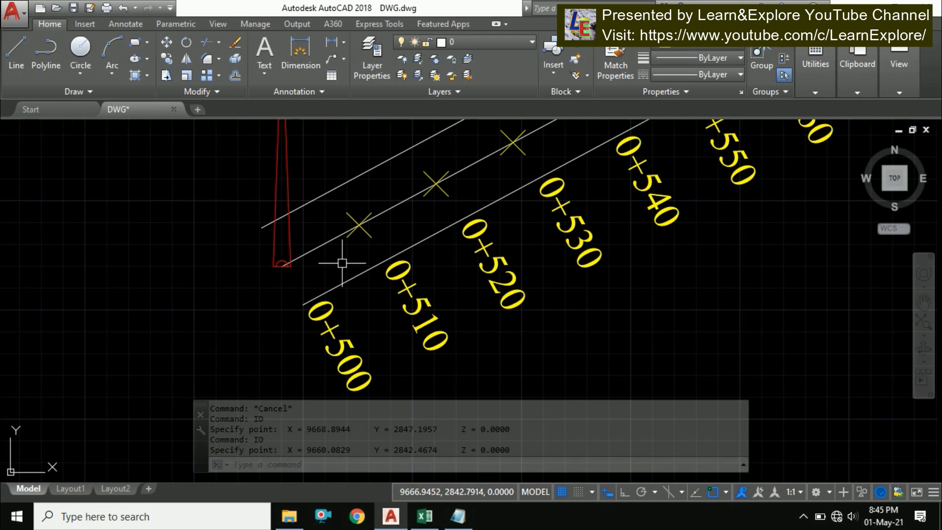
Set the current object colour to Red
left_click(719, 47)
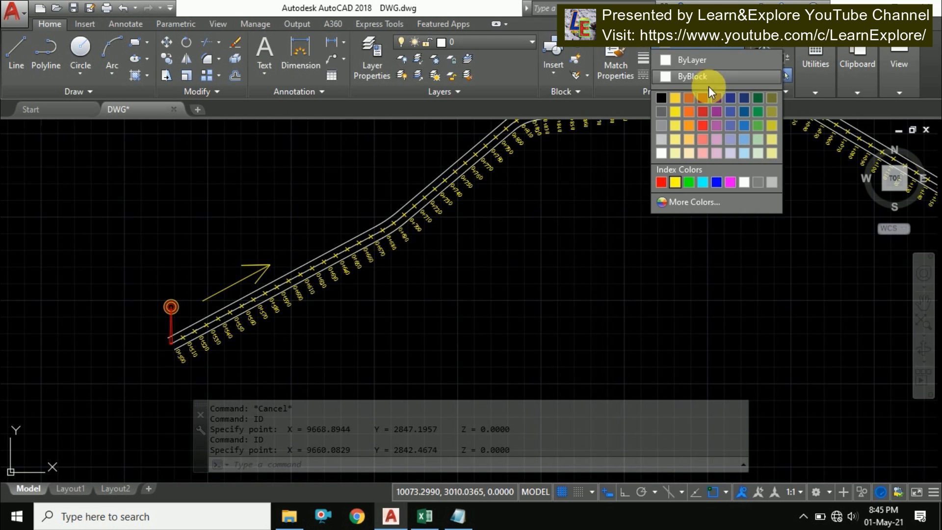
left_click(668, 183)
scroll(490, 250, "down", 4)
scroll(382, 243, "up", 2)
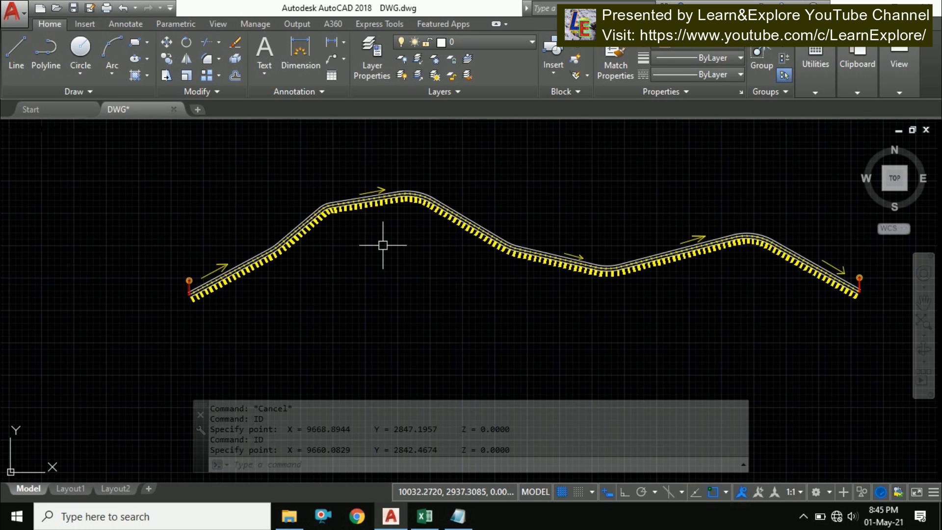
Start the PLINE command and paste the copied coordinates to draw a polyline through all centerline points
type("pl")
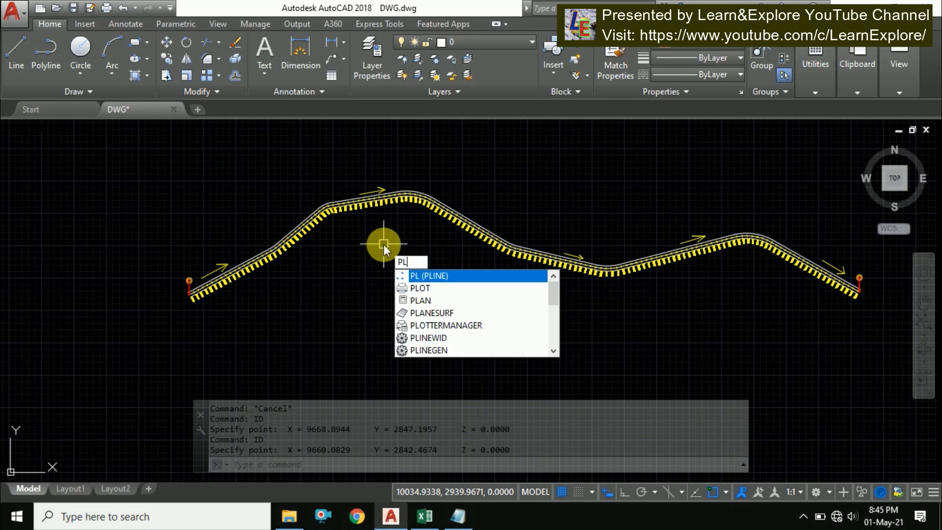
key("Return")
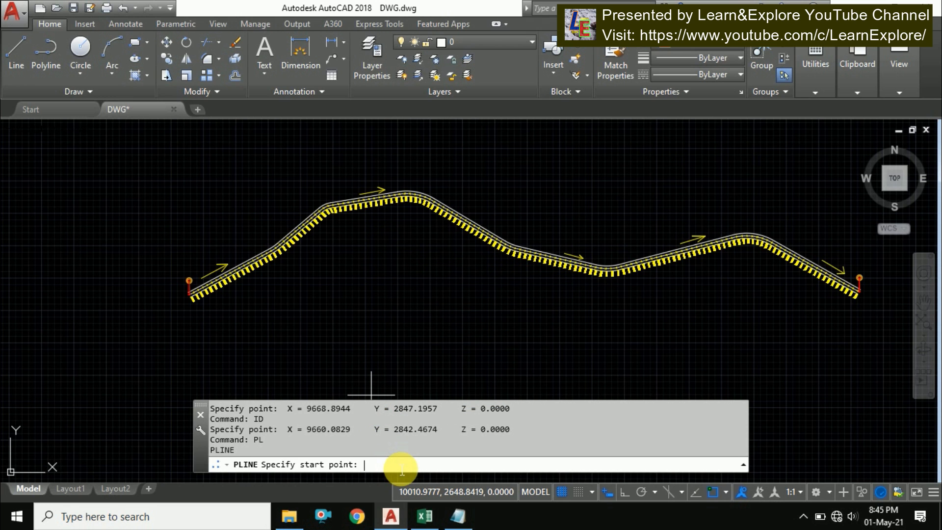
right_click(401, 466)
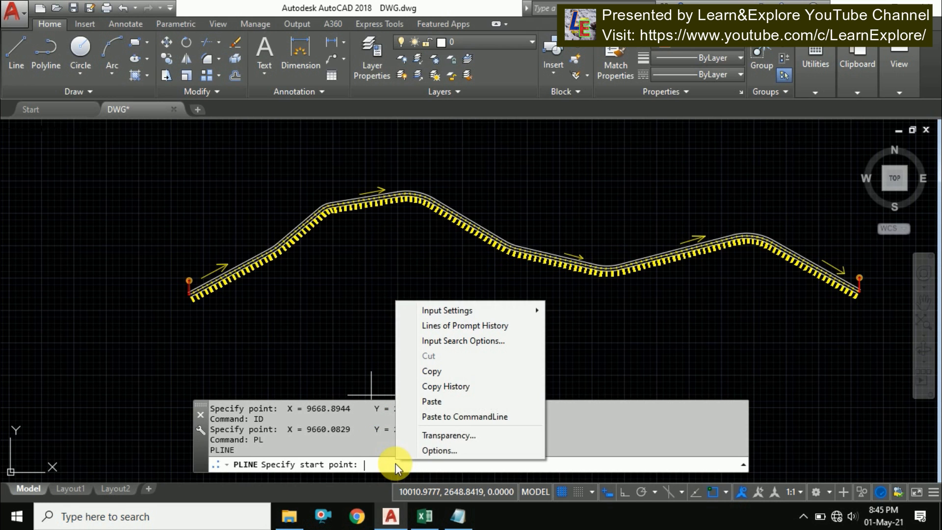
left_click(457, 406)
left_click(457, 406)
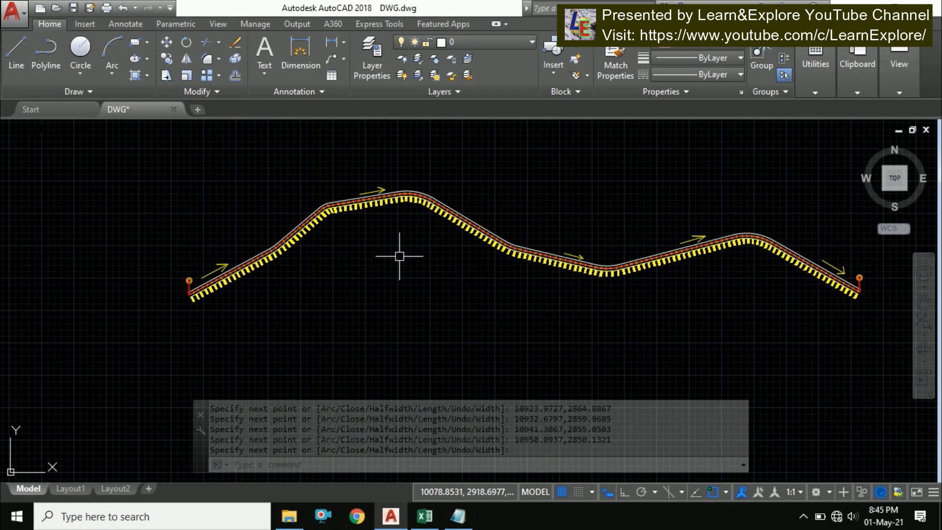
Select the new polyline and zoom and pan along it to check it follows the chainage points, then clear the selection
scroll(228, 241, "up", 3)
scroll(323, 294, "up", 2)
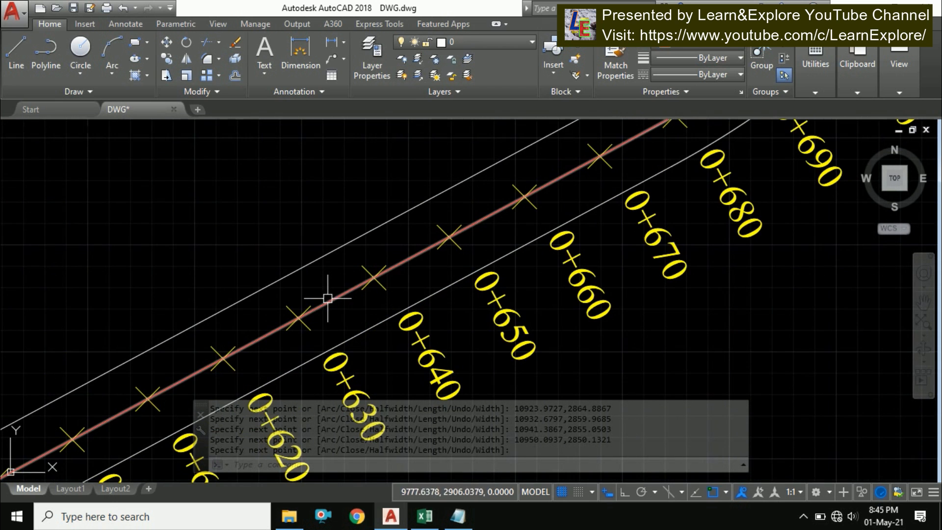
left_click(337, 290)
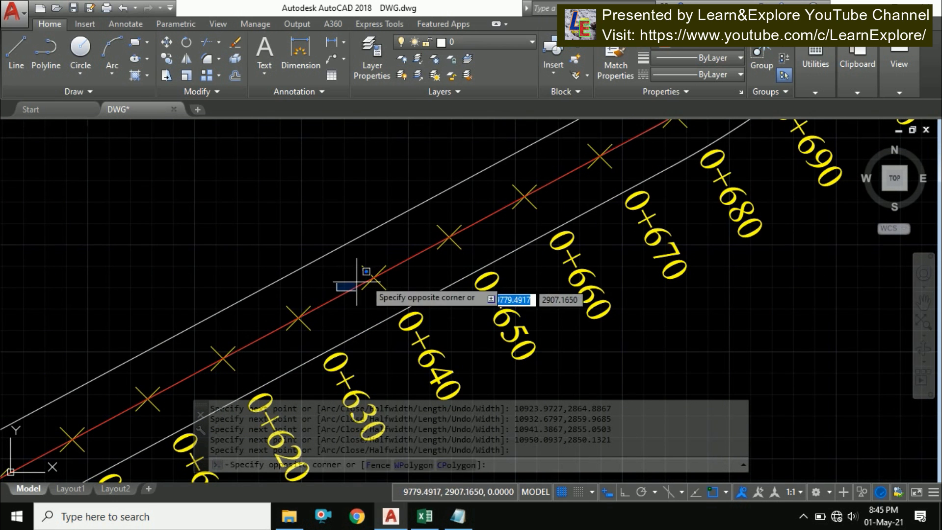
left_click(337, 264)
left_click(348, 289)
scroll(352, 282, "down", 2)
scroll(306, 310, "down", 2)
scroll(578, 194, "down", 1)
middle_click_drag(598, 187, 462, 219)
scroll(565, 187, "up", 4)
middle_click_drag(570, 248, 478, 216)
scroll(480, 213, "down", 2)
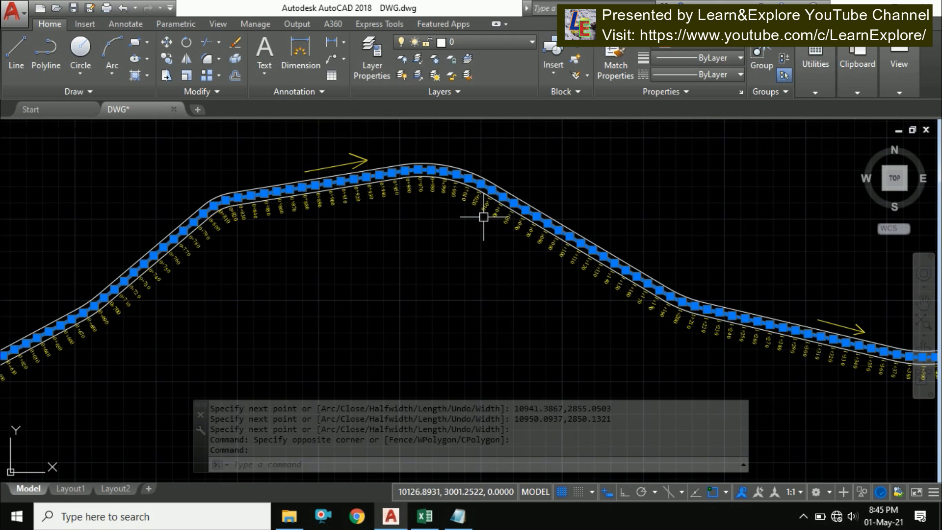
scroll(479, 191, "up", 2)
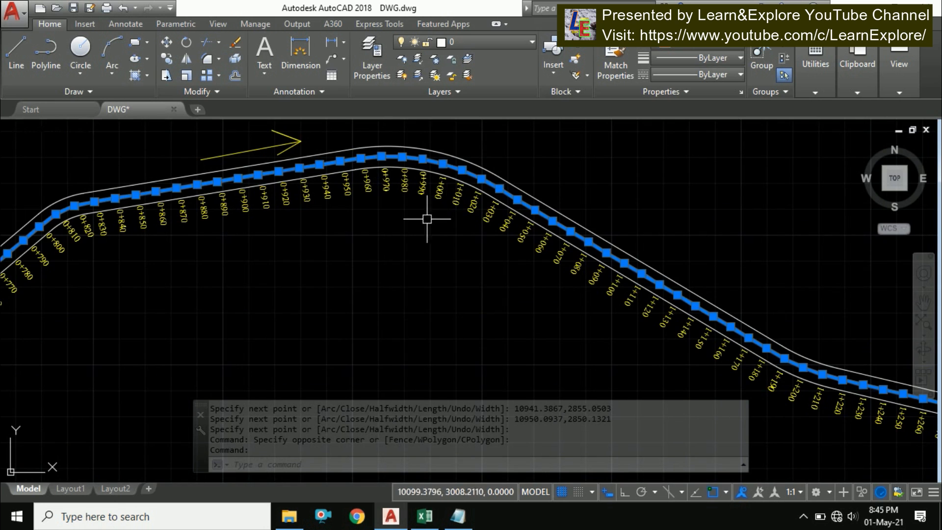
scroll(427, 219, "down", 3)
scroll(672, 270, "up", 2)
scroll(629, 272, "up", 2)
scroll(629, 273, "down", 1)
scroll(465, 291, "down", 1)
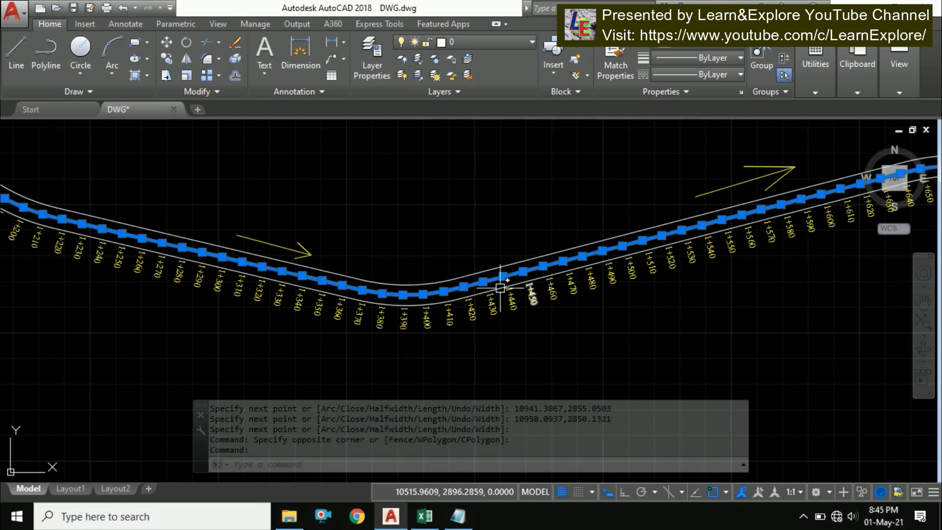
scroll(500, 287, "down", 3)
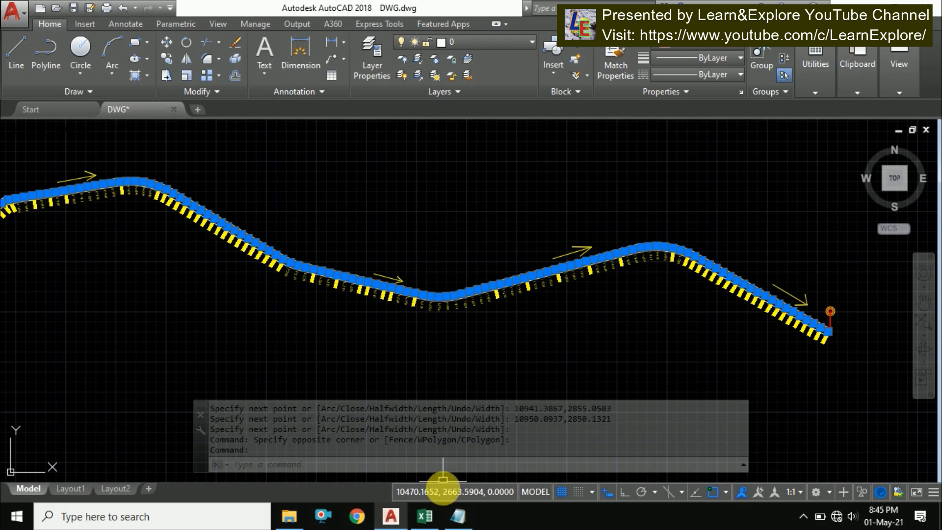
left_click(428, 520)
left_click(324, 218)
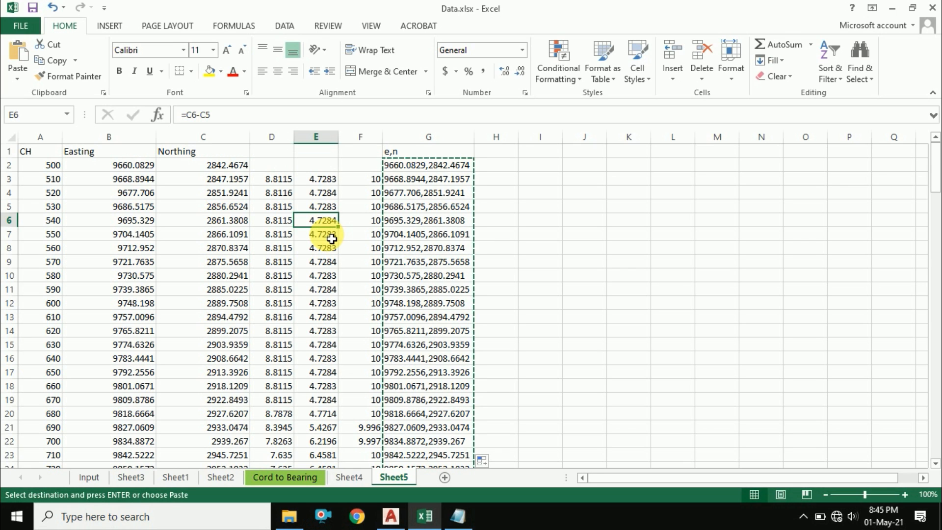
left_click(390, 516)
key("Escape")
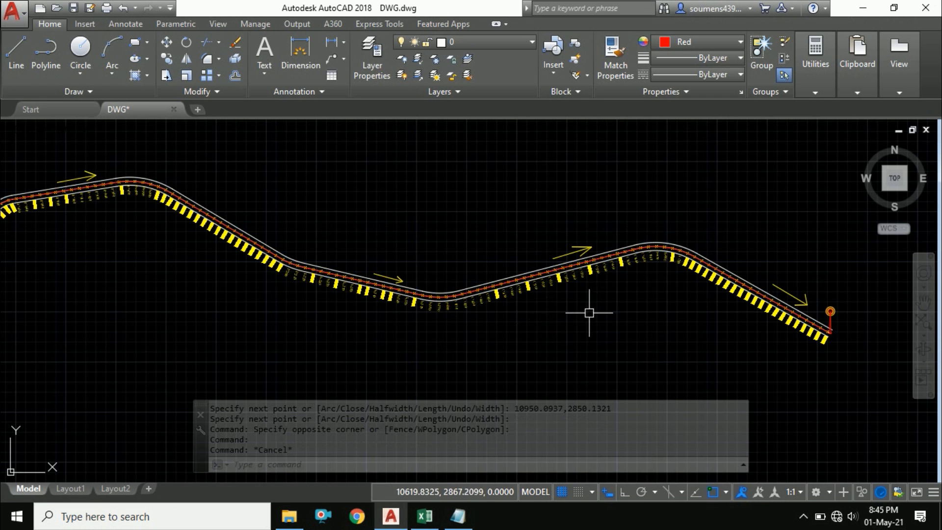
scroll(664, 297, "down", 2)
scroll(330, 225, "up", 4)
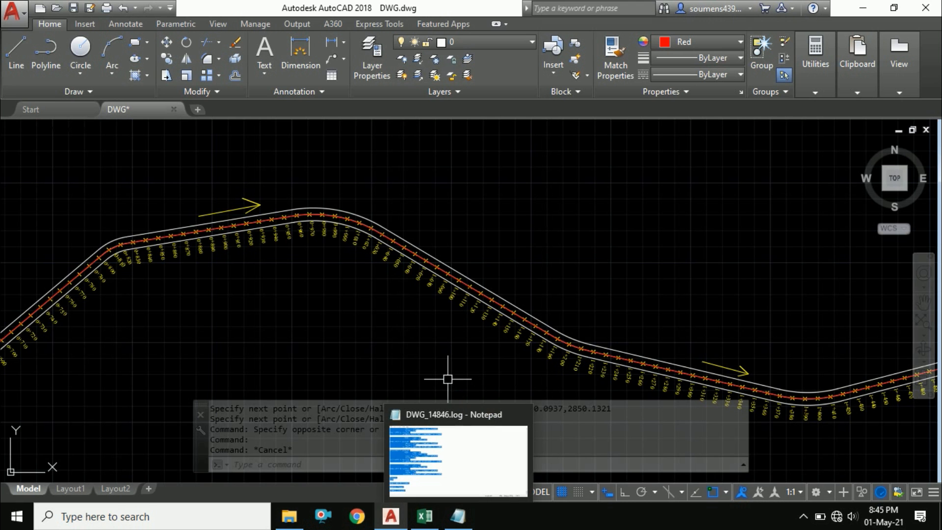
left_click(938, 524)
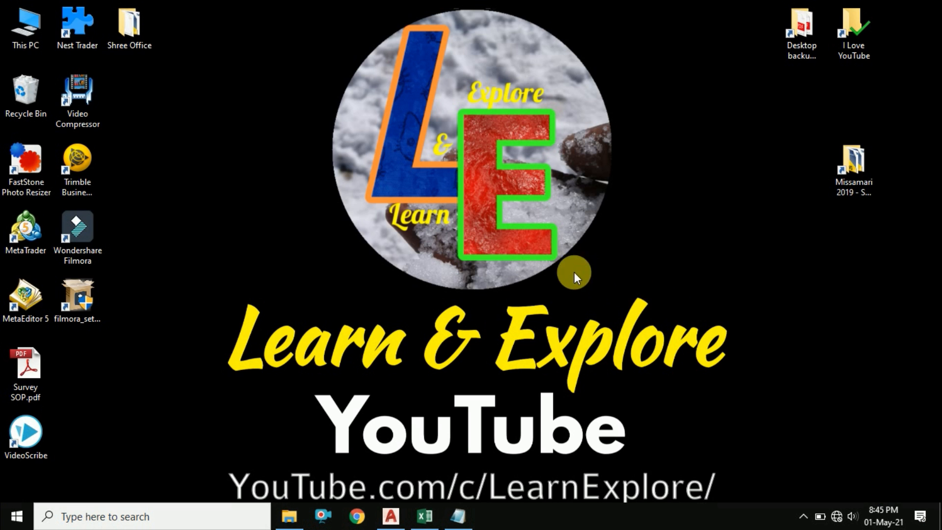